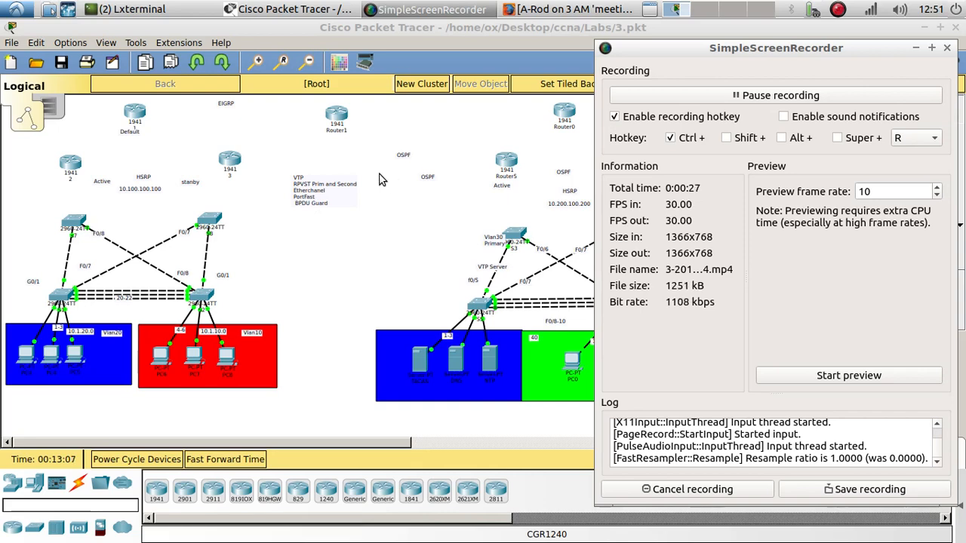
Minimize the screen recorder window and save the Packet Tracer lab file.
left_click_drag(720, 49, 581, 36)
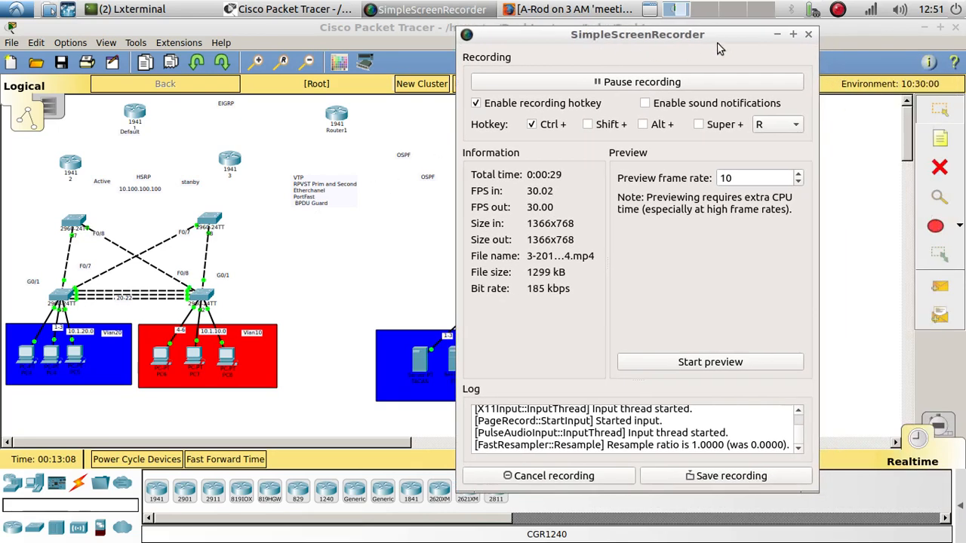
left_click(777, 36)
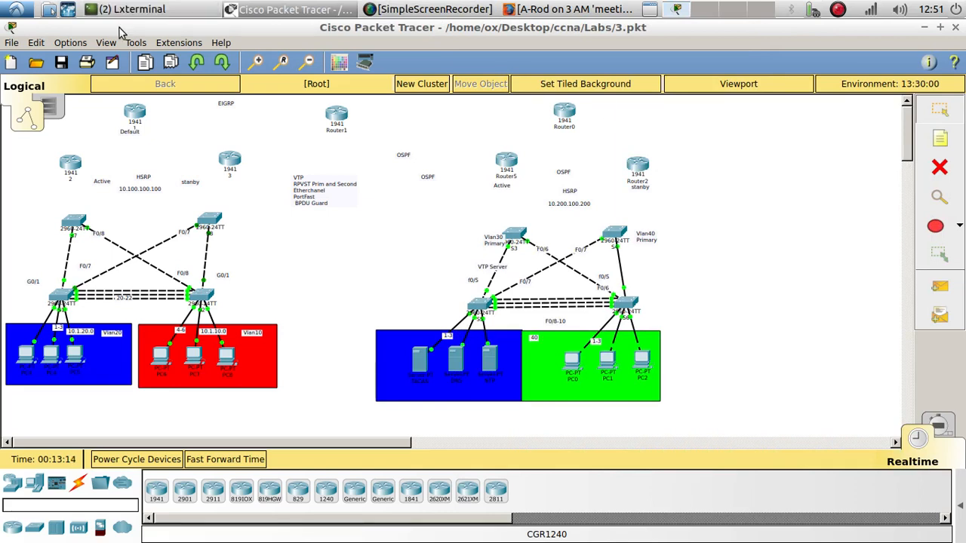
left_click(61, 62)
Open switch S7's command line in an enlarged window and copy the "interface FastEthernet0/5" line from the running configuration.
left_click(71, 219)
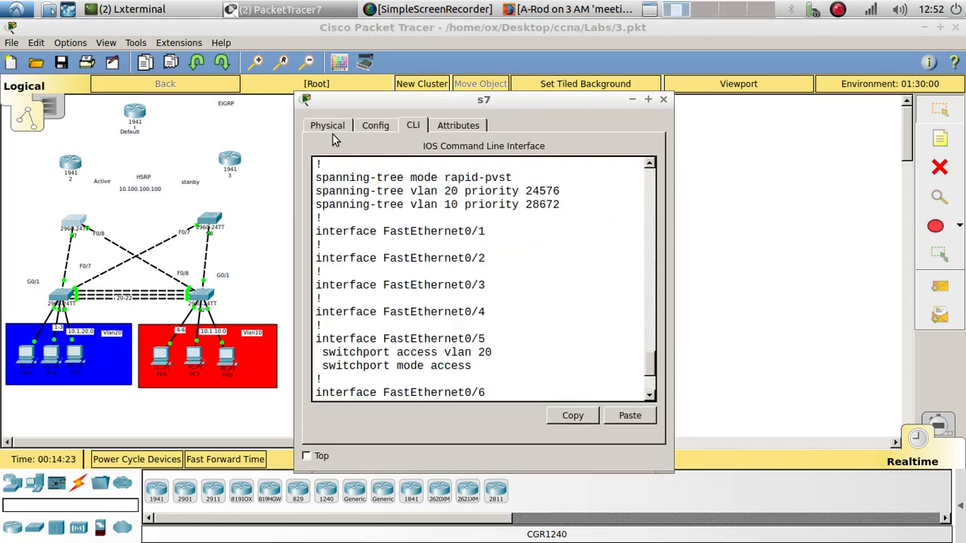
left_click_drag(401, 104, 531, 42)
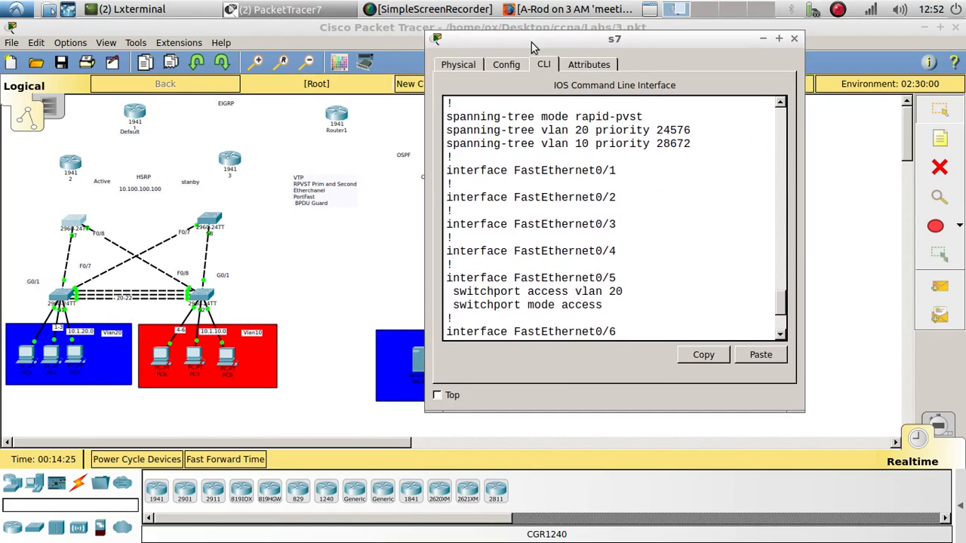
left_click_drag(798, 405, 934, 511)
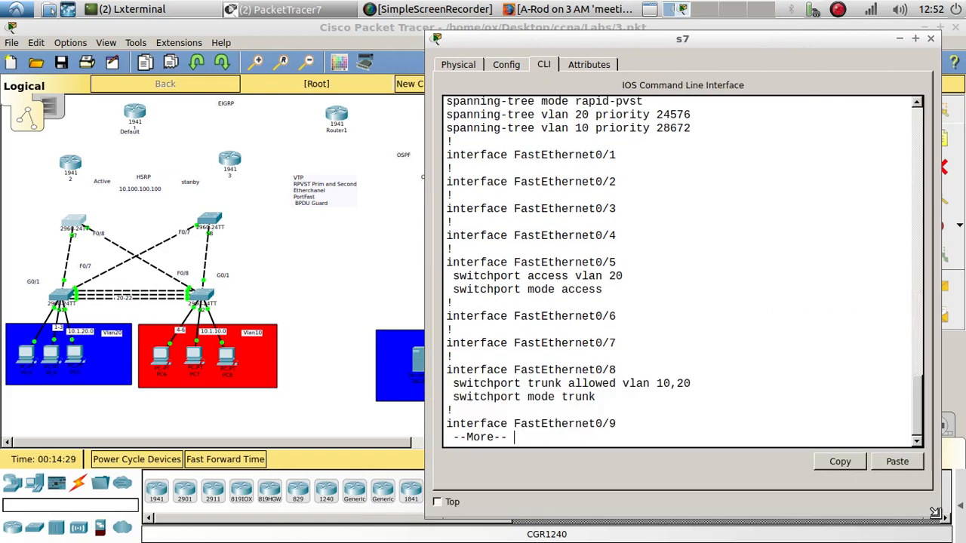
scroll(616, 273, "up", 3)
scroll(627, 297, "down", 2)
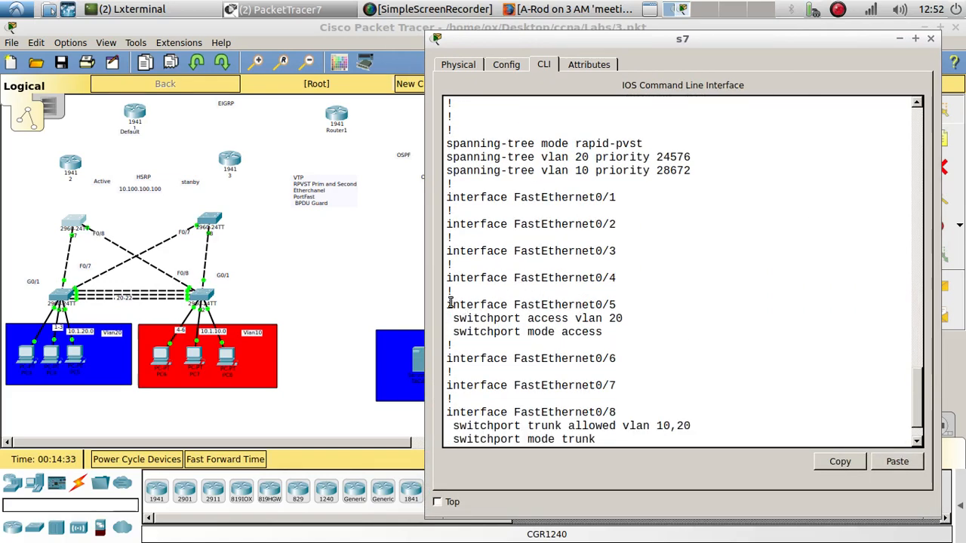
left_click_drag(448, 304, 617, 304)
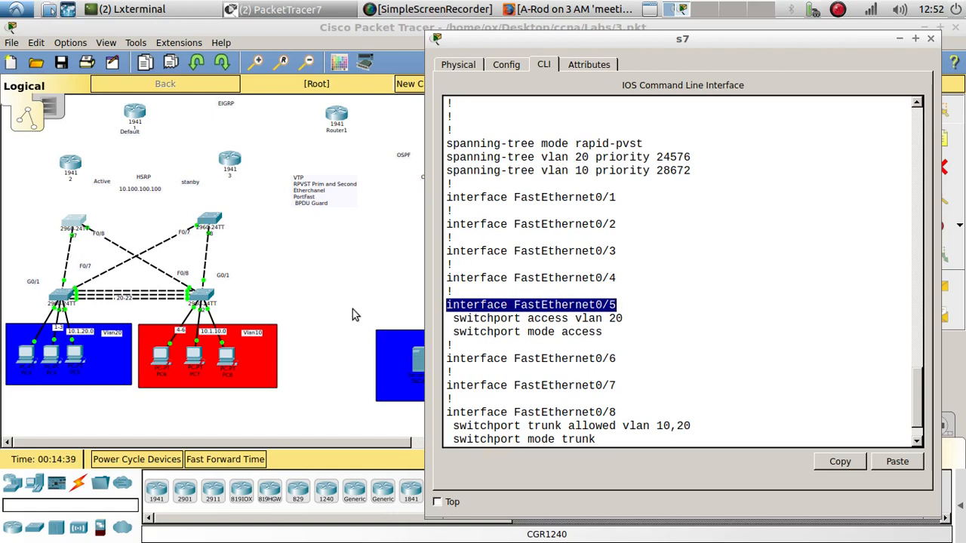
left_click_drag(631, 318, 451, 320)
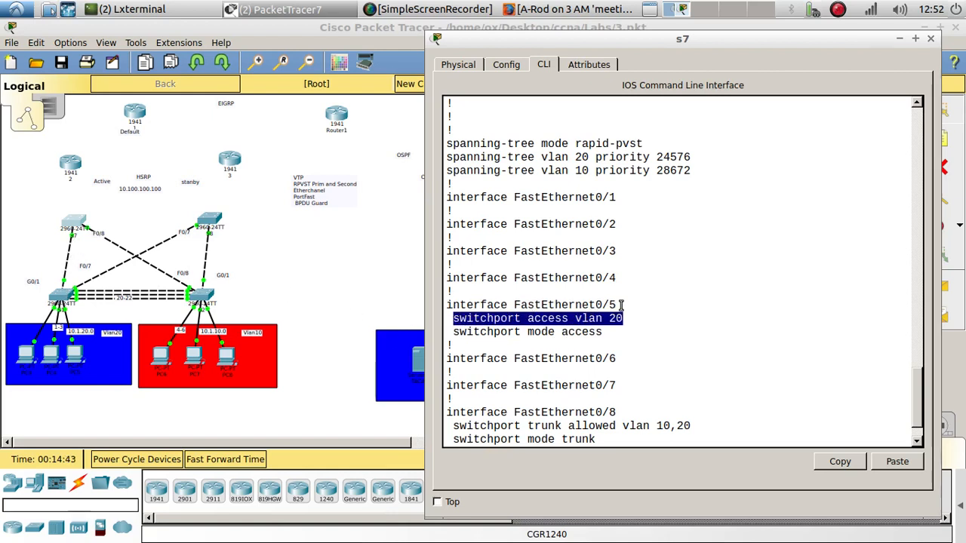
left_click_drag(617, 305, 445, 306)
left_click(822, 460)
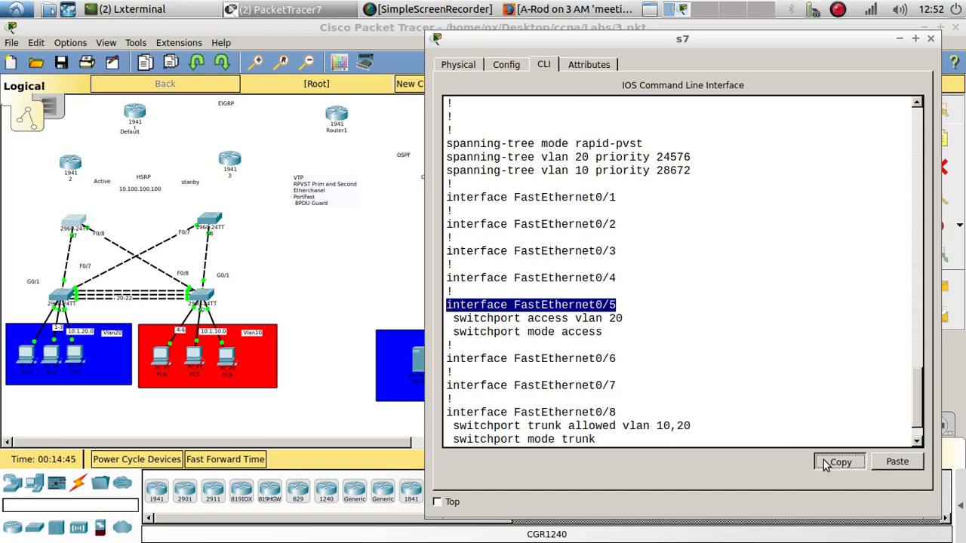
Page to the end of S7's running configuration and enter global configuration mode with configure terminal.
key("Return")
key("space")
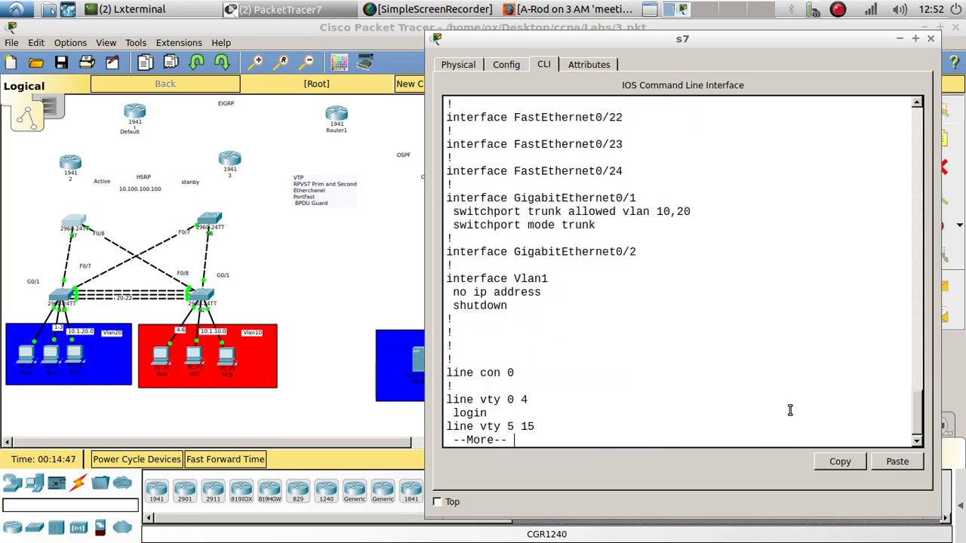
key("space")
type("confi")
key("Tab")
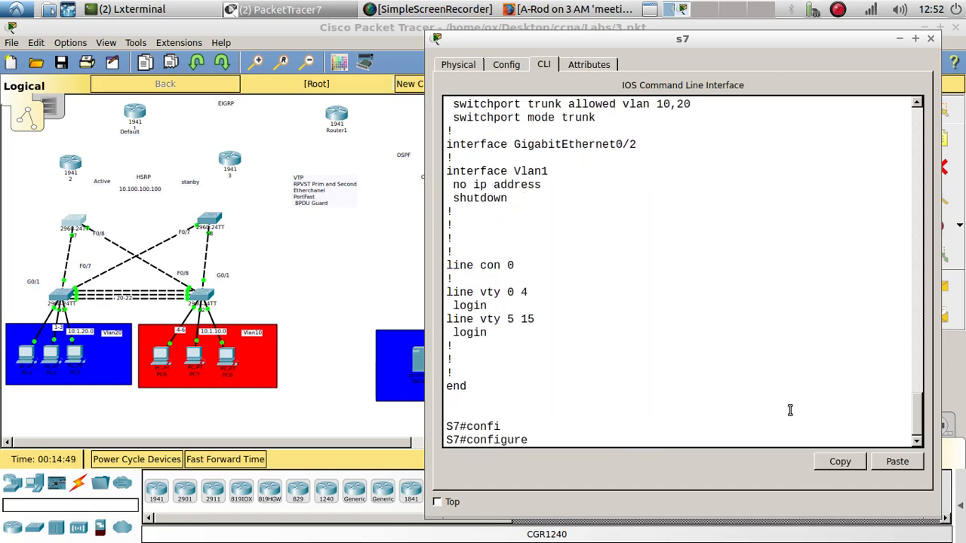
type("t")
key("Tab")
key("Return")
key("Return")
key("Return")
Enter interface configuration for FastEthernet0/5 on S7 using the copied interface line.
left_click(897, 461)
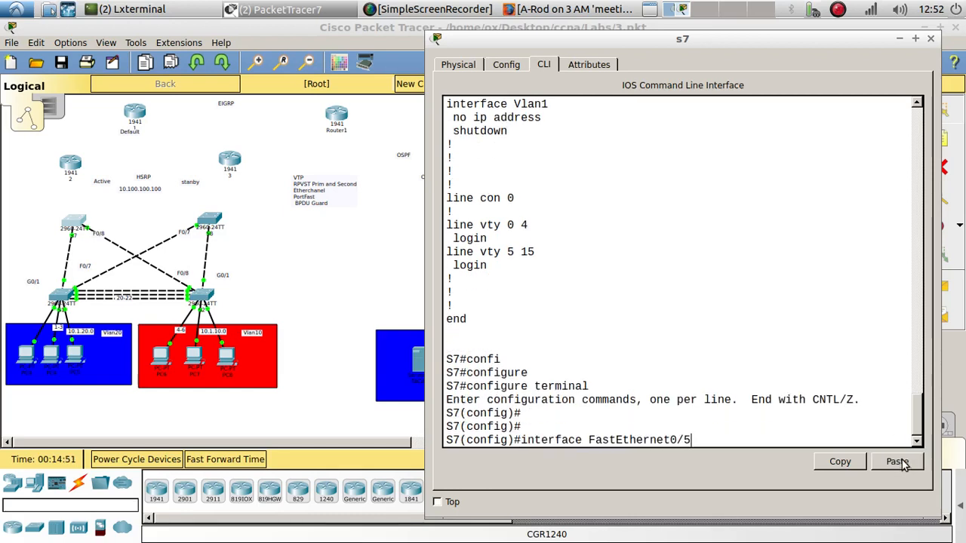
key("Return")
key("Return")
key("Return")
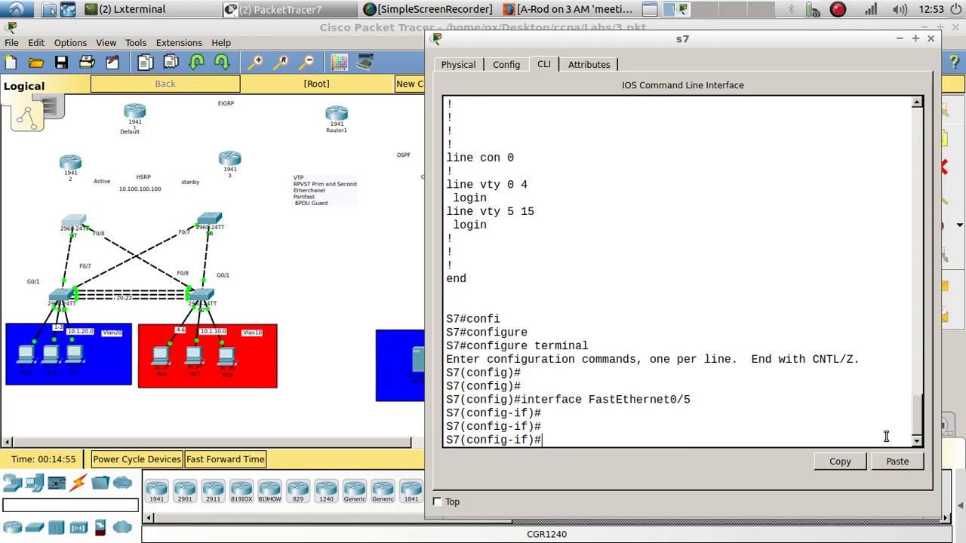
Remove access mode from FastEthernet0/5 with the command no switchport mode access.
type("no swi")
key("Tab")
type("mo")
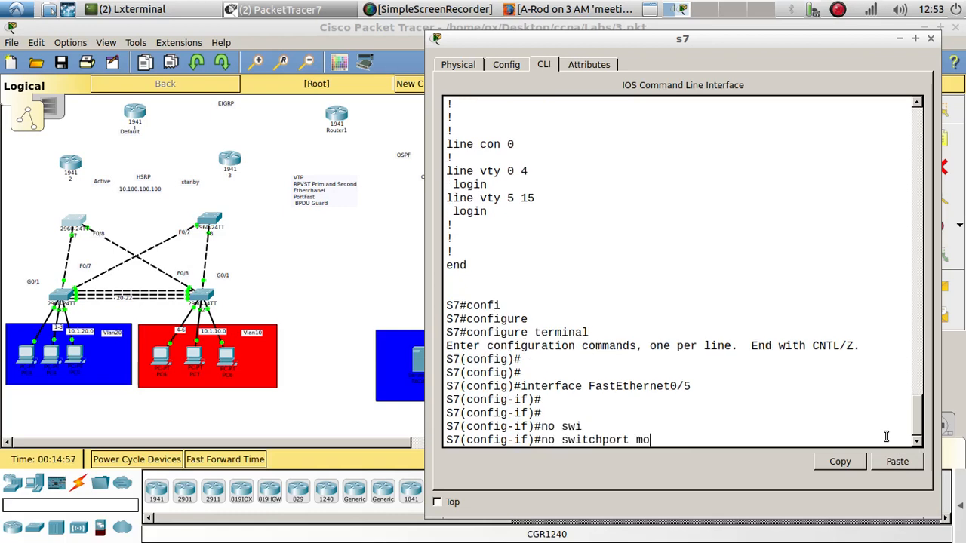
key("Tab")
type("ac")
key("Tab")
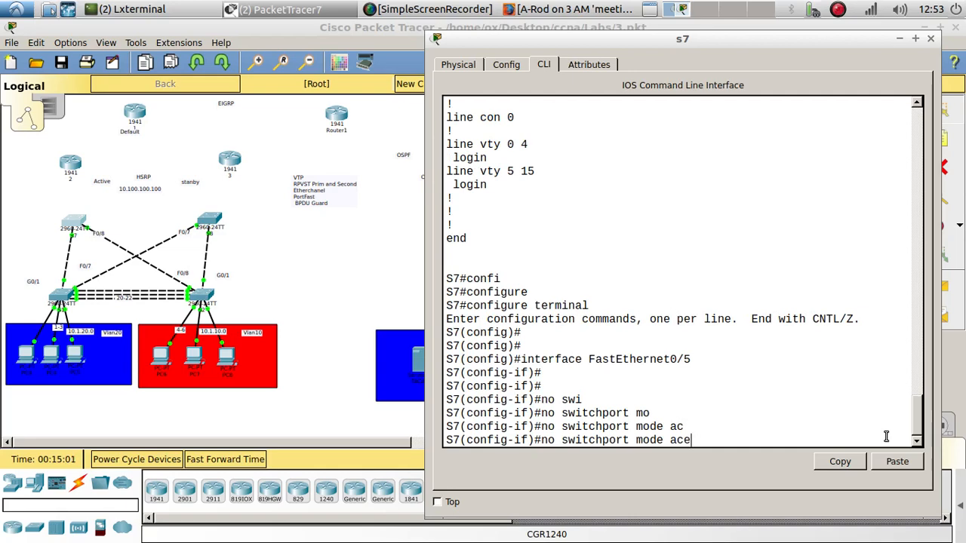
type("ss")
key("Return")
key("Return")
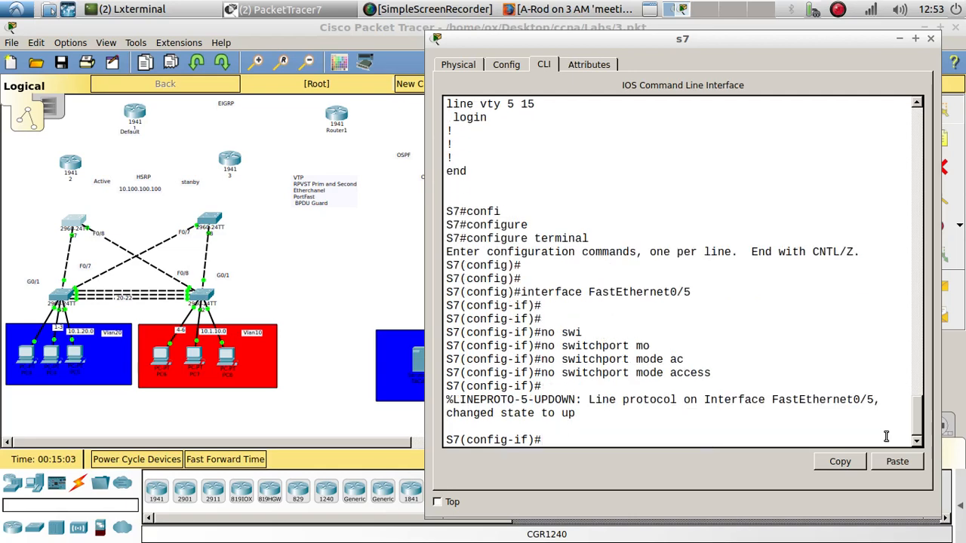
key("Return")
key("Up")
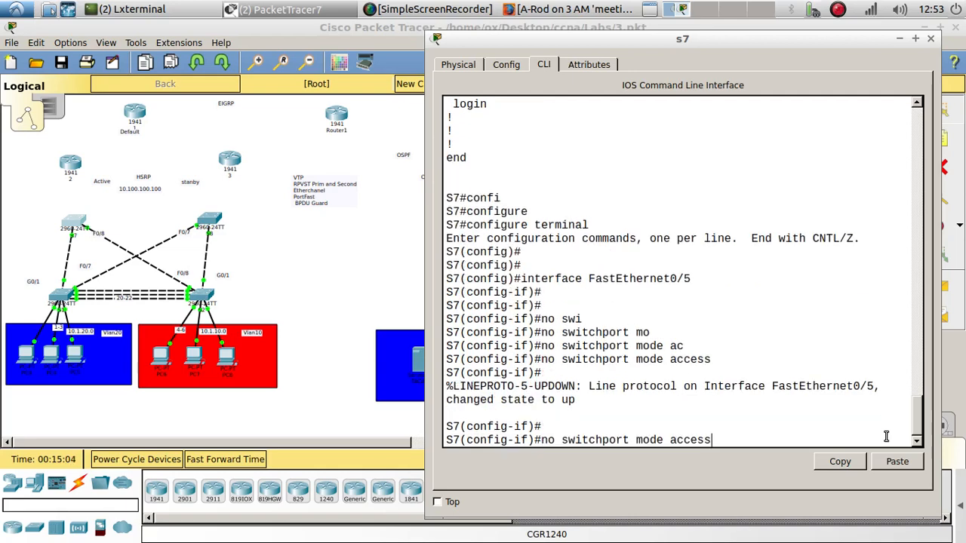
key("BackSpace")
key("BackSpace")
key("BackSpace")
key("BackSpace")
key("BackSpace")
key("BackSpace")
key("BackSpace")
key("BackSpace")
key("BackSpace")
key("BackSpace")
key("BackSpace")
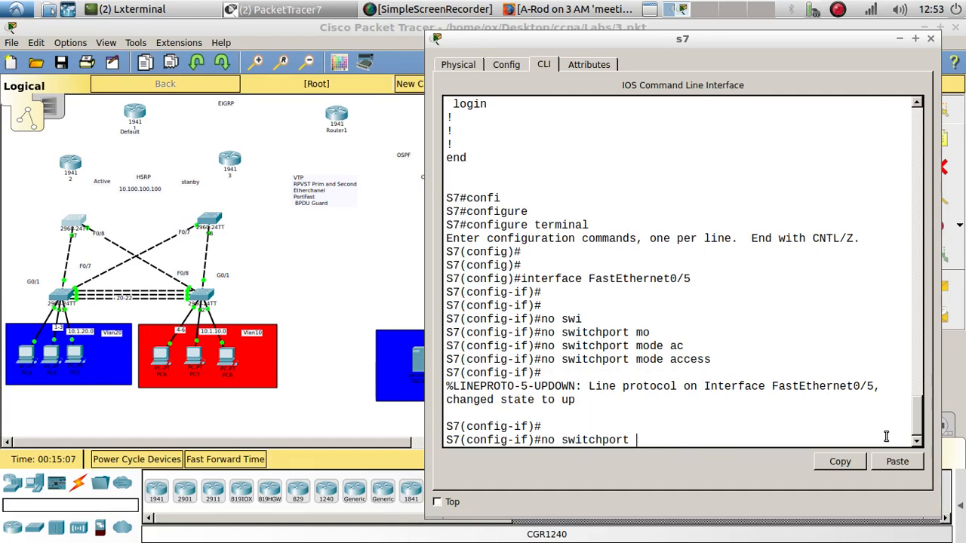
type("access vlan")
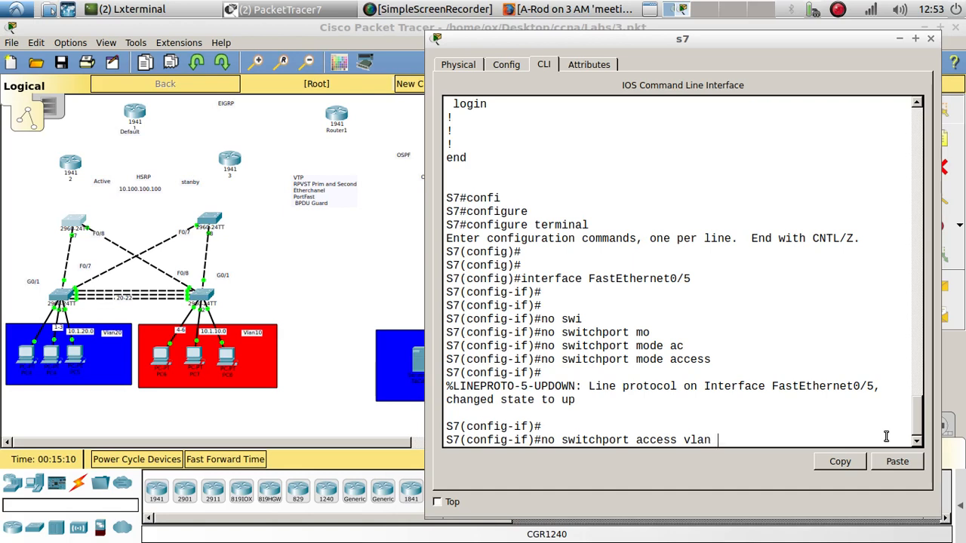
key("Up")
key("BackSpace")
key("BackSpace")
key("BackSpace")
key("BackSpace")
key("BackSpace")
key("BackSpace")
key("BackSpace")
key("BackSpace")
key("BackSpace")
key("BackSpace")
type("access vlan")
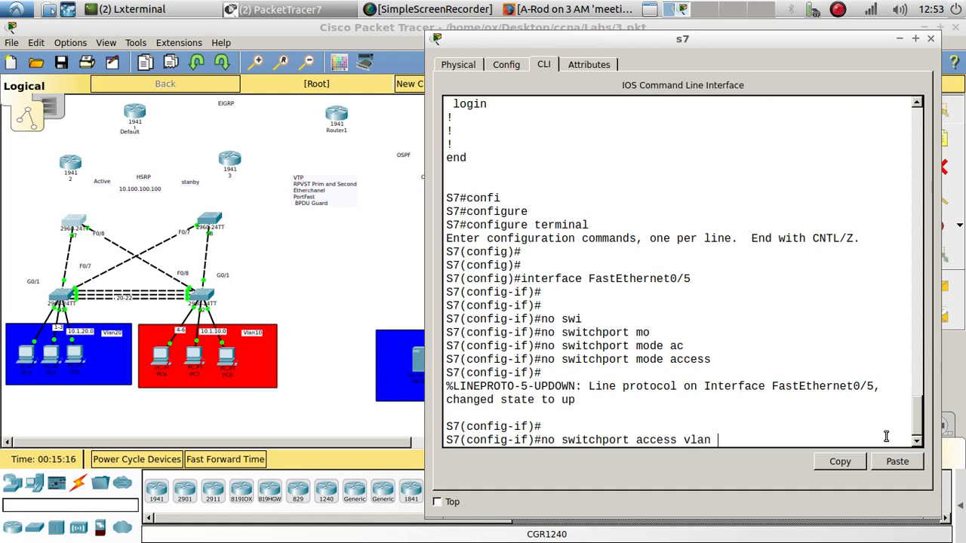
key("ctrl+u")
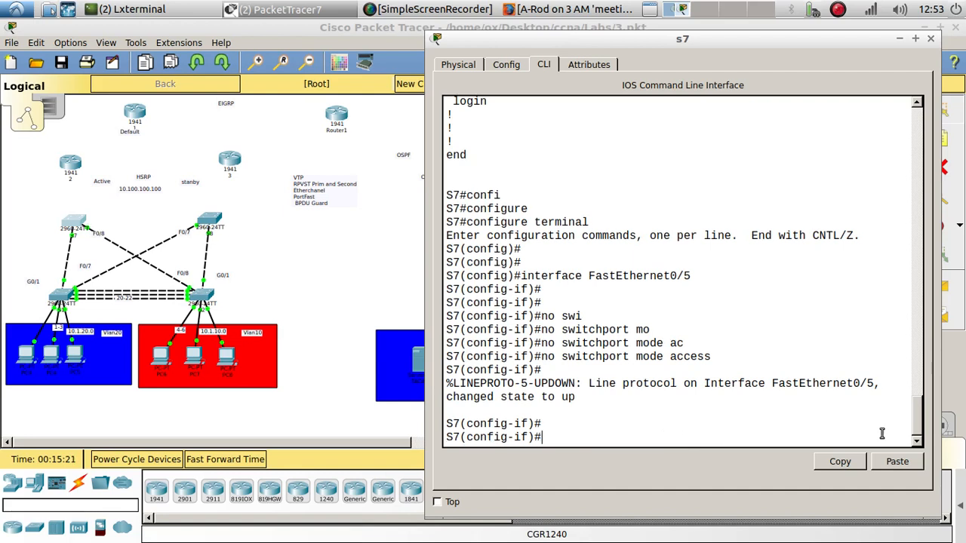
Remove the access VLAN assignment from FastEthernet0/5 with the command no switchport access vlan 20.
type("swi")
key("Tab")
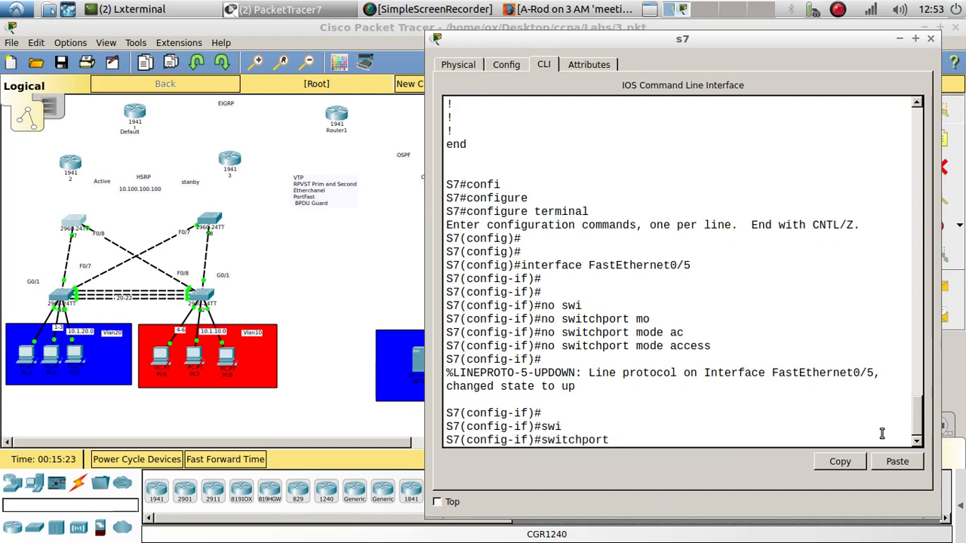
type("ac")
key("Tab")
type("v")
key("Tab")
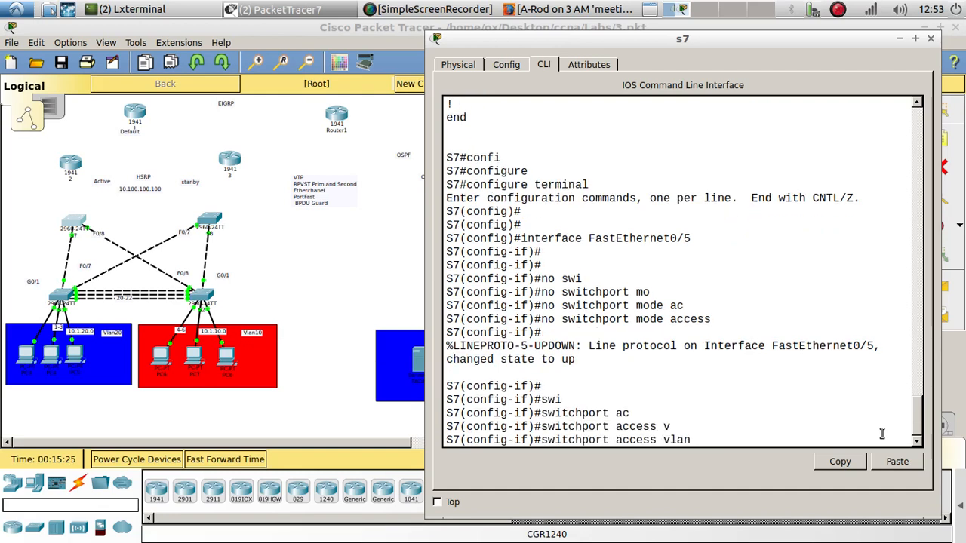
type("20")
key("Left")
key("Left")
key("Left")
key("Left")
key("Left")
key("Left")
key("Left")
key("Left")
key("Left")
key("Left")
key("Left")
key("Left")
key("Left")
key("Left")
key("Left")
key("Left")
key("Left")
key("Left")
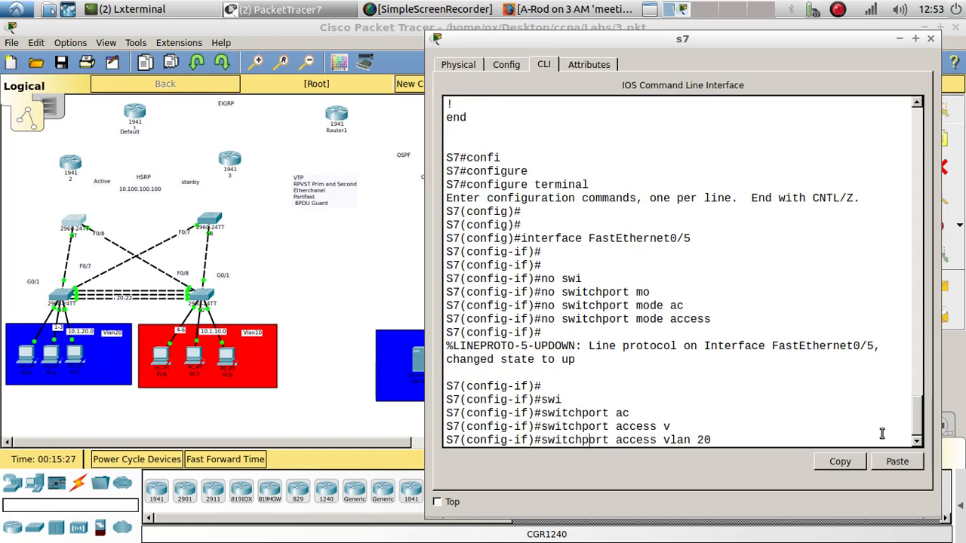
key("Left")
key("Left")
key("Left")
key("Left")
key("Left")
key("Left")
key("Left")
type("no")
key("Return")
key("Return")
key("Return")
key("Return")
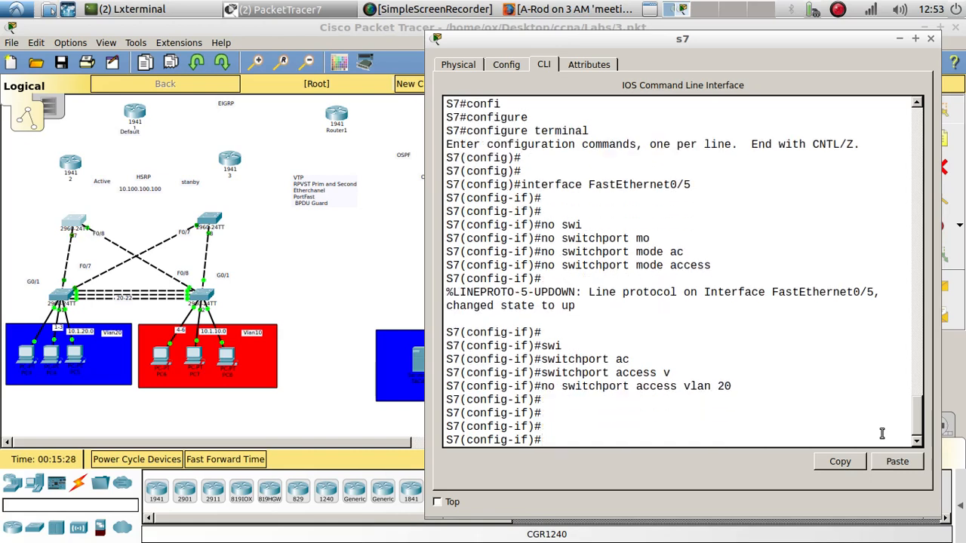
type("swi")
key("Tab")
type("t")
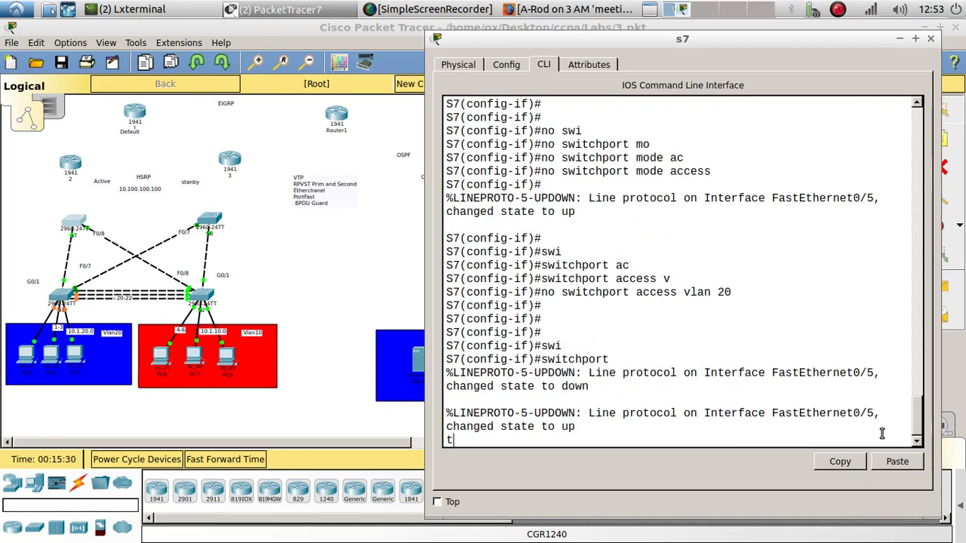
key("Return")
key("Return")
key("Return")
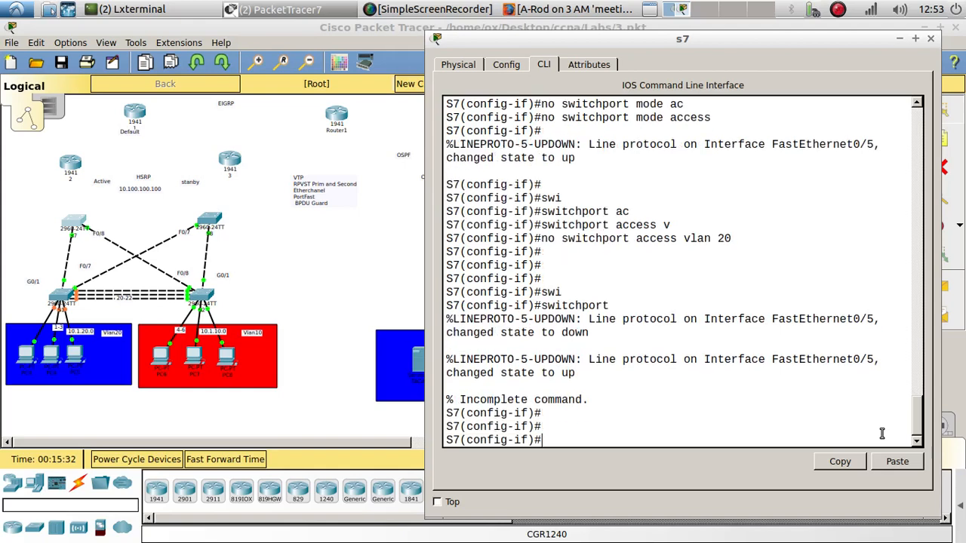
Set FastEthernet0/5 to trunking with the command switchport mode trunk.
type("sw")
key("Tab")
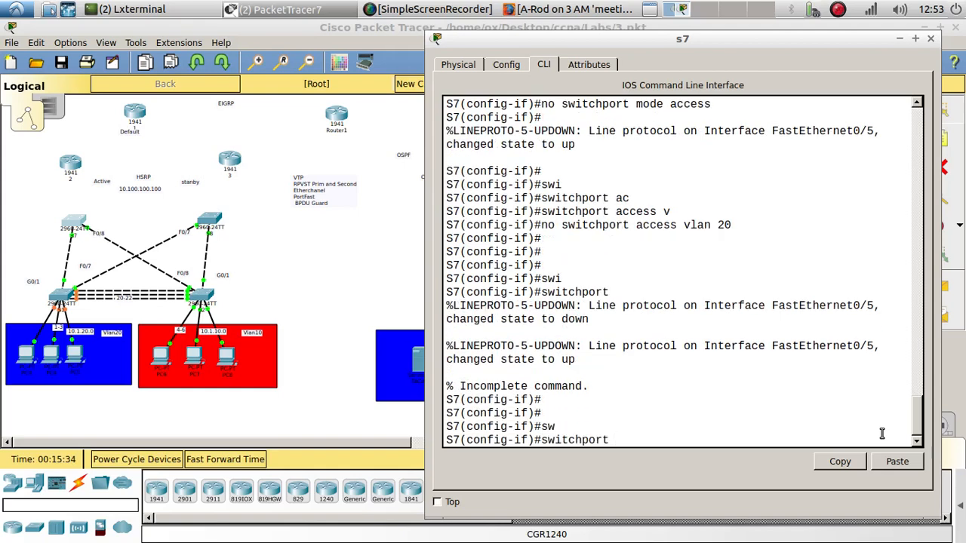
type("mo")
key("Tab")
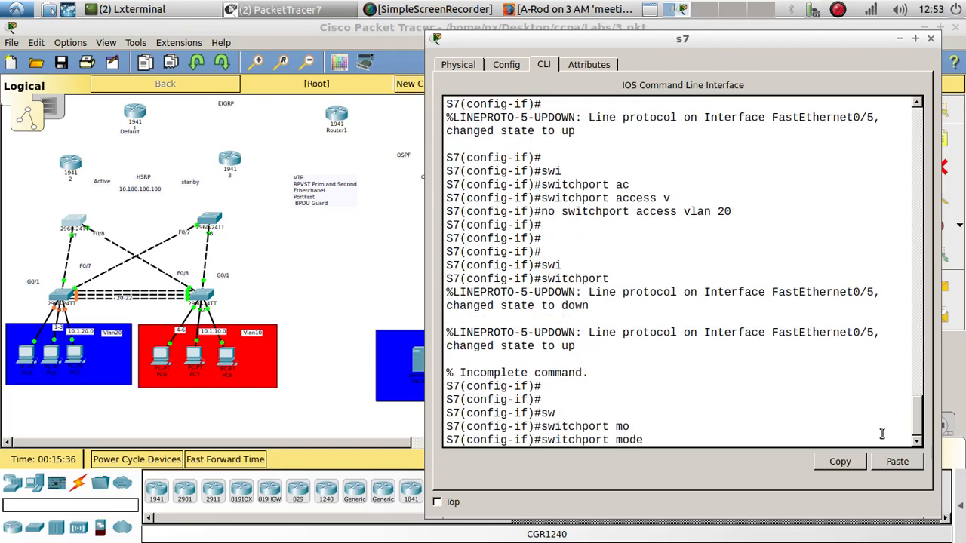
type("tr")
key("Tab")
key("Return")
key("Return")
Restrict the FastEthernet0/5 trunk to VLAN 20 with the command switchport trunk allowed vlan 20.
type("swei")
key("Tab")
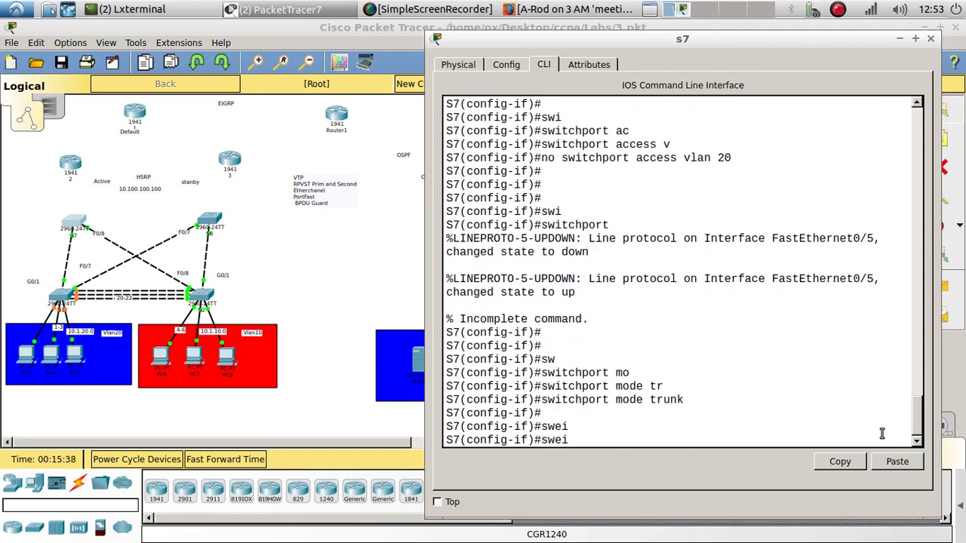
key("BackSpace")
key("BackSpace")
key("Tab")
type("tr")
key("Tab")
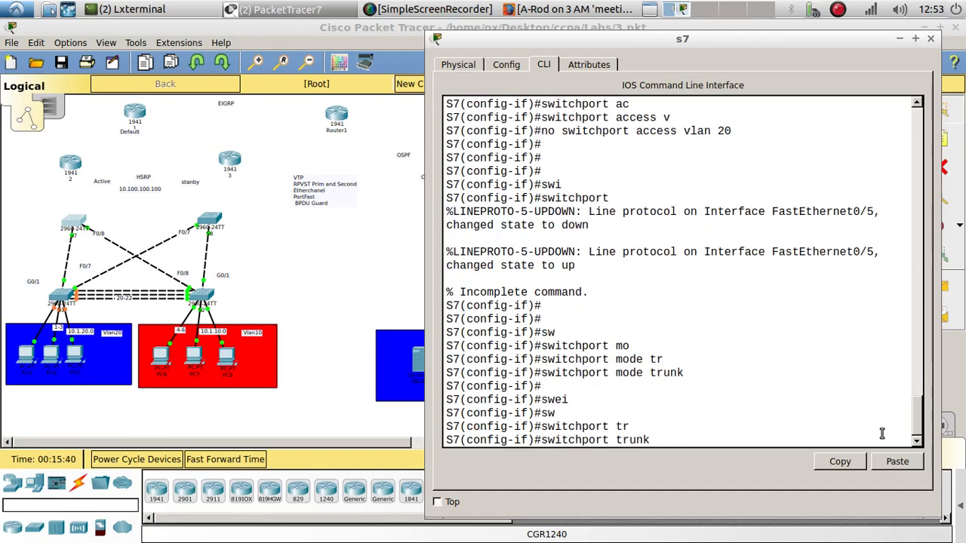
type("a")
key("Tab")
type("v")
key("Tab")
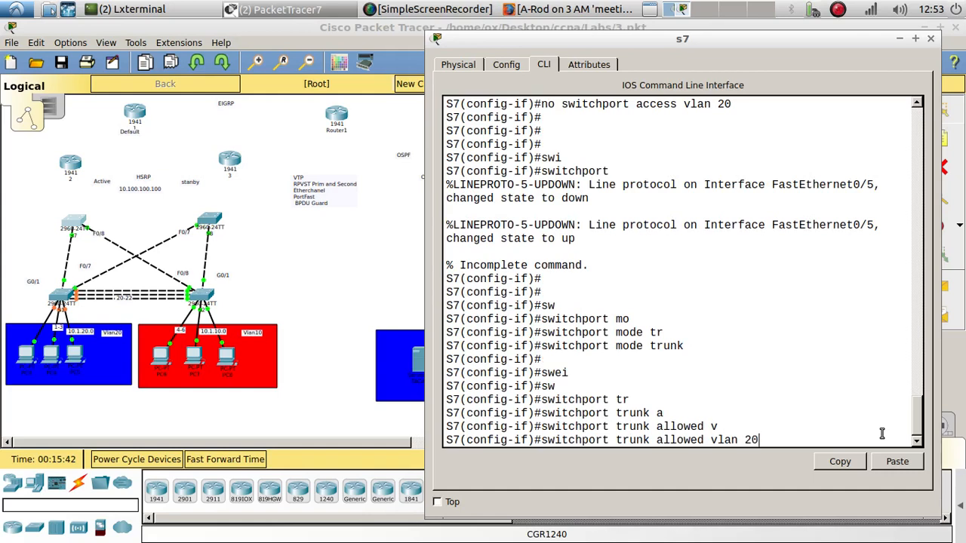
type("20")
key("Return")
key("Return")
key("Return")
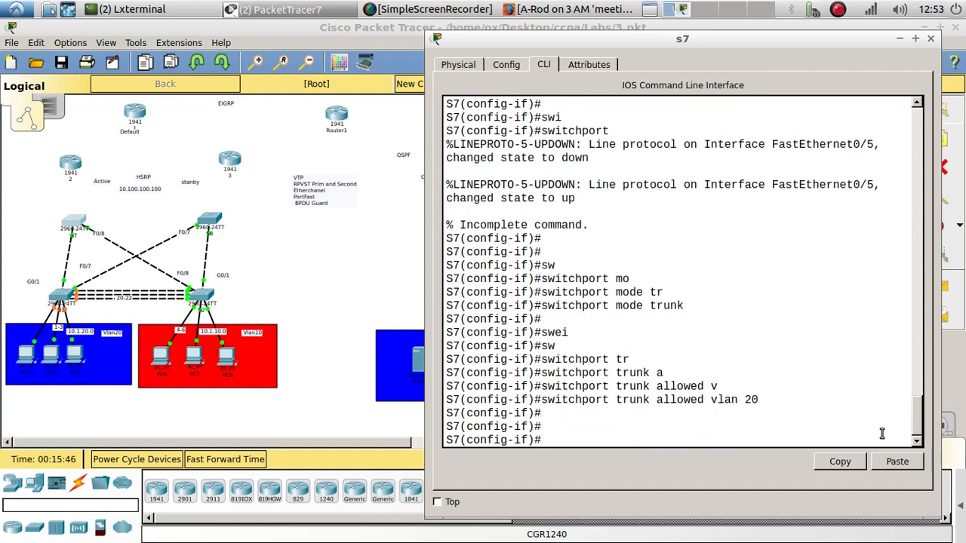
Restart FastEthernet0/5 on S7 by issuing shutdown followed by no shutdown.
type("shu")
key("Tab")
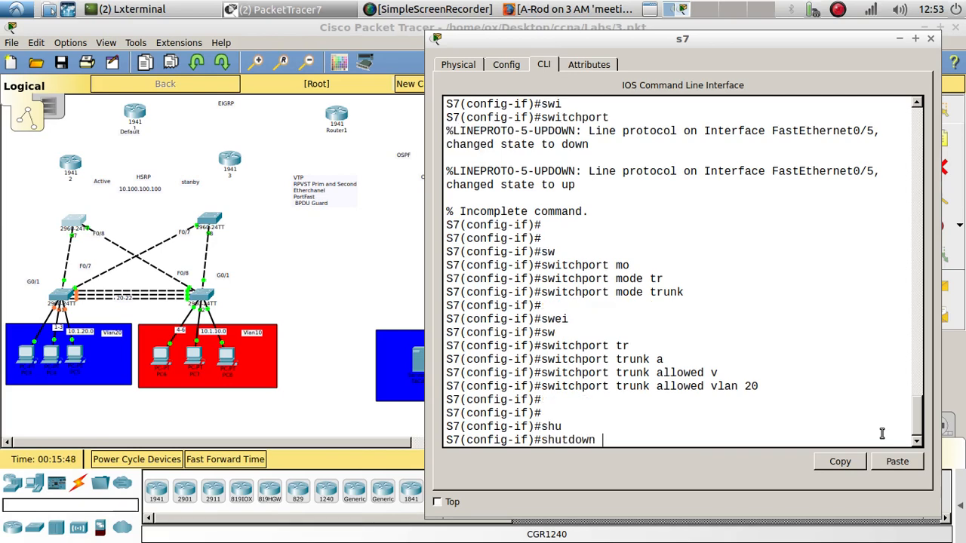
key("Return")
type("no shu")
key("Tab")
key("Return")
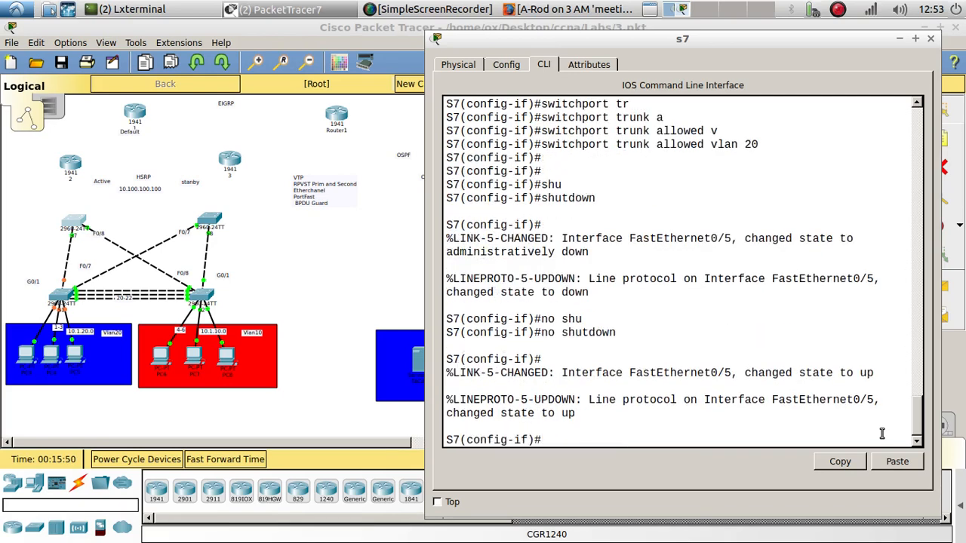
Fast-forward the simulation time to let the switch links converge after the FastEthernet0/5 restart.
key("Return")
key("Return")
key("Return")
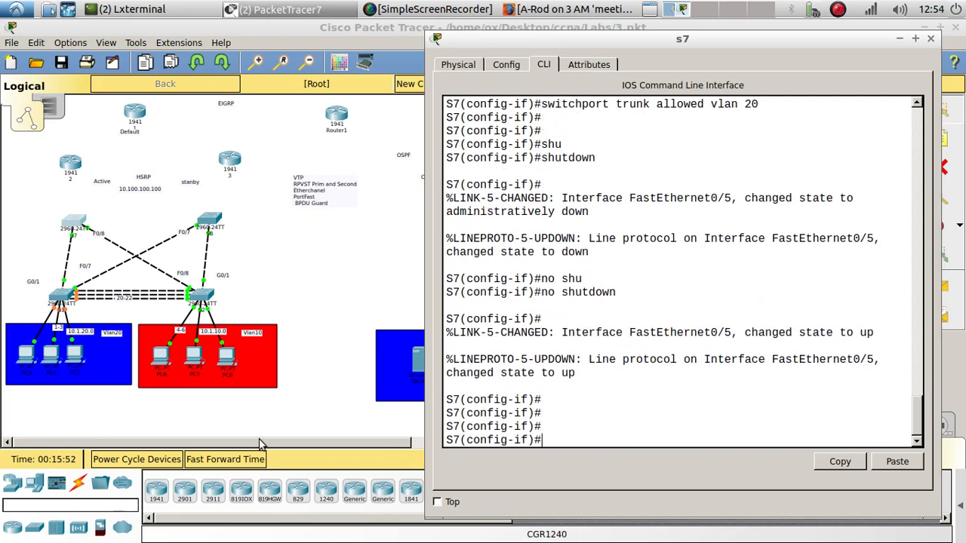
left_click(227, 452)
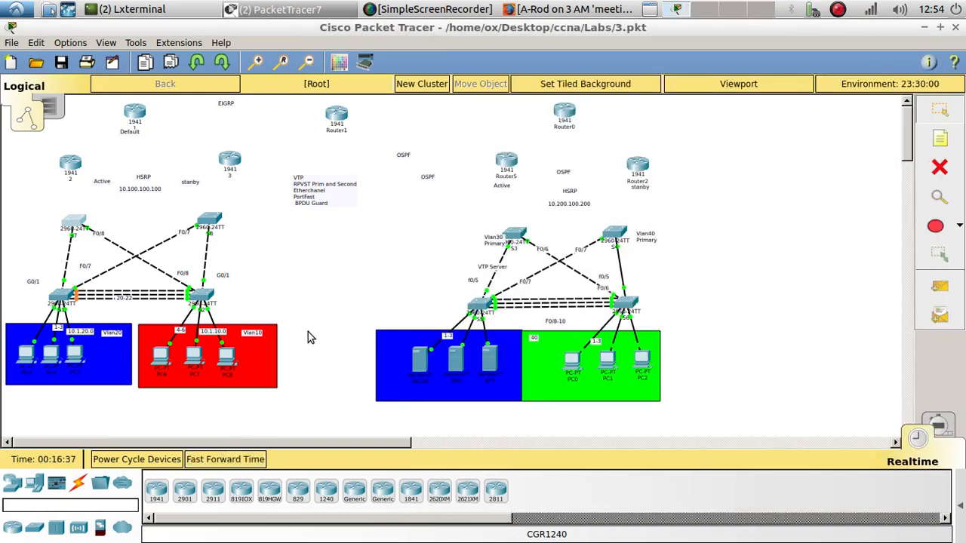
left_click(218, 460)
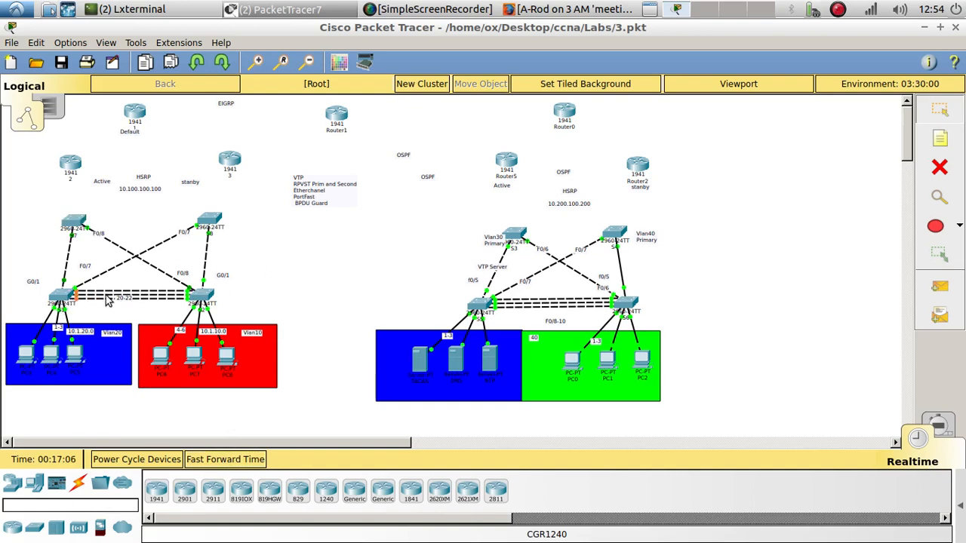
Open the command line of switch S1 and enter privileged mode with the command en.
left_click(52, 298)
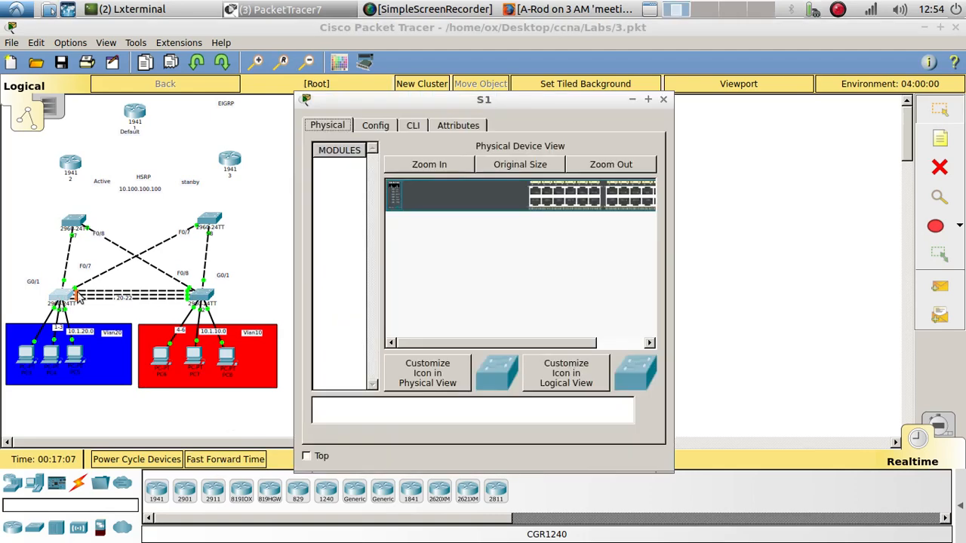
left_click(413, 125)
key("Return")
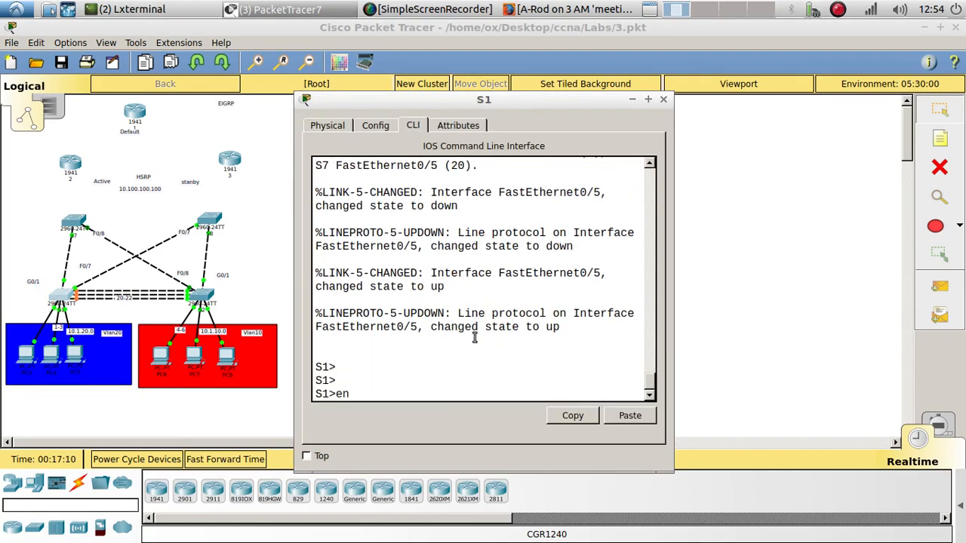
key("Return")
Display the channel-group listing of S1 with the command show etherchannel.
type("sho")
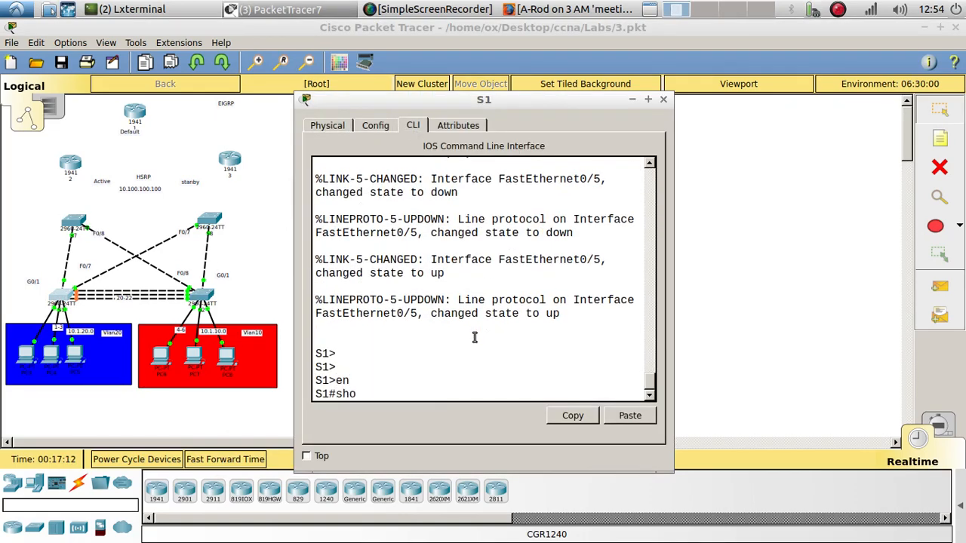
type("w eth")
key("Tab")
type("`")
key("Return")
key("Return")
key("Return")
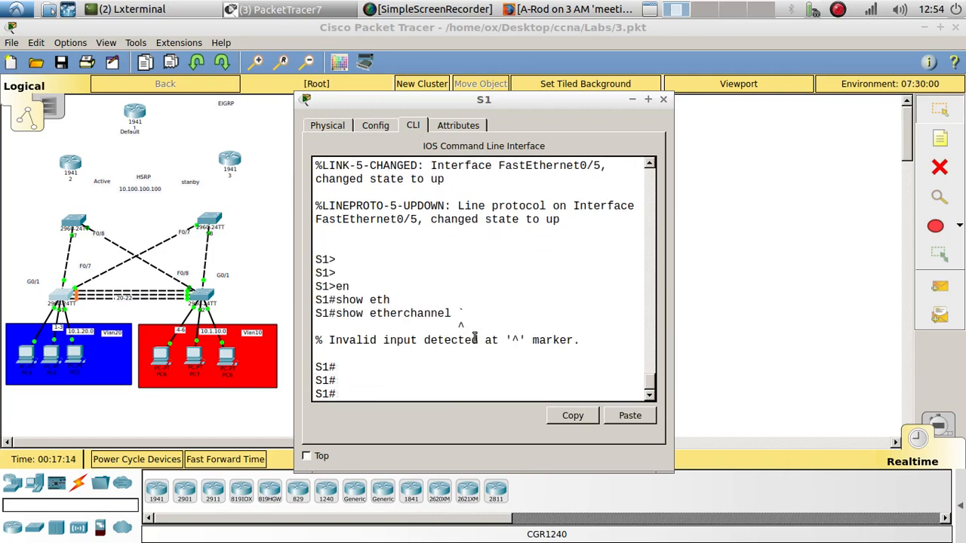
key("Up")
key("BackSpace")
key("BackSpace")
key("Return")
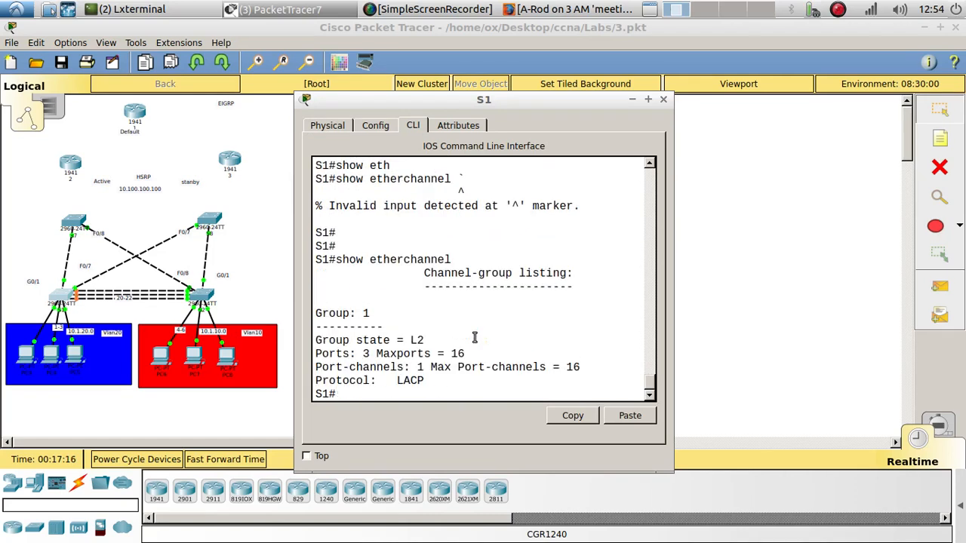
Open the command line of switch S2 and enter privileged mode with the command en.
left_click(202, 295)
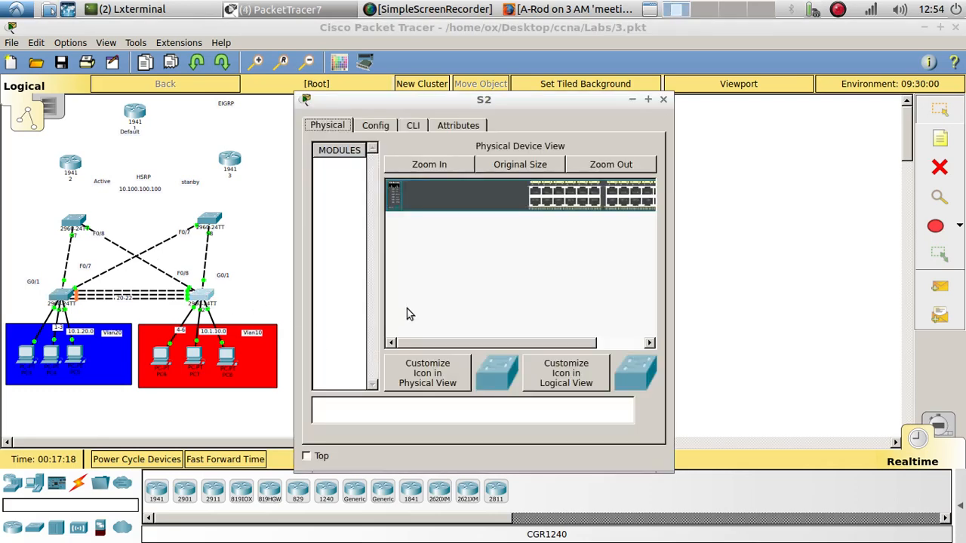
left_click(411, 127)
key("Return")
key("Return")
type("en")
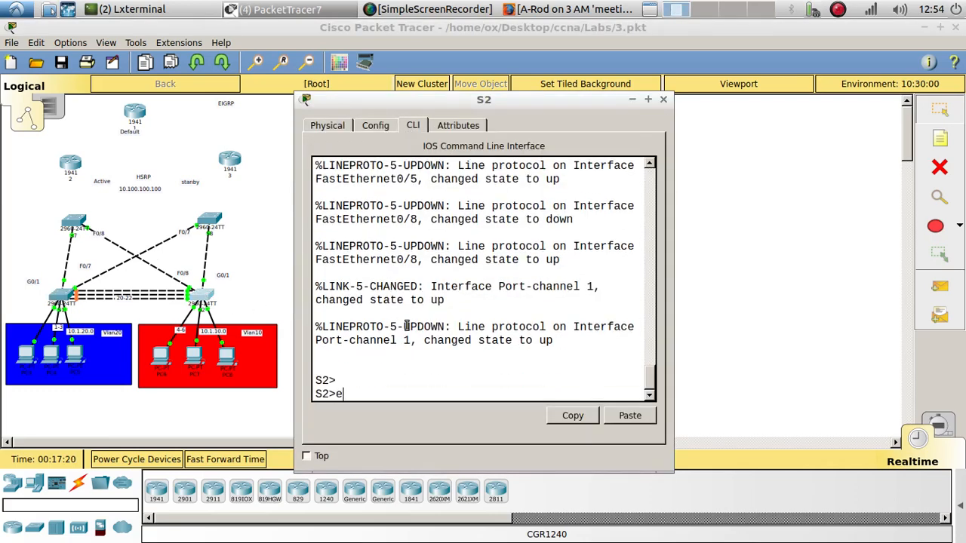
key("Return")
key("Return")
key("Return")
Display the channel-group listing of S2 with the command show etherchannel.
type("show")
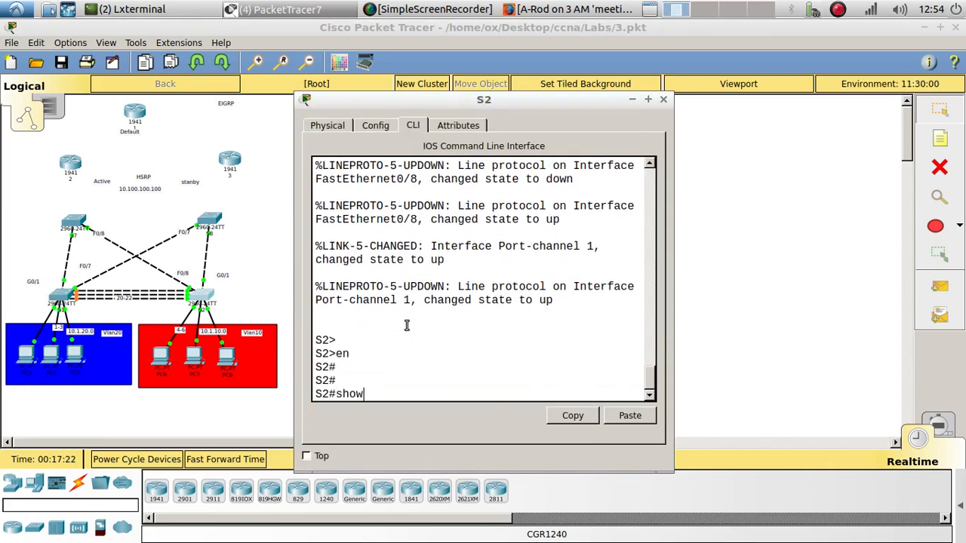
type(" eth")
key("Tab")
key("Return")
key("Return")
key("Return")
key("Return")
key("Return")
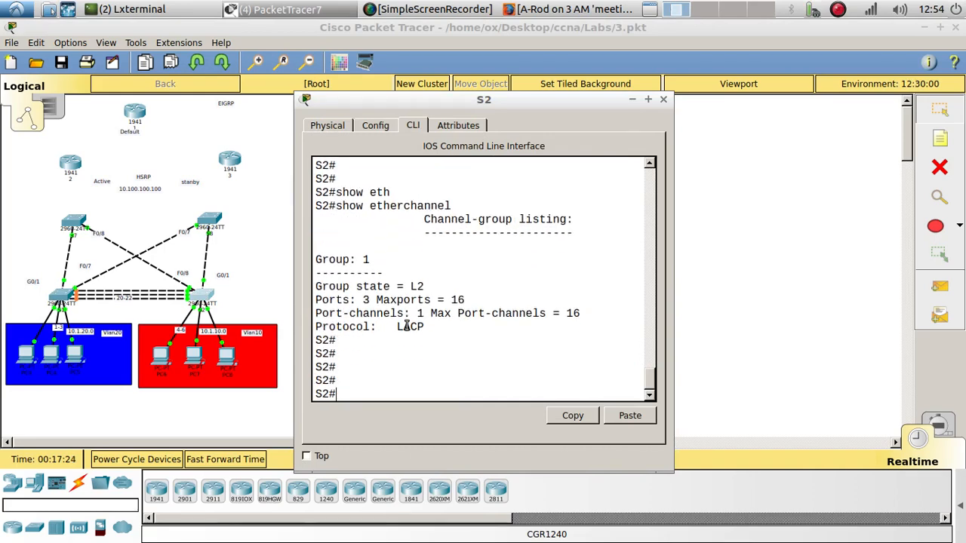
Show the running configuration of S2 and page through it, examining the trunk and channel-group settings of FastEthernet0/20 to 0/22.
type("sh")
key("Tab")
type("run")
key("Return")
key("Return")
key("Return")
key("Return")
key("Return")
key("Return")
key("Return")
key("Return")
key("Return")
key("Return")
key("Return")
key("Return")
key("Return")
key("Return")
key("Return")
key("Return")
key("Return")
key("Return")
key("Return")
key("Return")
key("Return")
key("Return")
key("Return")
key("Return")
key("Return")
key("Return")
key("Return")
key("Return")
key("Return")
key("Return")
key("Return")
key("Return")
key("Return")
key("Return")
key("Return")
key("Return")
key("Return")
key("Return")
key("Return")
key("Return")
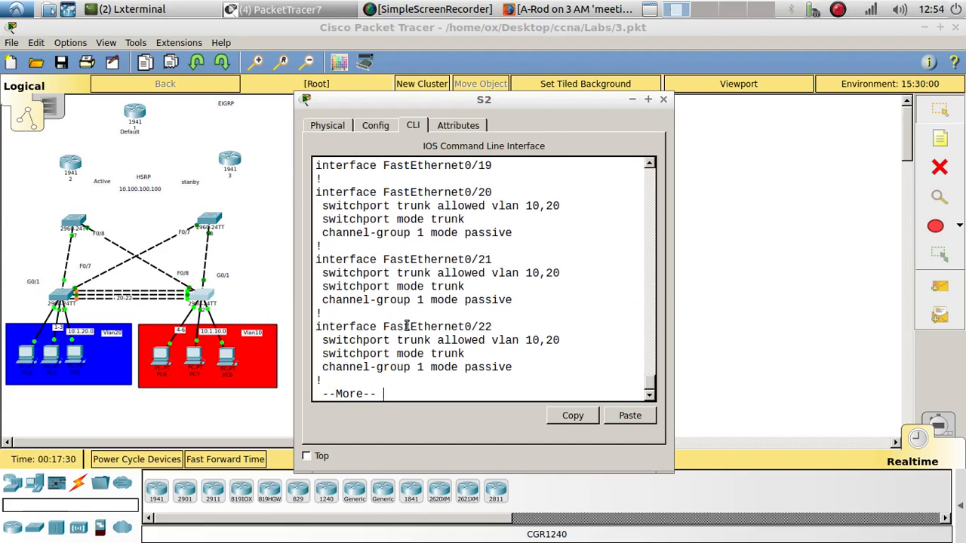
key("Return")
key("Return")
key("Return")
key("Return")
key("Return")
key("Return")
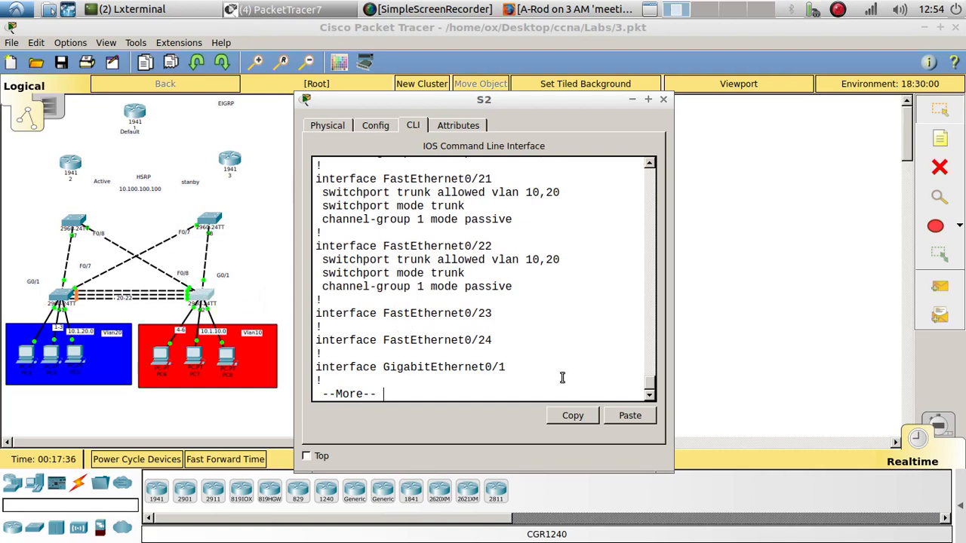
key("space")
key("Return")
Enter global configuration mode on S2 with the command configure terminal.
type("cinfu")
key("BackSpace")
key("BackSpace")
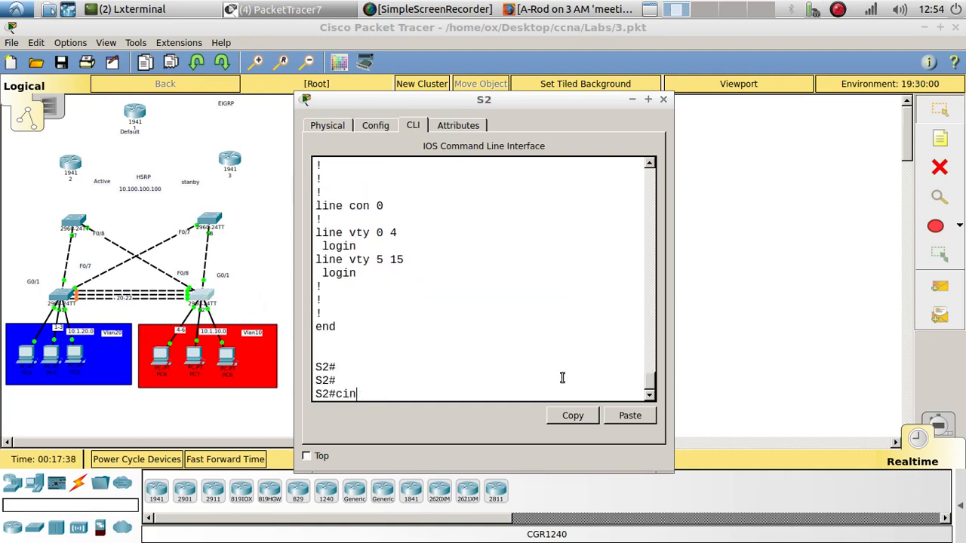
type("onfi")
key("Tab")
key("Tab")
key("Return")
key("Return")
key("Return")
key("Return")
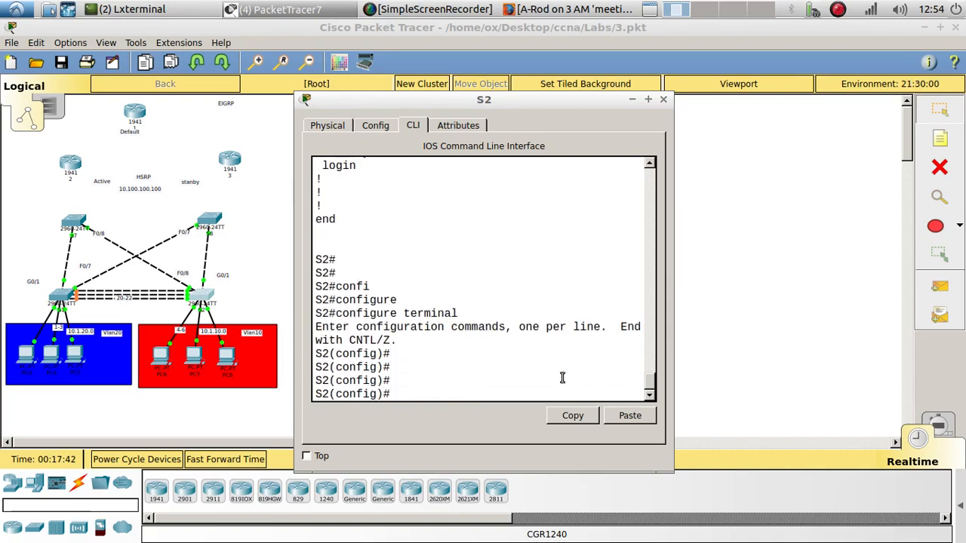
Enter interface configuration for the EtherChannel on S2 with the command int port-channel 1.
type("int op")
key("BackSpace")
key("Tab")
key("Tab")
key("Return")
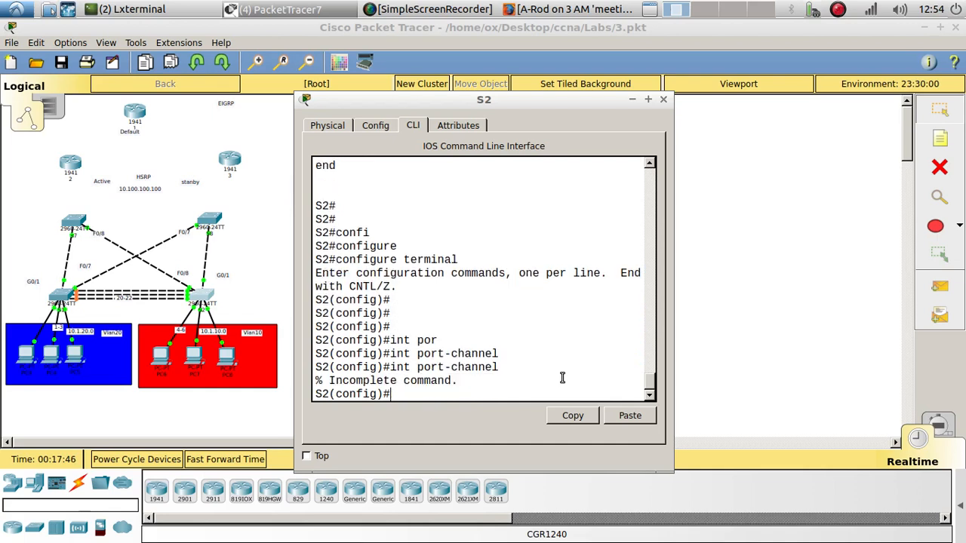
type("1")
key("Return")
key("Return")
key("Return")
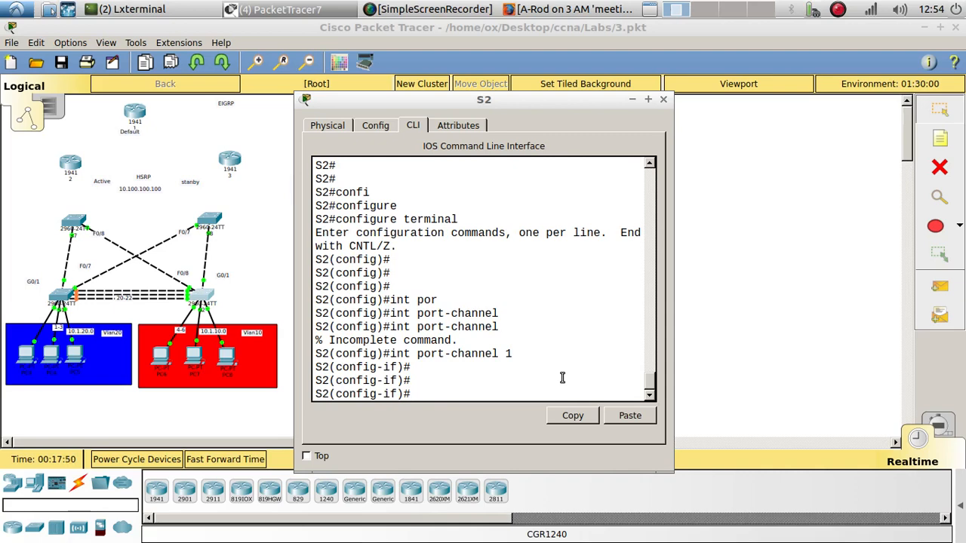
Restart port-channel 1 on S2 by issuing shutdown followed by no shutdown, and close the S2 window.
type("shu")
key("Tab")
key("Return")
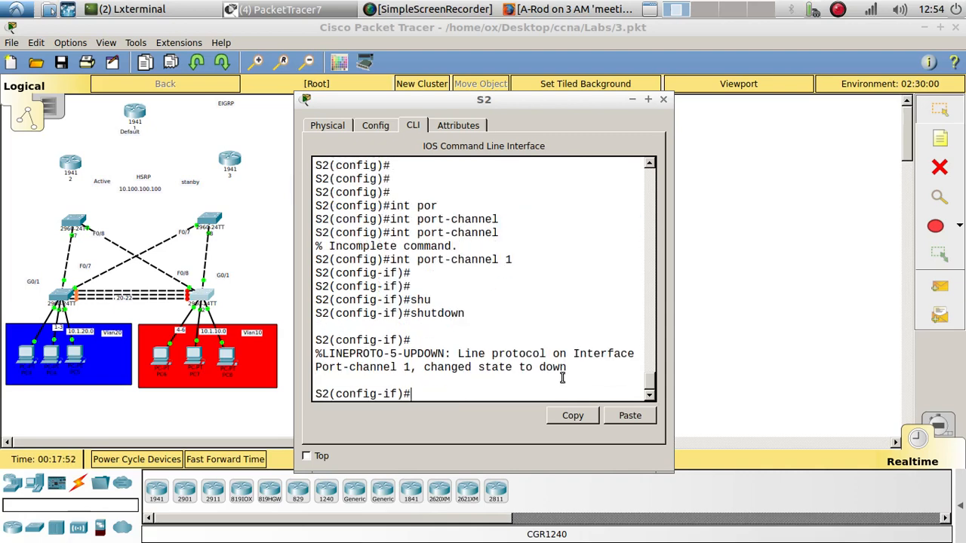
type("no shu")
key("Tab")
key("Return")
key("Return")
key("Return")
key("Return")
key("Return")
key("Return")
key("Return")
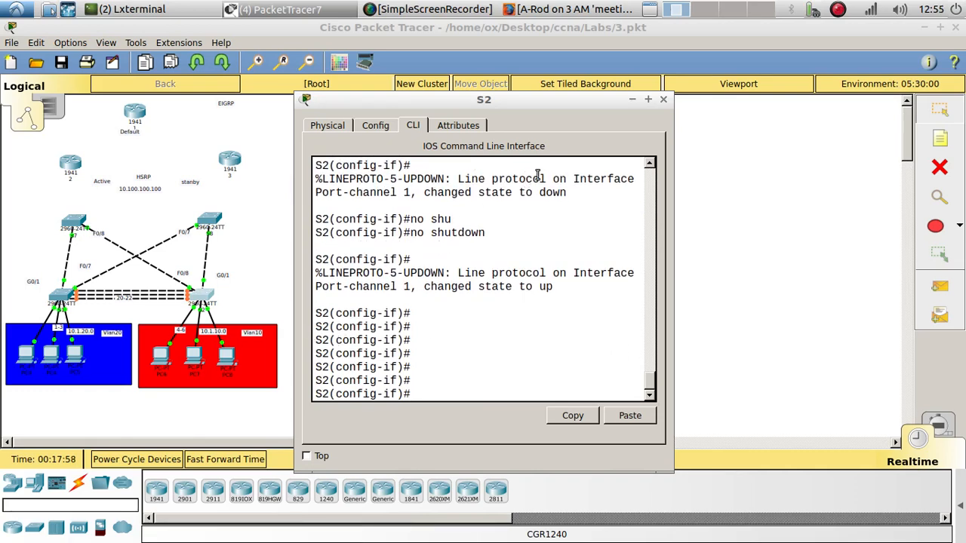
left_click(663, 99)
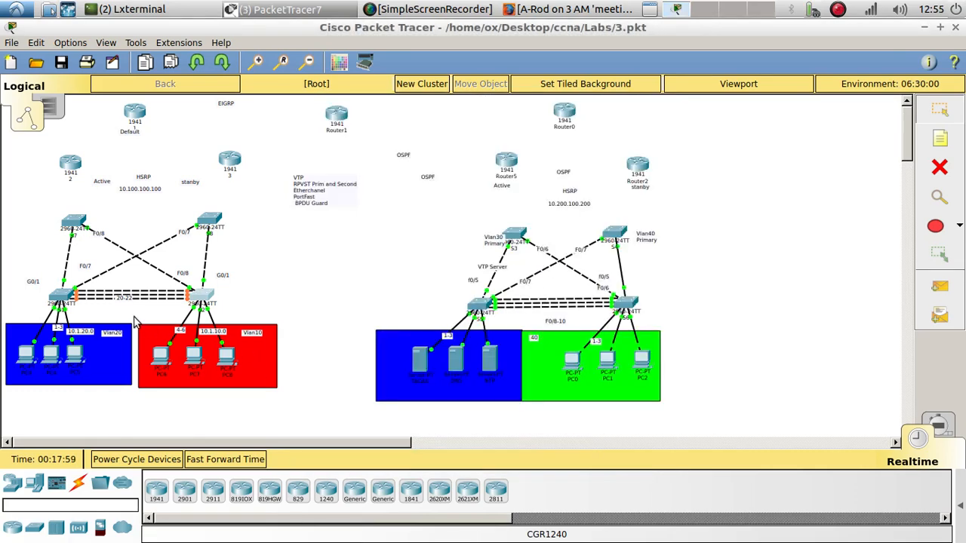
Reposition the upper switches S7 and S8 slightly so they line up above S1 and S2.
left_click(70, 217)
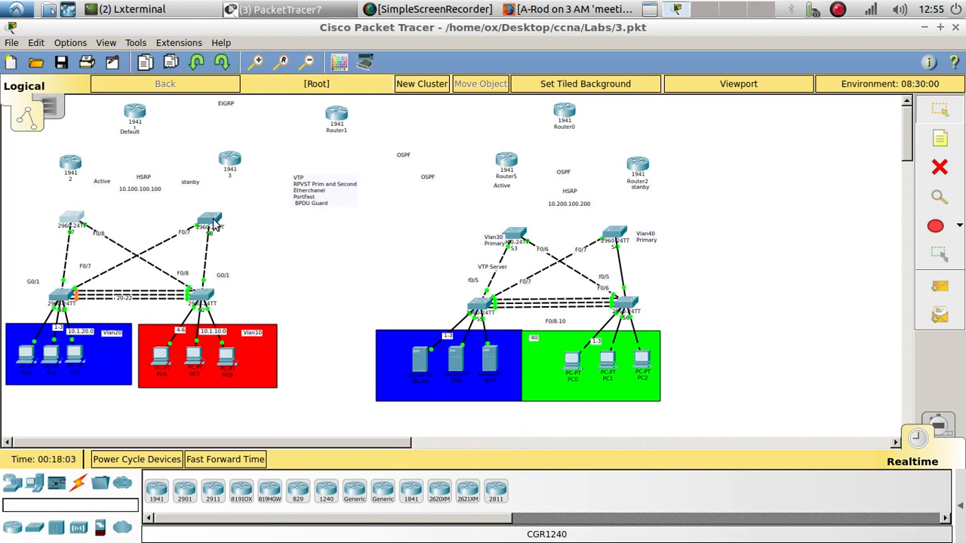
left_click_drag(215, 219, 205, 217)
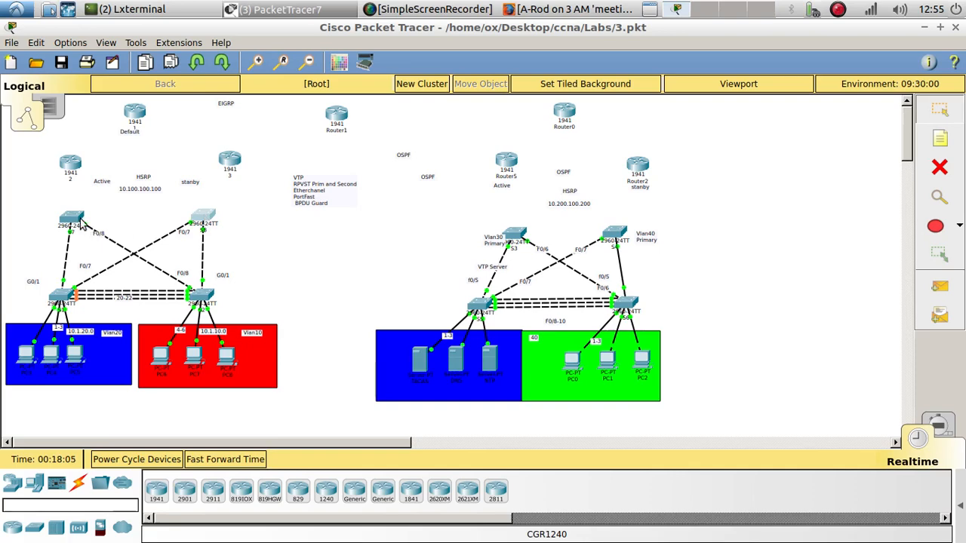
left_click_drag(74, 220, 72, 225)
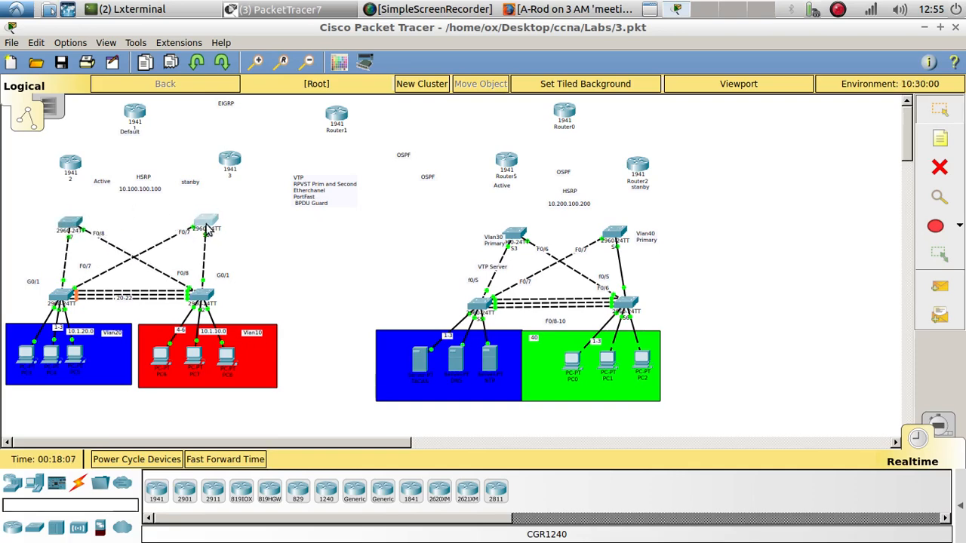
left_click_drag(203, 217, 203, 224)
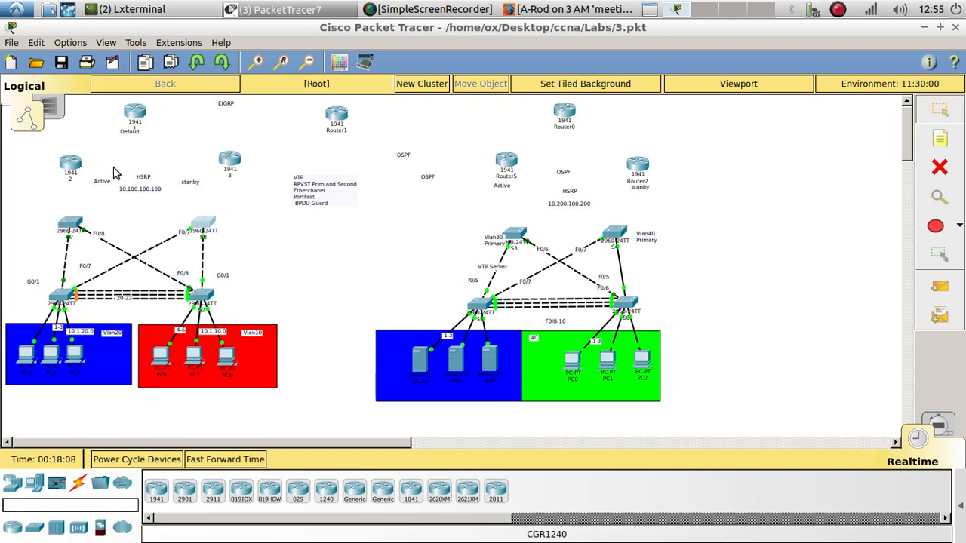
Open the command line of router 2 and enter global configuration mode with en and config t.
left_click(69, 168)
left_click(413, 125)
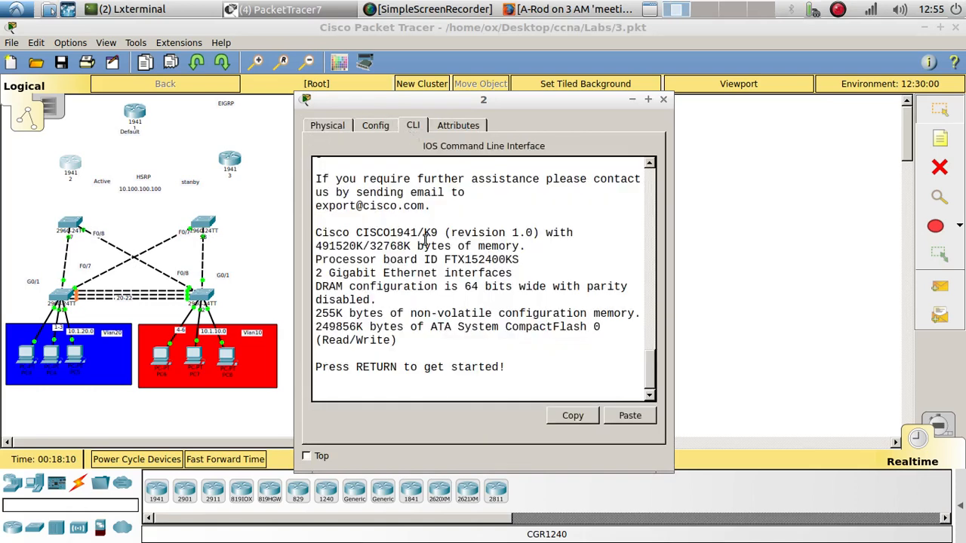
key("Return")
key("Return")
type("en")
key("Return")
type("confi")
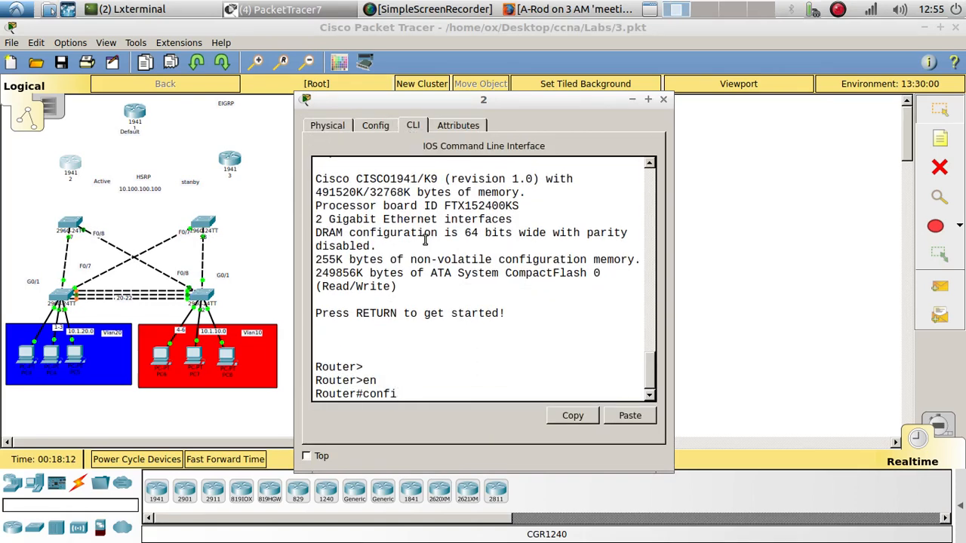
type("g t")
key("Return")
key("Return")
key("Return")
key("Return")
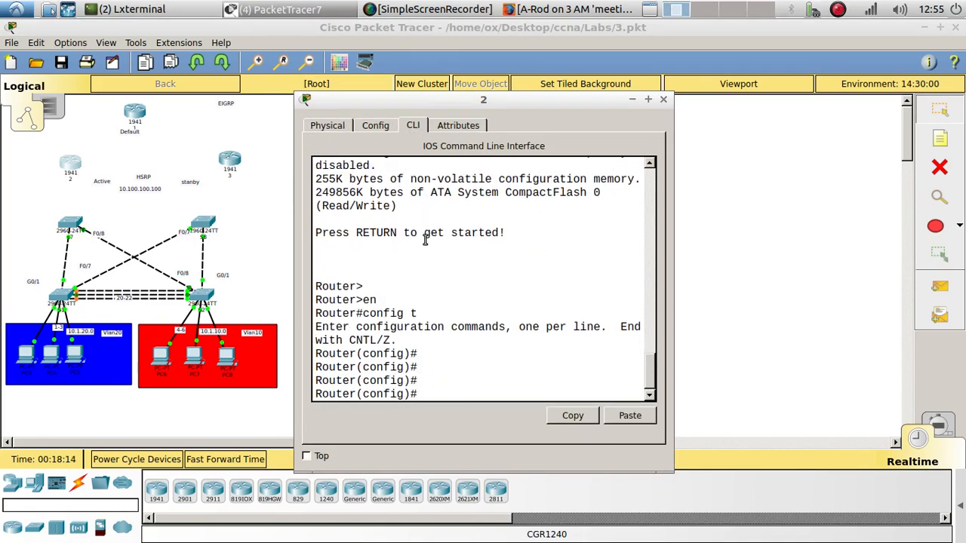
Enable interface g0/1 on router 2 with the command no shutdown.
type("int g0/1")
key("Return")
key("Return")
key("Return")
type("no shu")
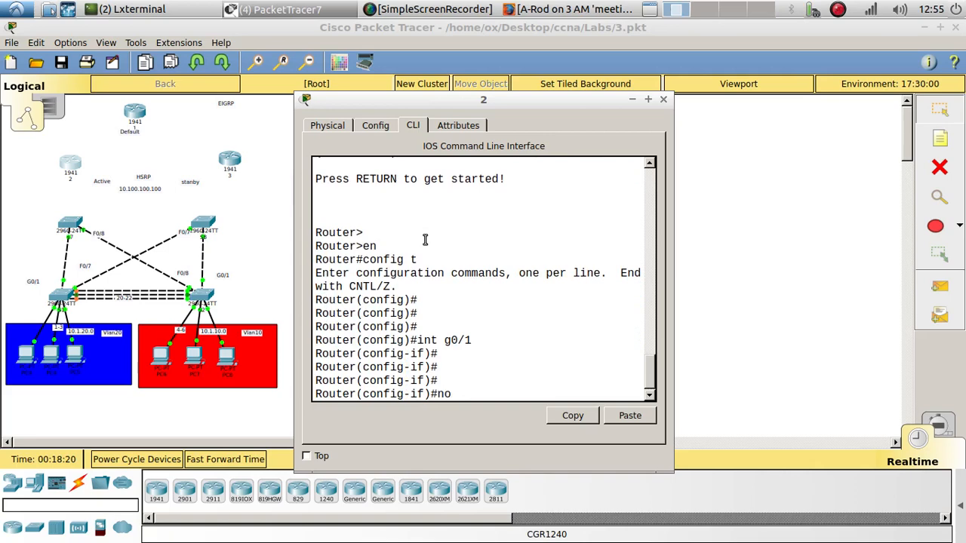
key("Tab")
key("Return")
key("Return")
key("Return")
Create the VLAN 20 subinterface on router 2 with the command int g0/1.20.
type("int g0/1")
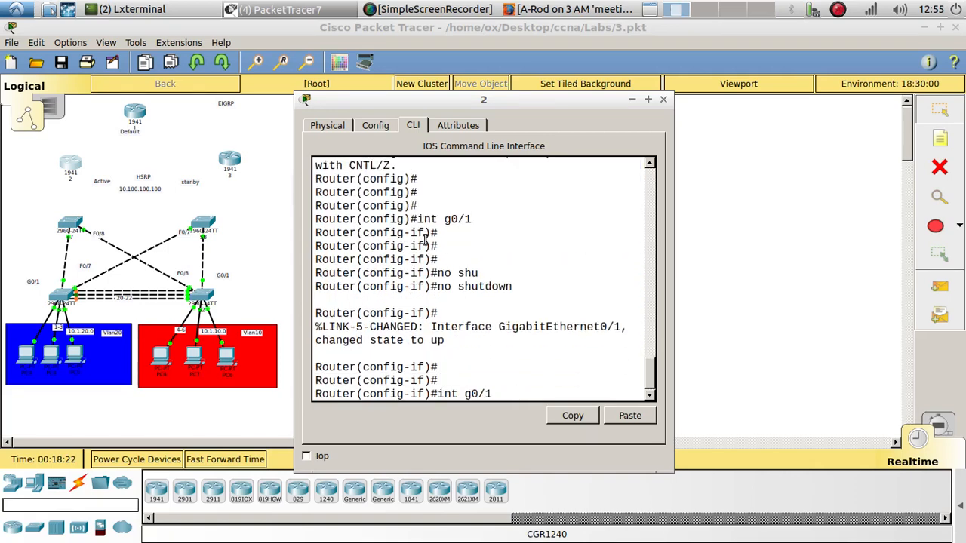
type(".20")
key("Return")
key("Return")
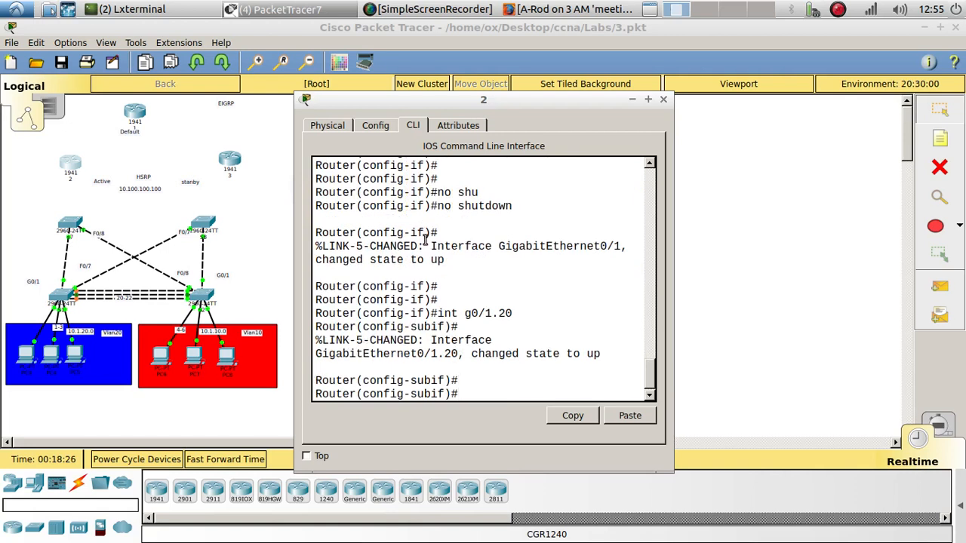
Set 802.1Q tagging for VLAN 20 on subinterface g0/1.20 with the command encapsulation dot1Q 20.
type("en")
key("Tab")
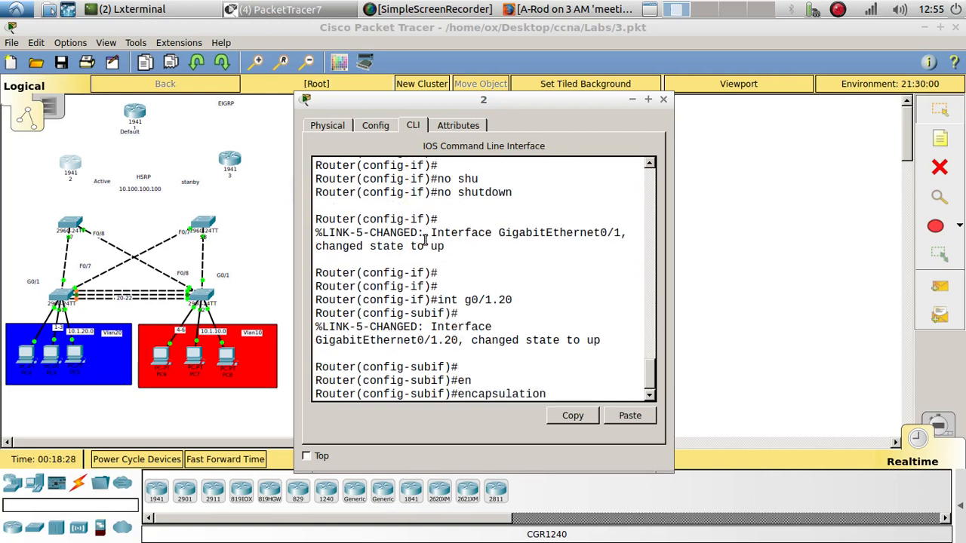
type("do")
key("Tab")
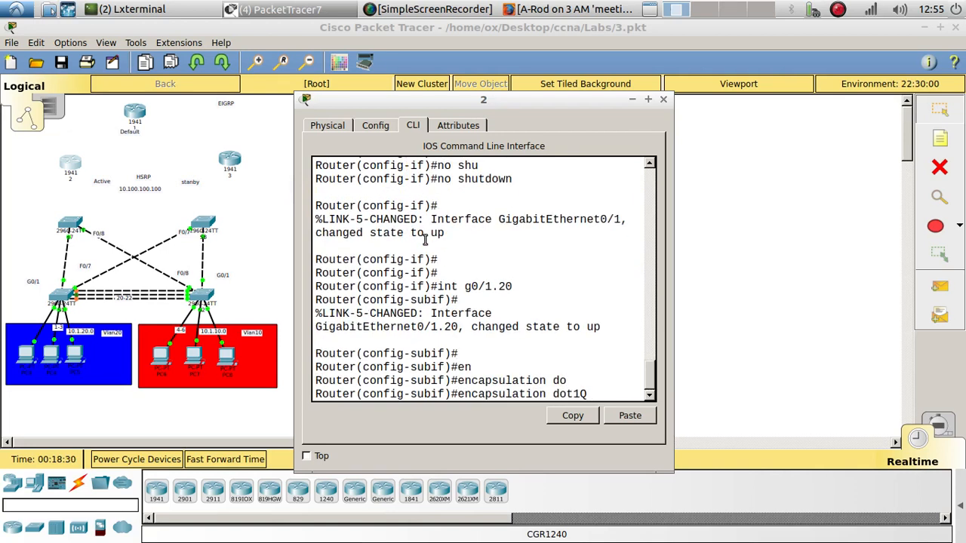
type("20")
key("Return")
key("Return")
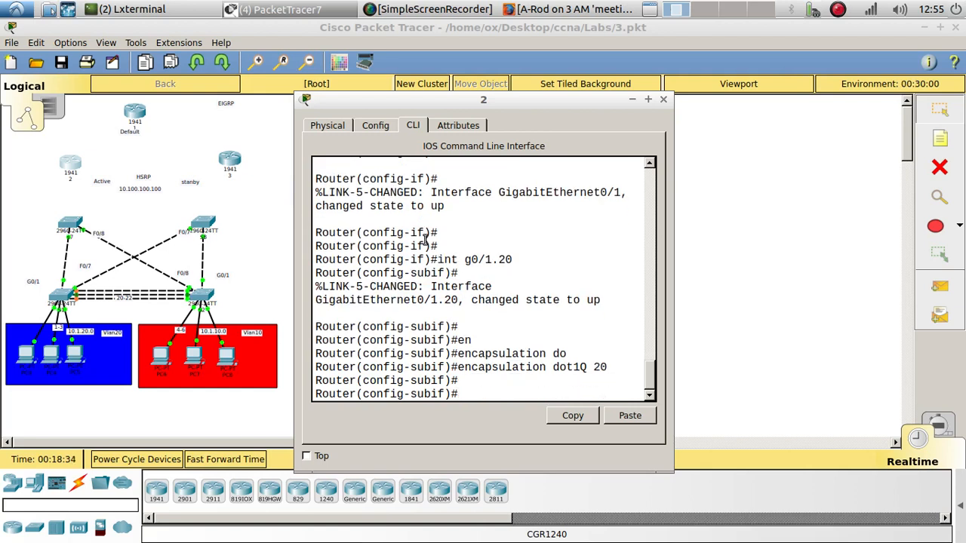
Assign the address 10.1.20.1 with mask 255.255.255.0 to subinterface g0/1.20 using the ip address command.
type("ip add")
key("Tab")
type("10.1.")
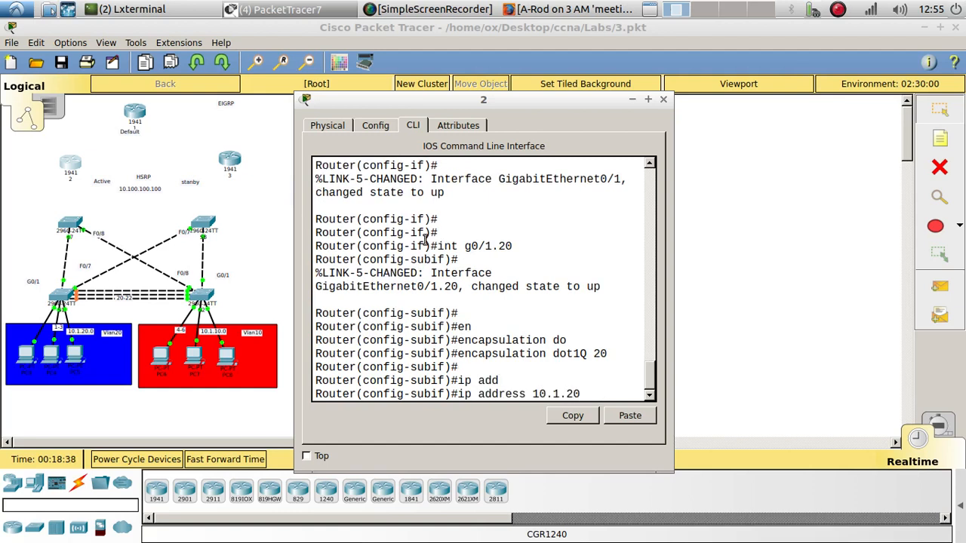
type("20.1 255.255.")
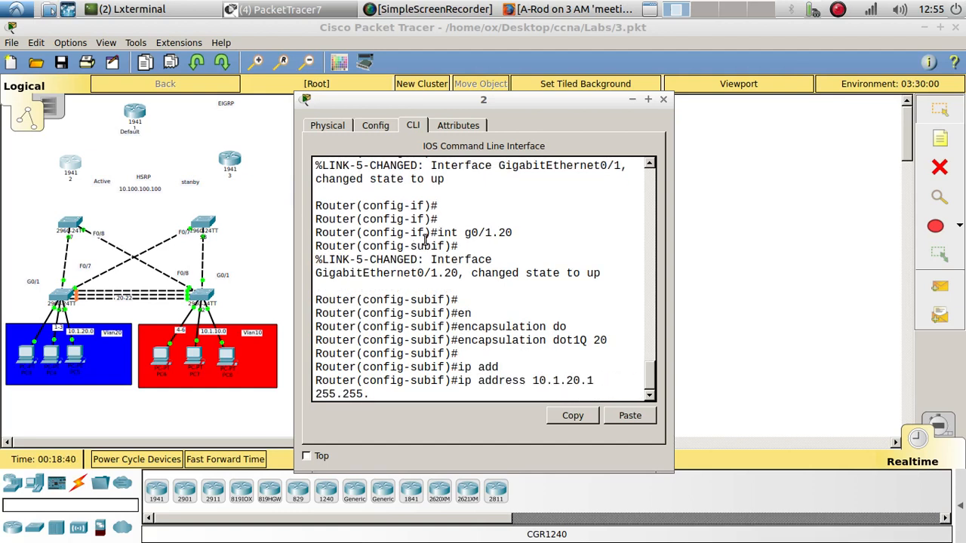
type("255.0")
key("Return")
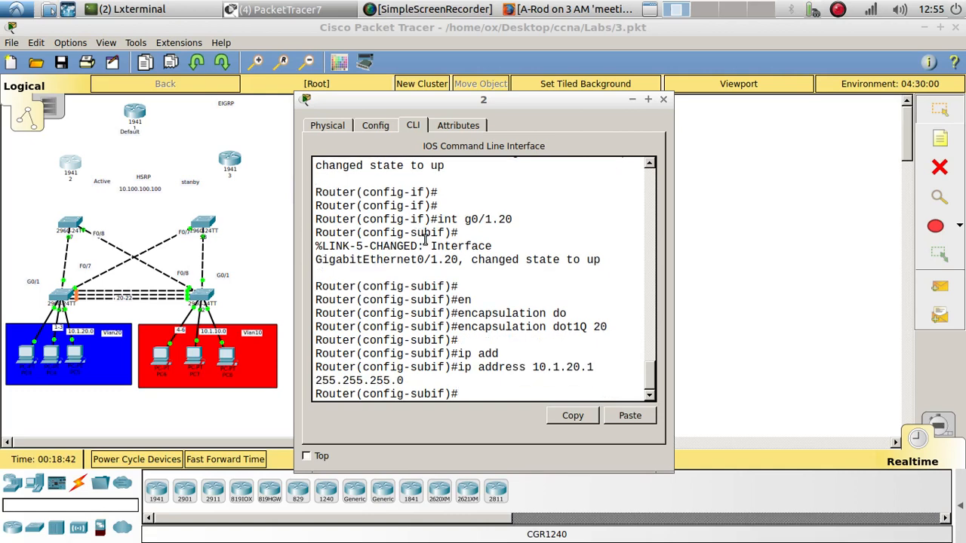
key("Return")
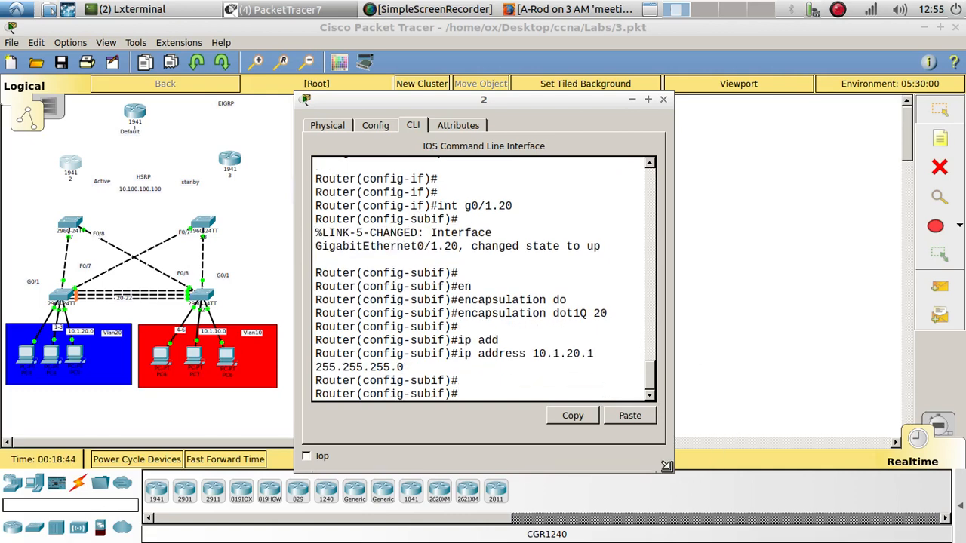
Enlarge router 2's window and enable subinterface g0/1.20 with the command no shutdown.
left_click_drag(669, 479, 863, 501)
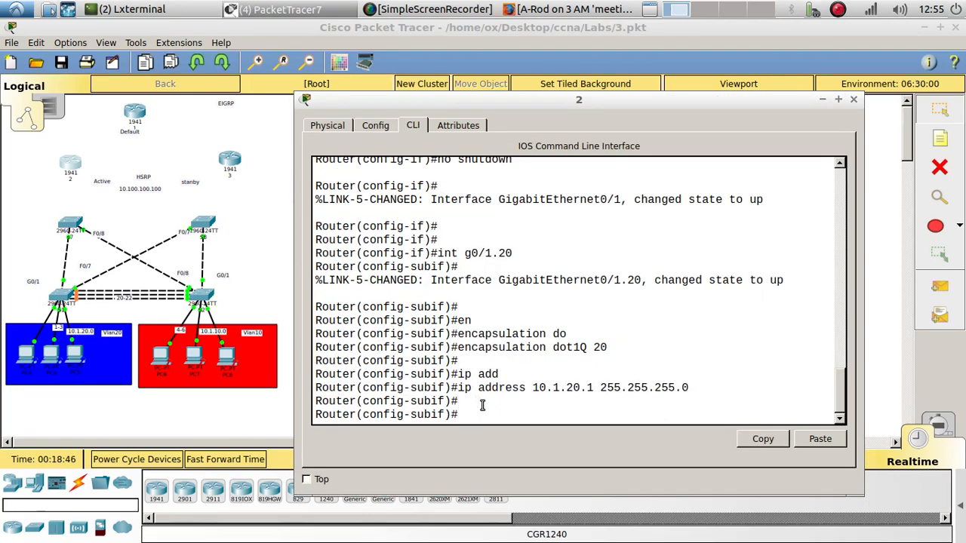
type("no shu")
key("Tab")
key("Return")
key("Return")
key("Return")
key("Return")
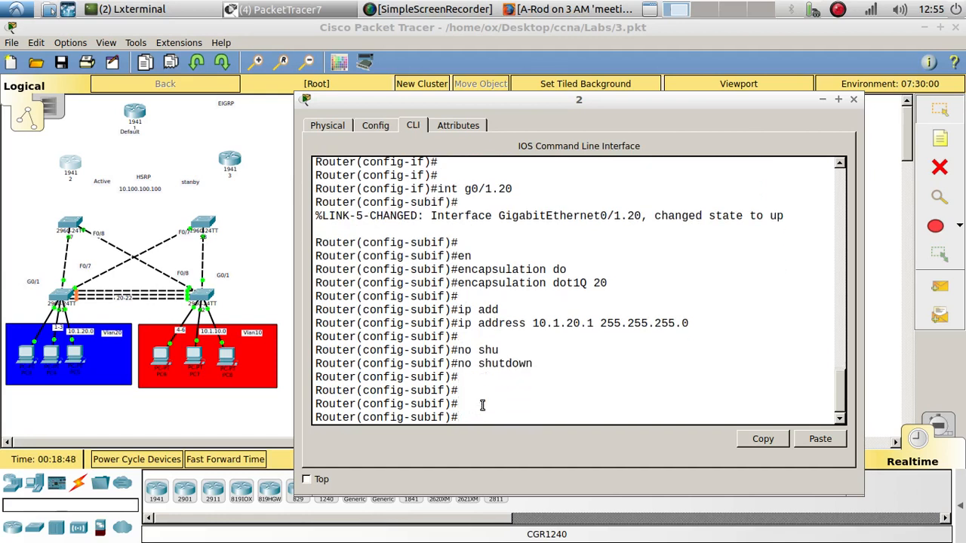
key("Up")
key("Up")
key("Up")
key("Up")
key("Down")
key("Down")
key("Down")
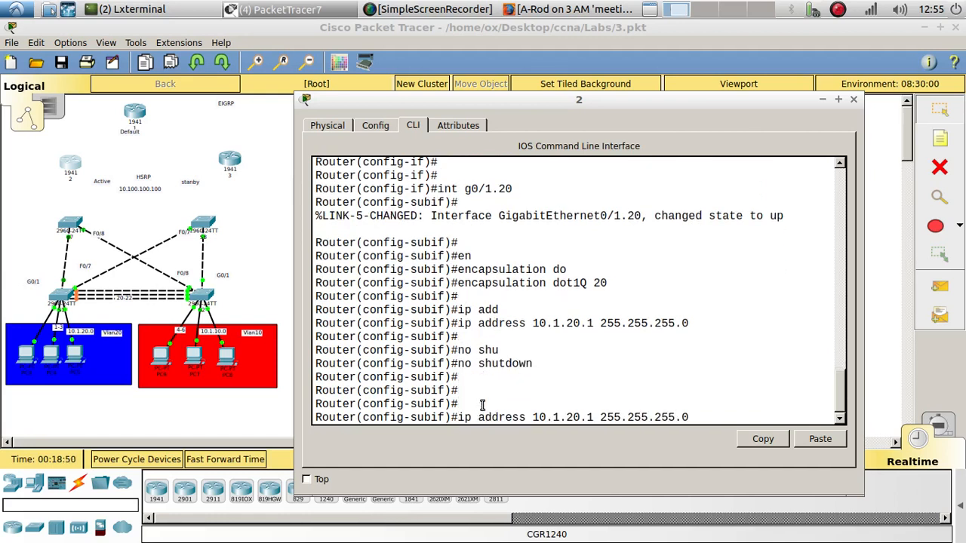
key("Down")
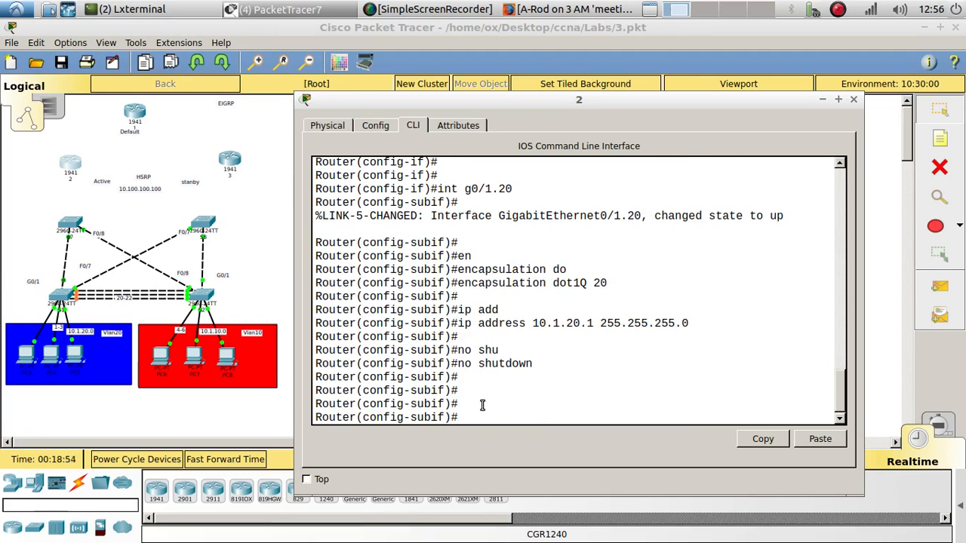
List the available options of the standby command, both in general and for group 1.
type("stanby")
key("Tab")
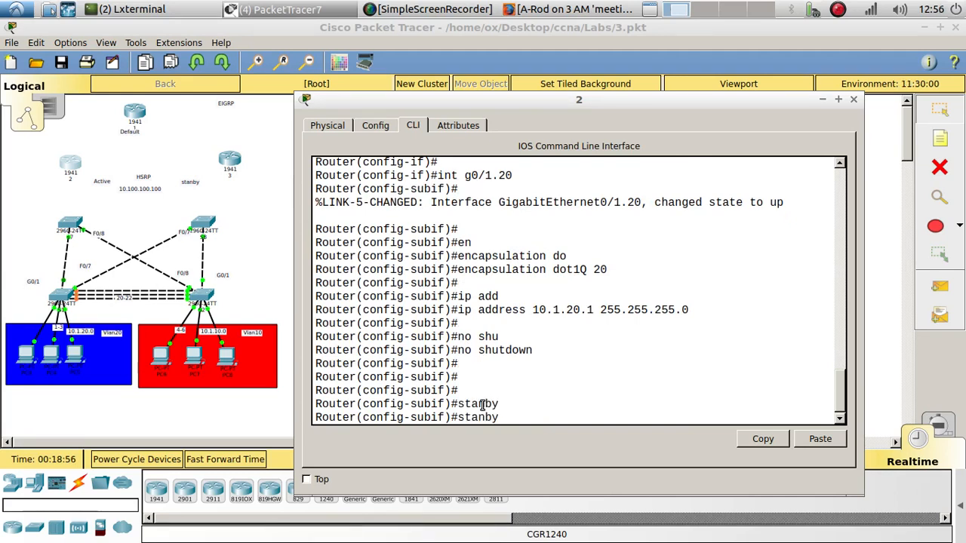
key("BackSpace")
key("BackSpace")
type("dby ?")
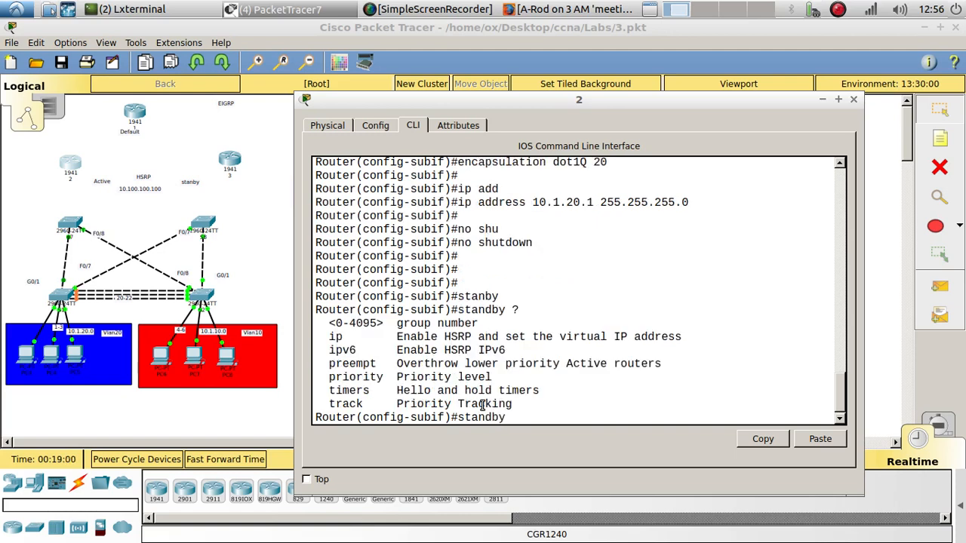
type("1 ?")
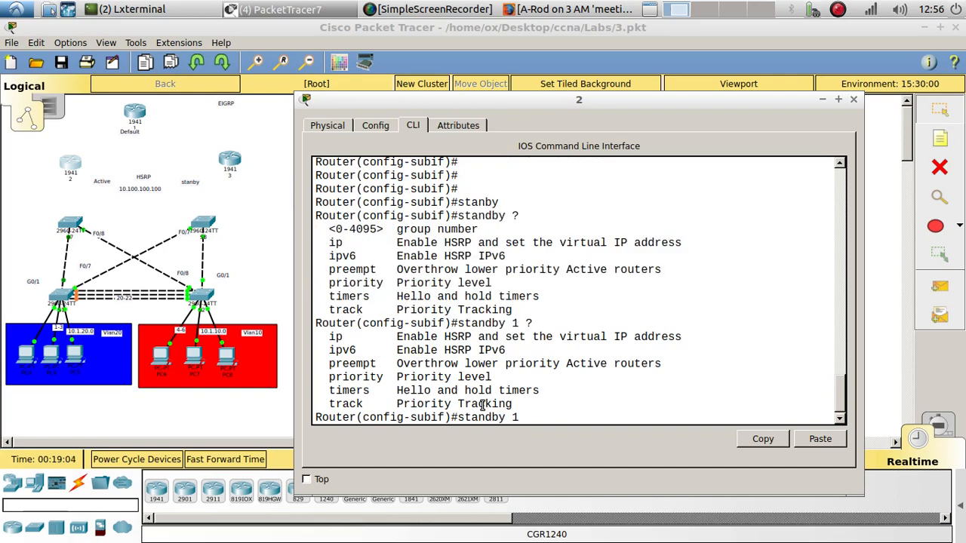
Set the virtual address of HSRP group 1 on g0/1.20 with the command standby 1 ip 10.100.100.100.
type("10.100.100.100")
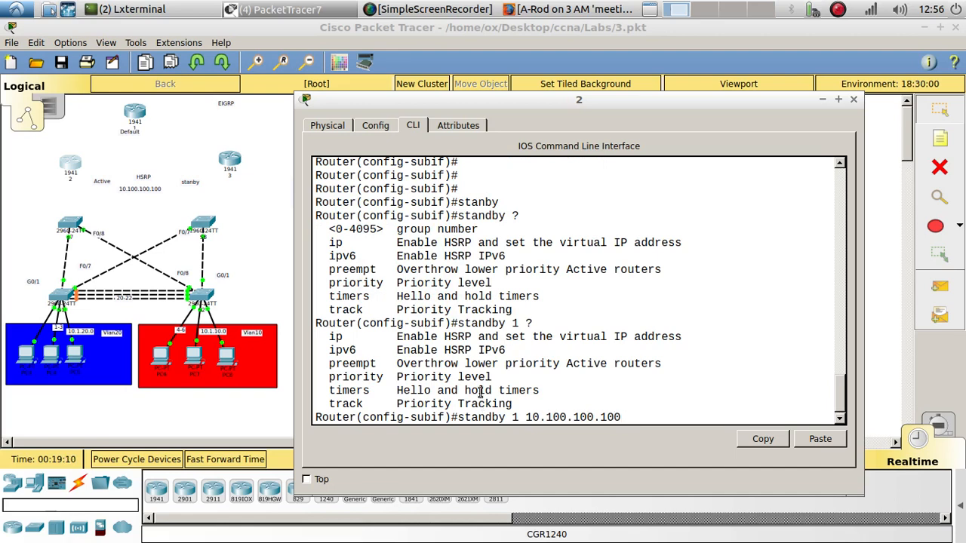
key("Return")
key("Return")
key("Return")
key("Up")
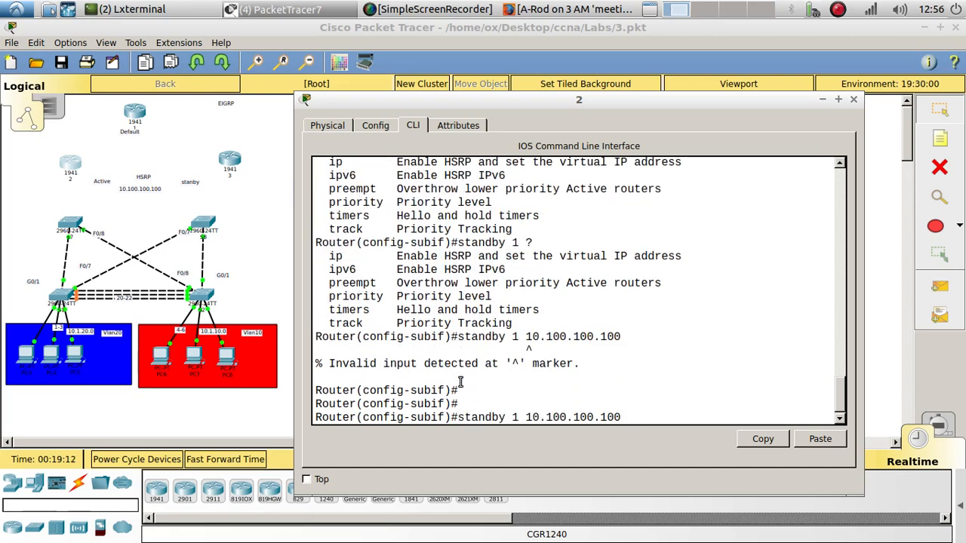
key("Left")
key("Left")
key("Left")
type("ip")
key("Return")
key("Return")
key("Return")
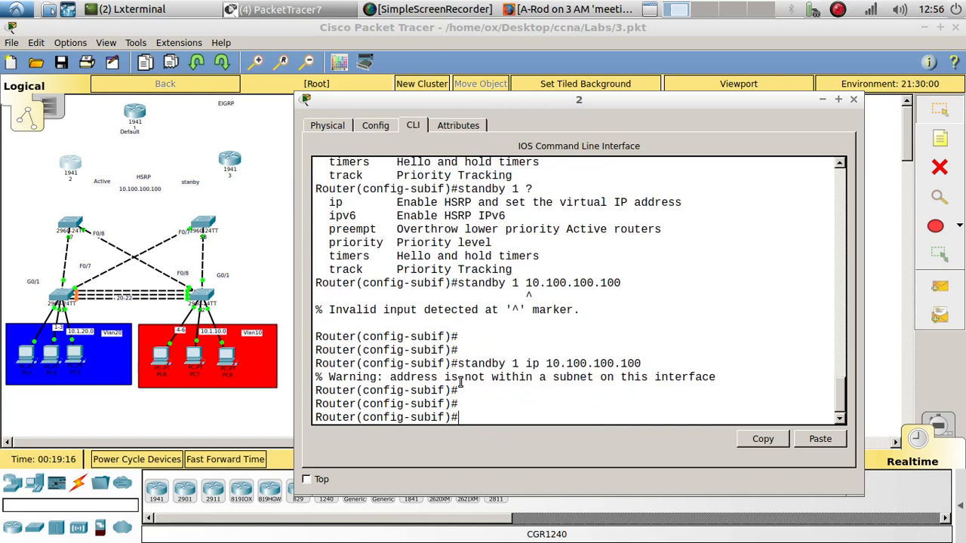
Give HSRP group 1 on g0/1.20 a priority of 115 with the command standby 1 priority 115.
type("stan")
key("Tab")
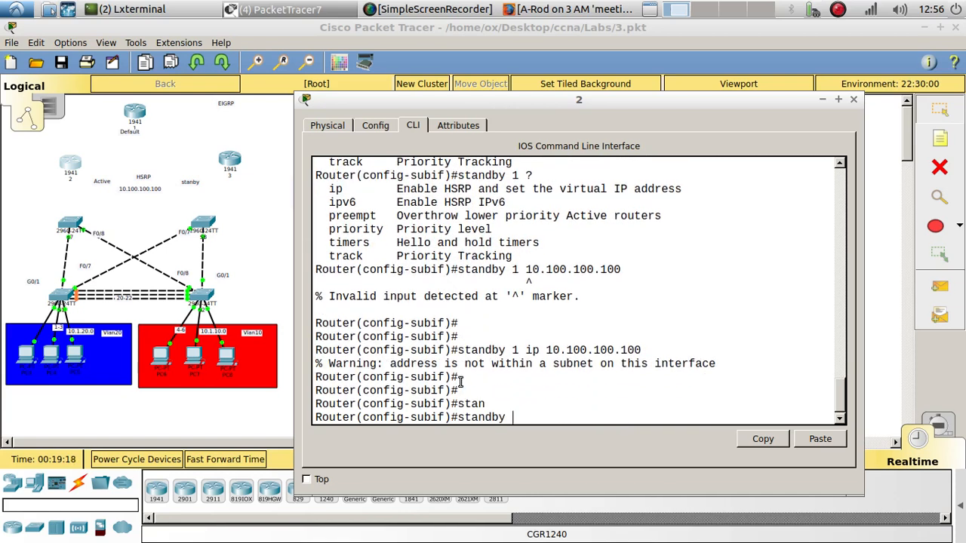
type("1 pri")
key("Tab")
type("115")
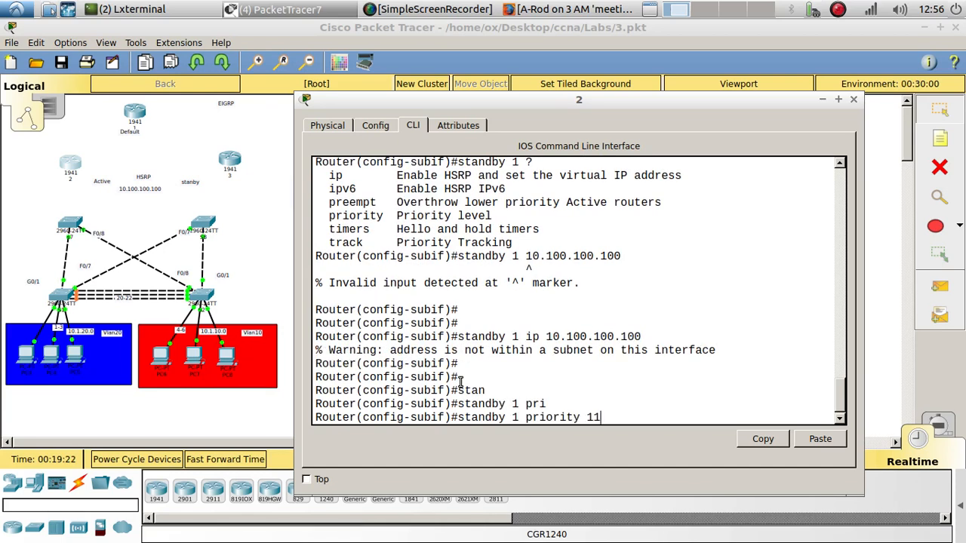
key("Return")
Turn on HSRP preemption on subinterface g0/1.20 with the command standby preempt.
type("stan")
key("Tab")
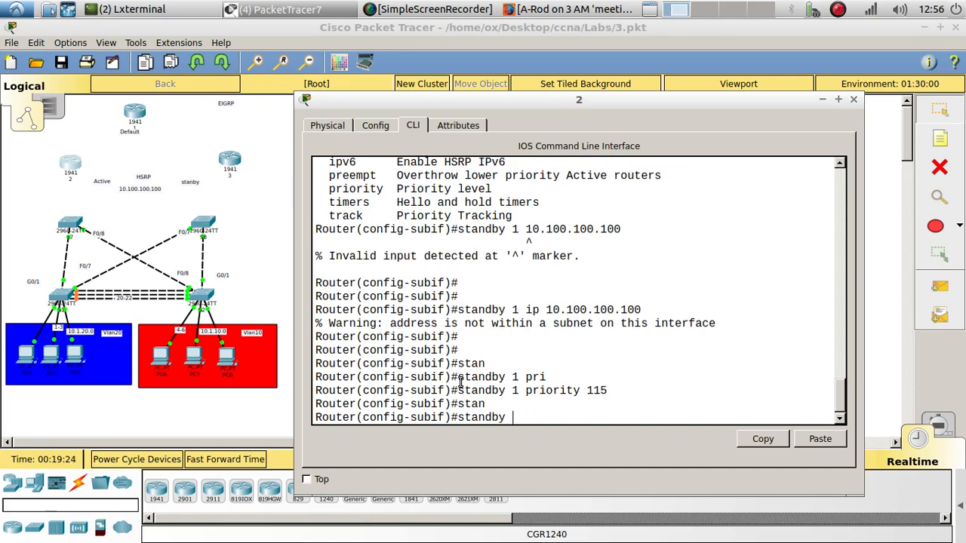
type("pree")
key("Tab")
key("Return")
key("Return")
Create the VLAN 10 subinterface on router 2 with the command int g0/1.10.
key("Up")
key("Up")
key("Up")
key("Up")
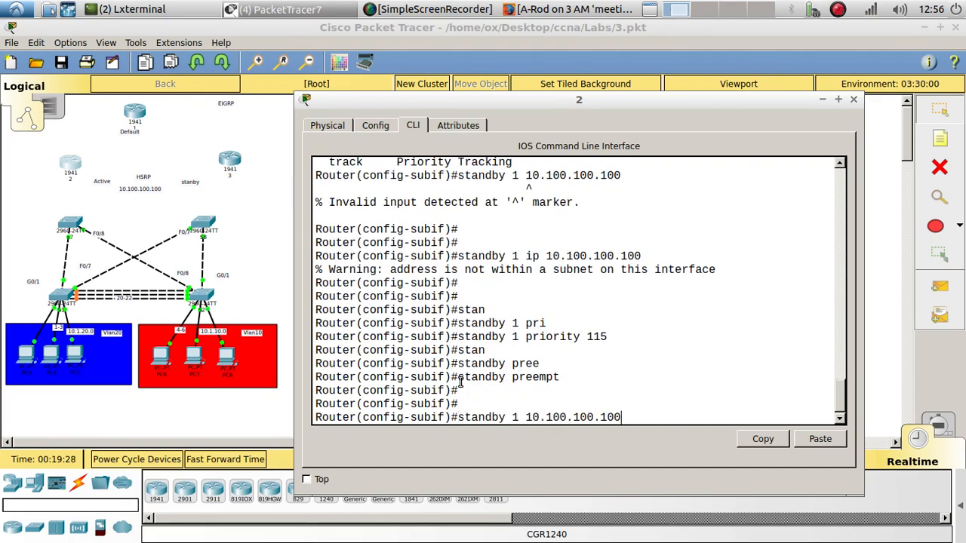
key("Up")
key("Up")
key("Up")
key("Up")
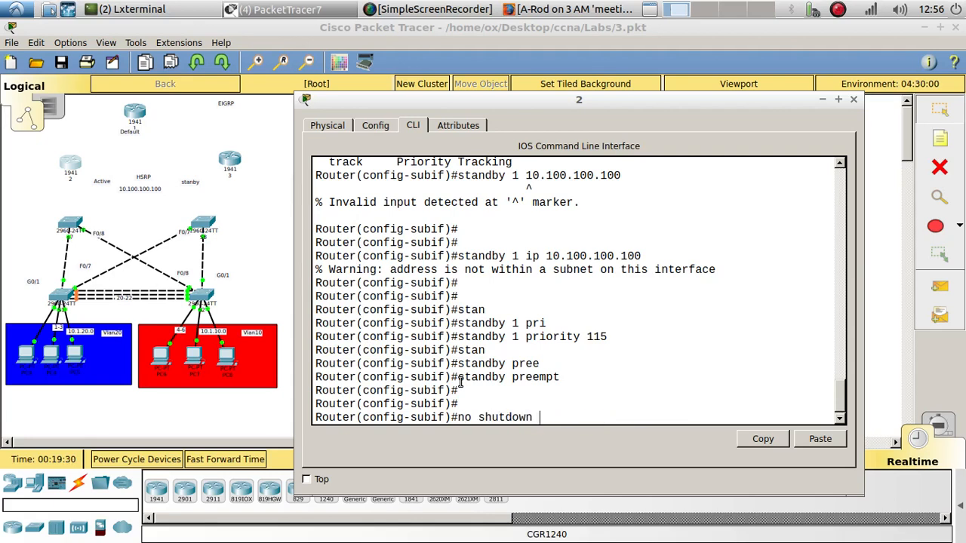
key("Down")
key("BackSpace")
key("BackSpace")
type("10")
key("Return")
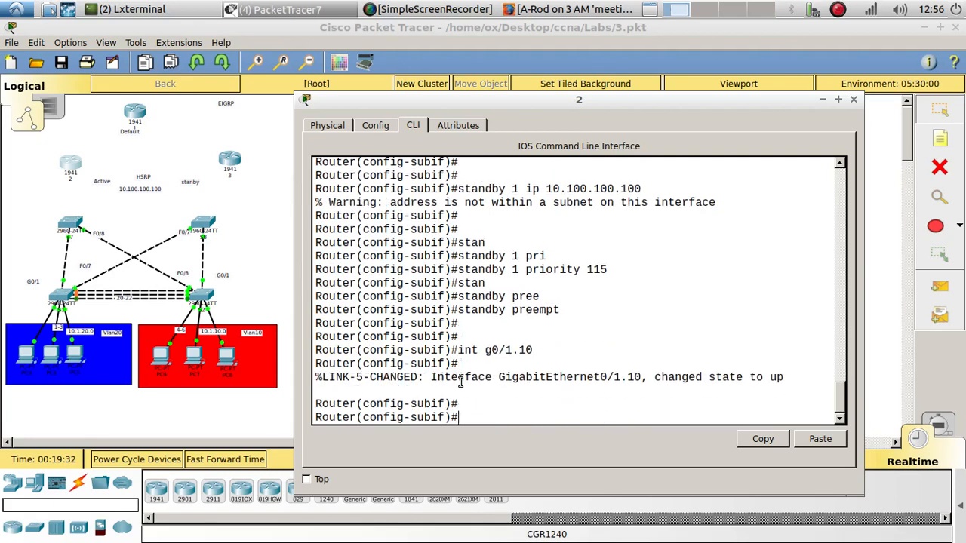
Set 802.1Q tagging for VLAN 10 on subinterface g0/1.10 with the command encapsulation dot1Q 10.
type("en")
key("Tab")
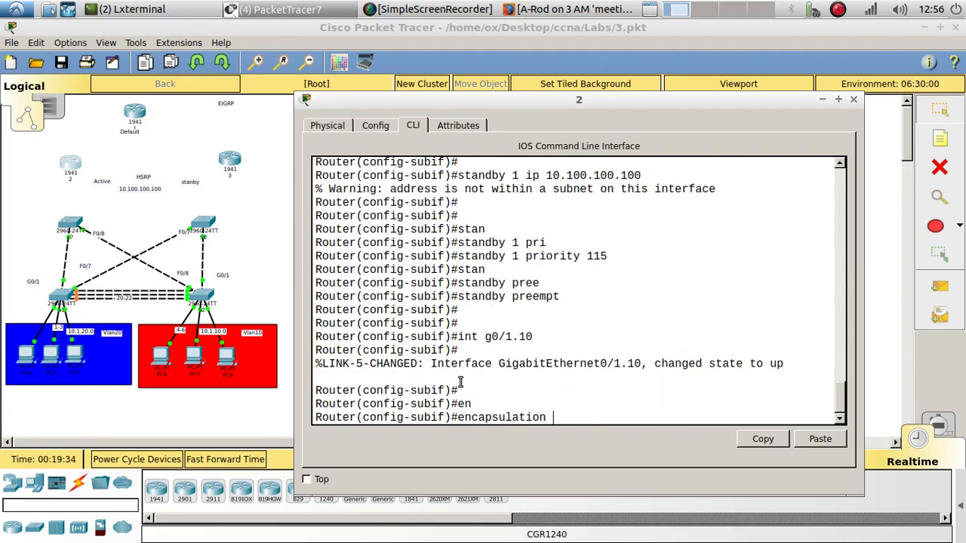
key("Return")
key("Up")
type("do")
key("Tab")
type("10")
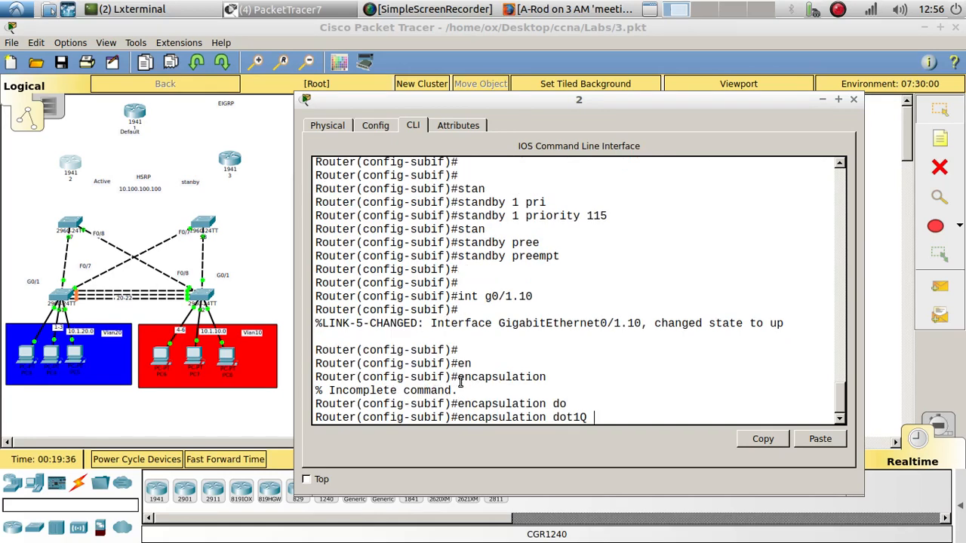
key("Return")
key("Return")
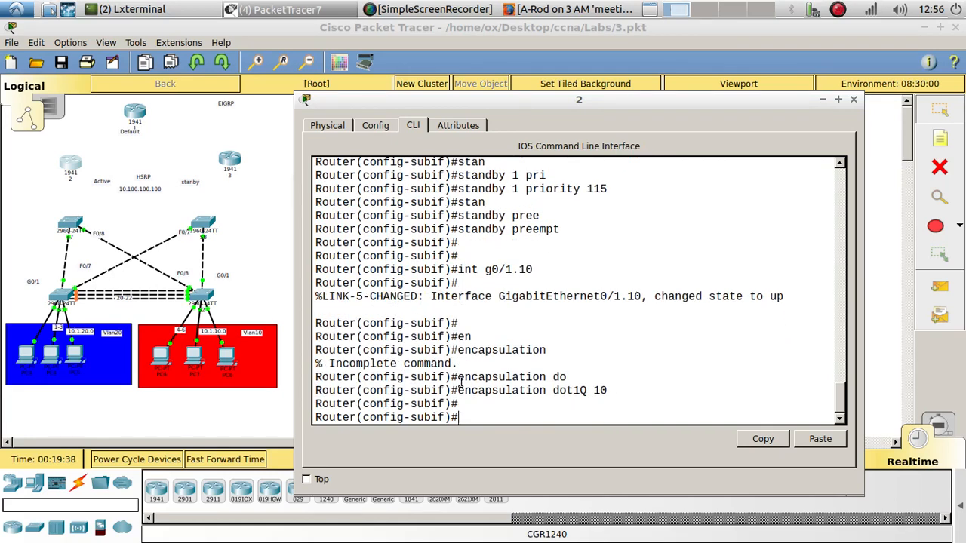
Assign the address 10.1.10.1 with mask 255.255.255.0 to subinterface g0/1.10 using the ip address command.
type("ip add")
key("Tab")
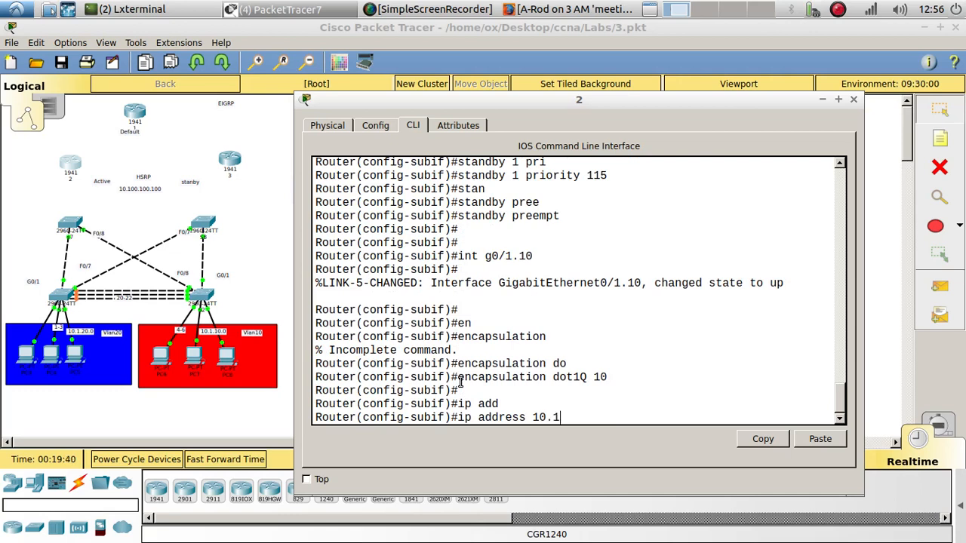
type("10.1.10.1 255.255.255")
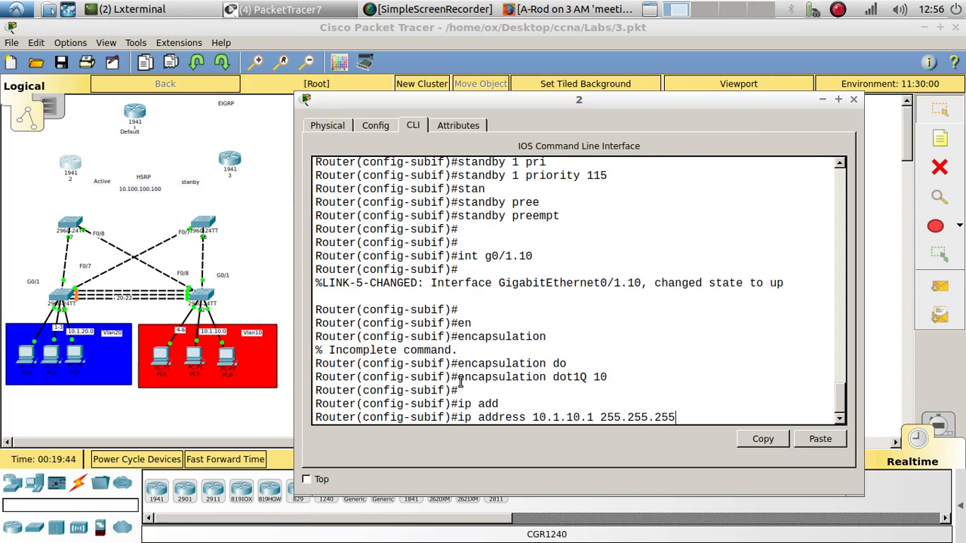
key("Return")
key("Return")
key("Return")
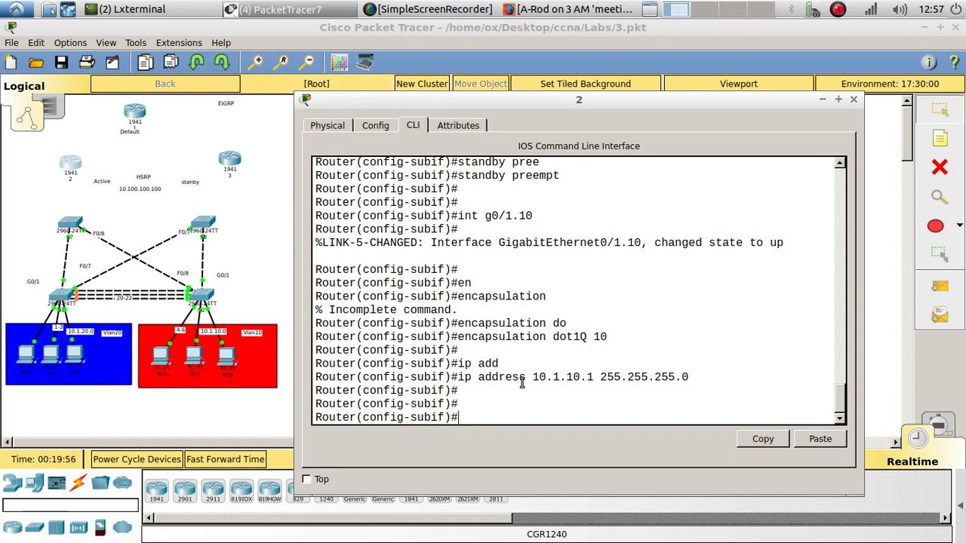
Set the virtual address of HSRP group 2 on g0/1.10 with the command standby 2 ip 10.100.100.200.
type("an")
key("Tab")
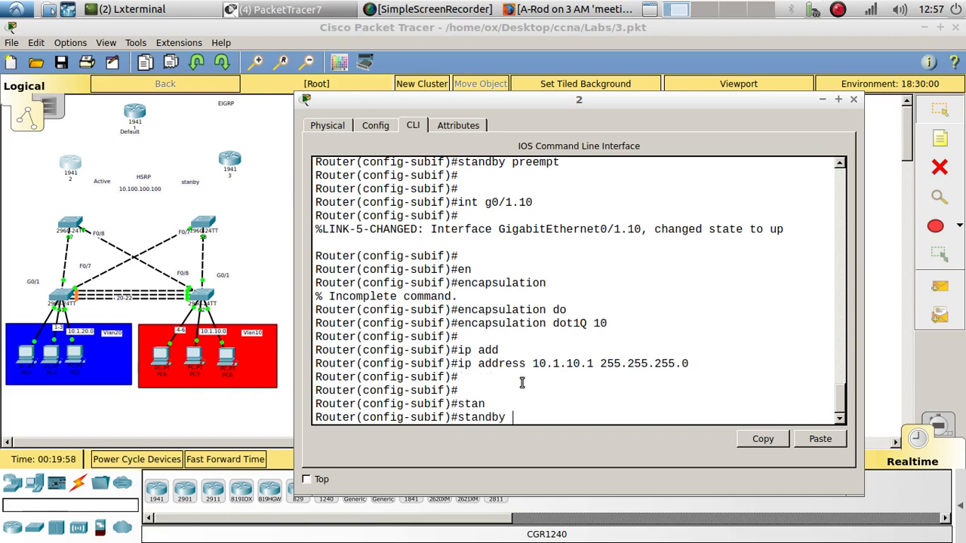
type("2 ip 10.100.100.1")
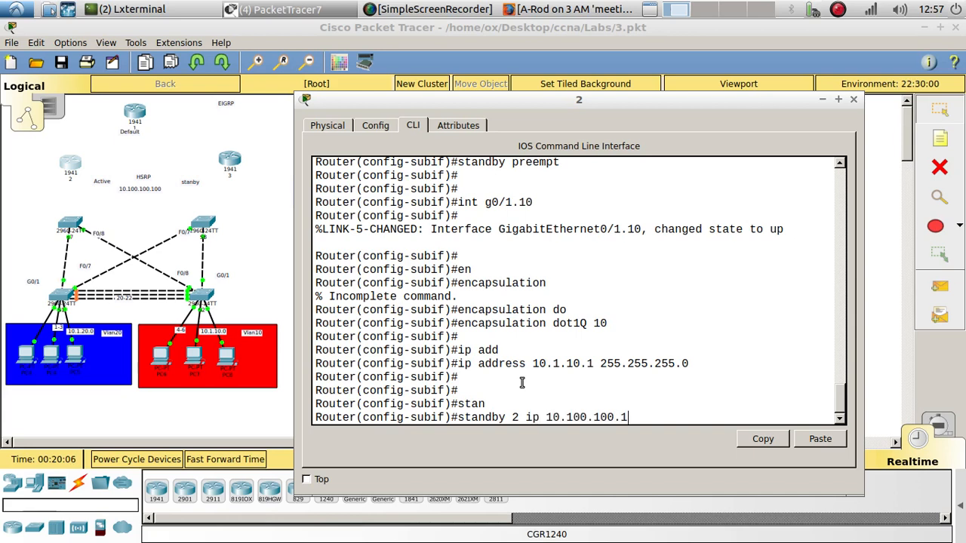
type("00")
key("Return")
key("Return")
key("Return")
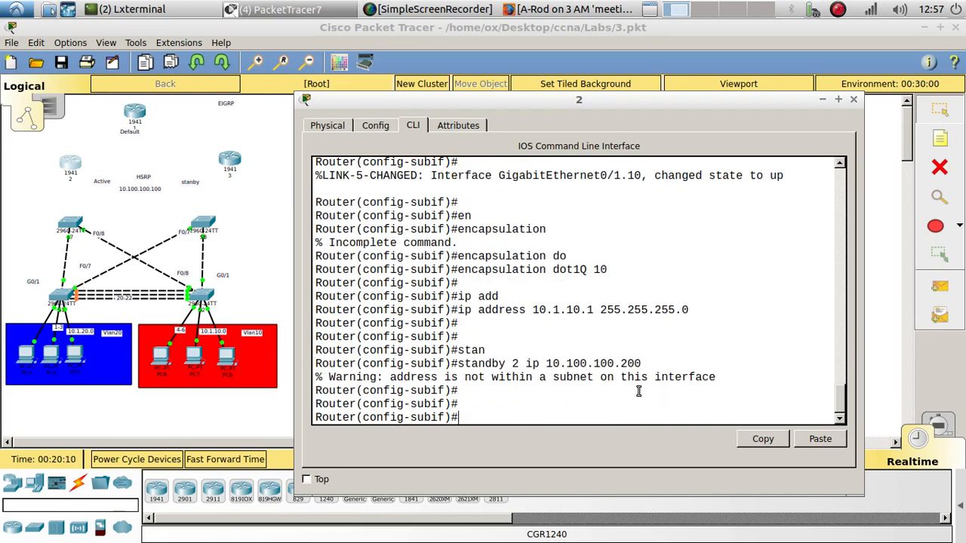
left_click_drag(654, 364, 457, 364)
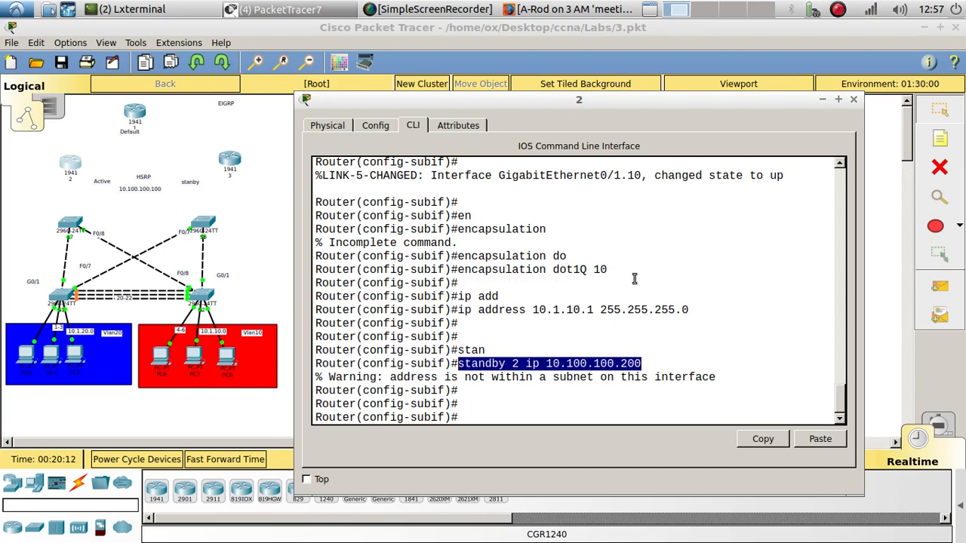
scroll(565, 356, "up", 3)
scroll(565, 356, "down", 3)
Leave configuration mode with end and save router 2's running configuration to startup-config with copy run start.
left_click(519, 417)
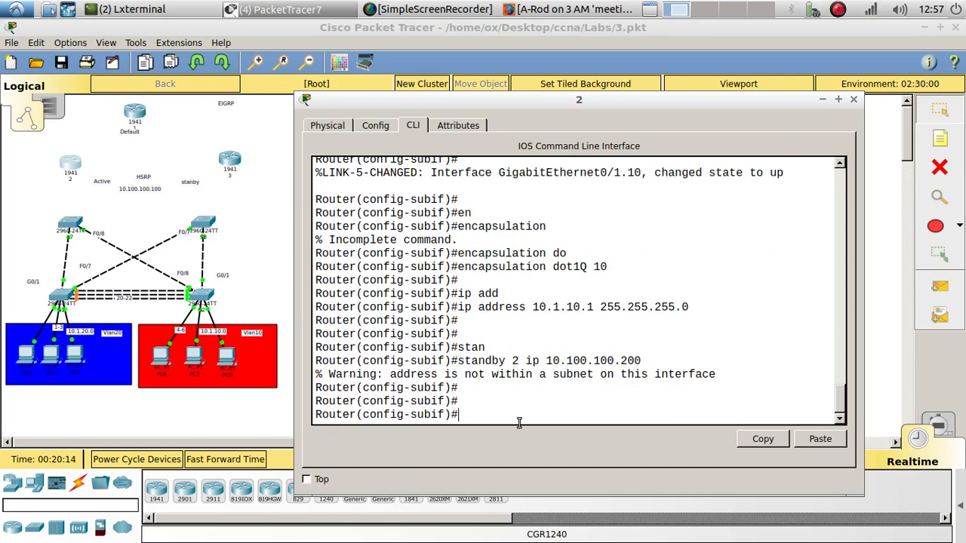
type("end")
key("Return")
key("Return")
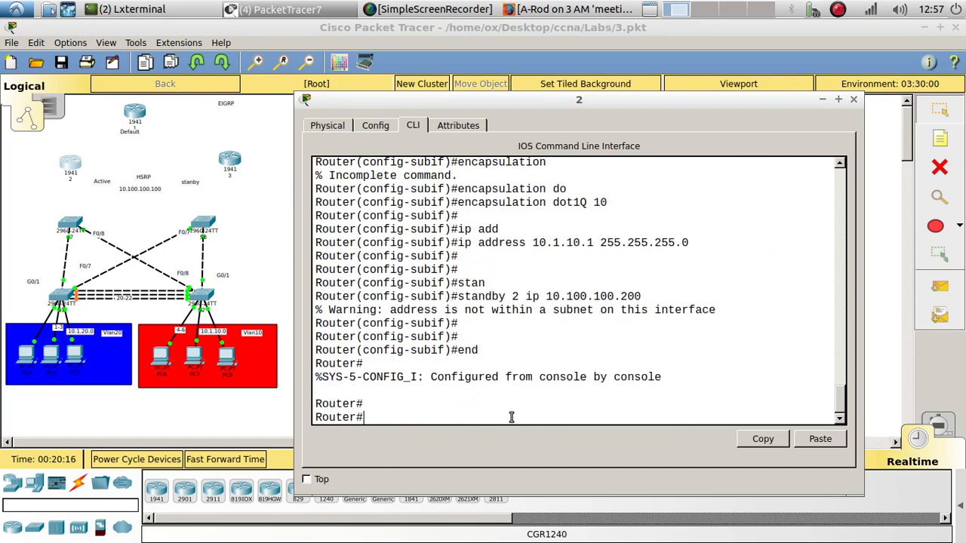
type("copy run start")
key("Return")
key("Return")
key("Return")
key("Return")
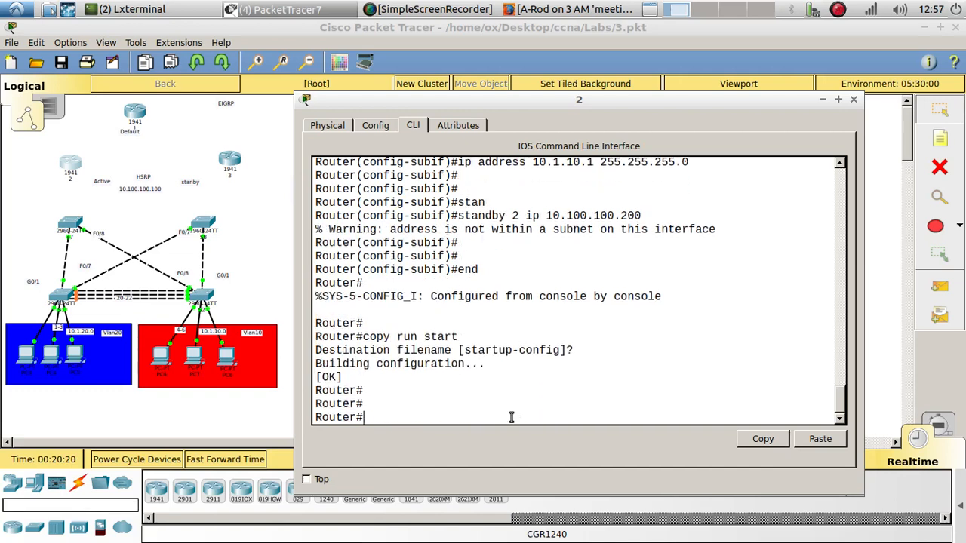
Return to the network topology and save the lab file 3.pkt.
left_click(126, 191)
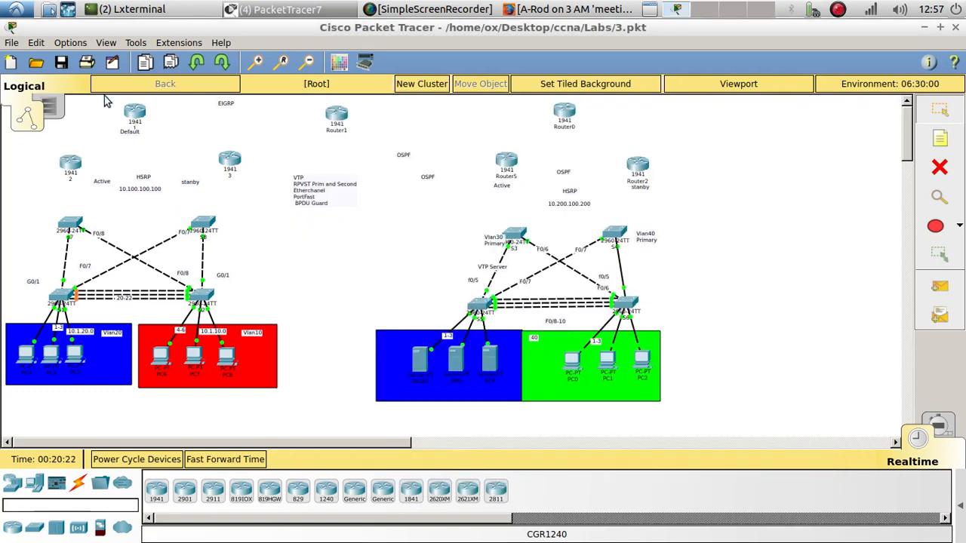
left_click(71, 63)
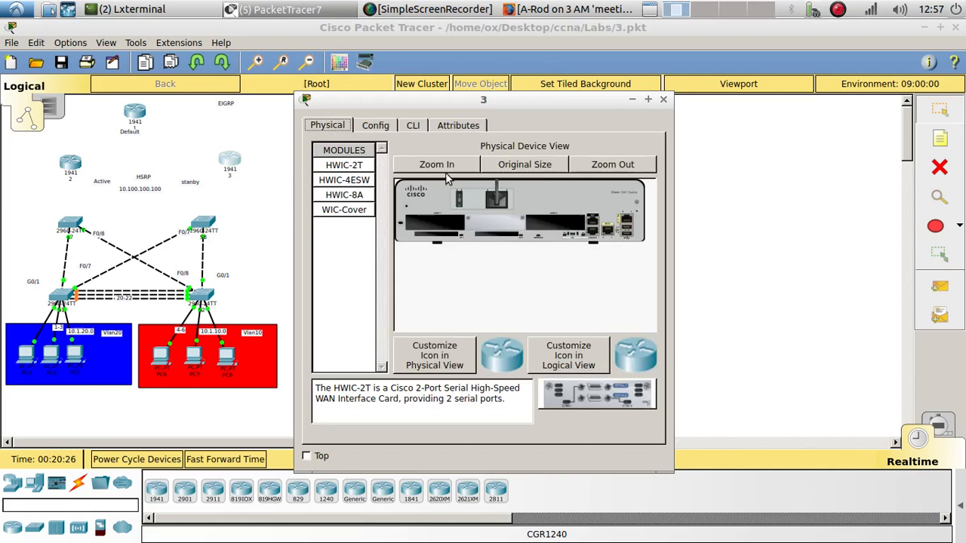
Open router 3's command line in an enlarged window and enter global configuration mode with enable and configure terminal.
left_click(414, 126)
key("Return")
key("Return")
key("Return")
type("en")
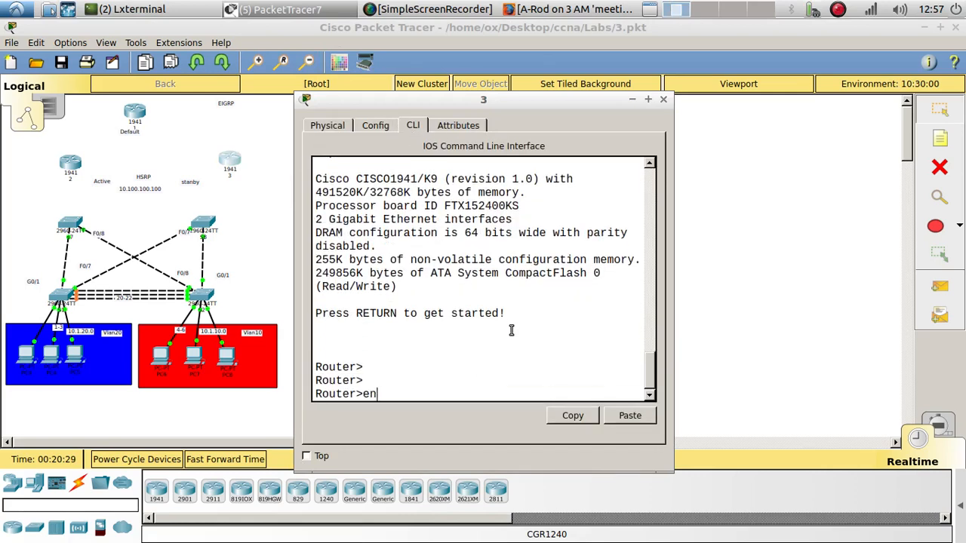
key("Tab")
type("q")
key("Return")
type("confi")
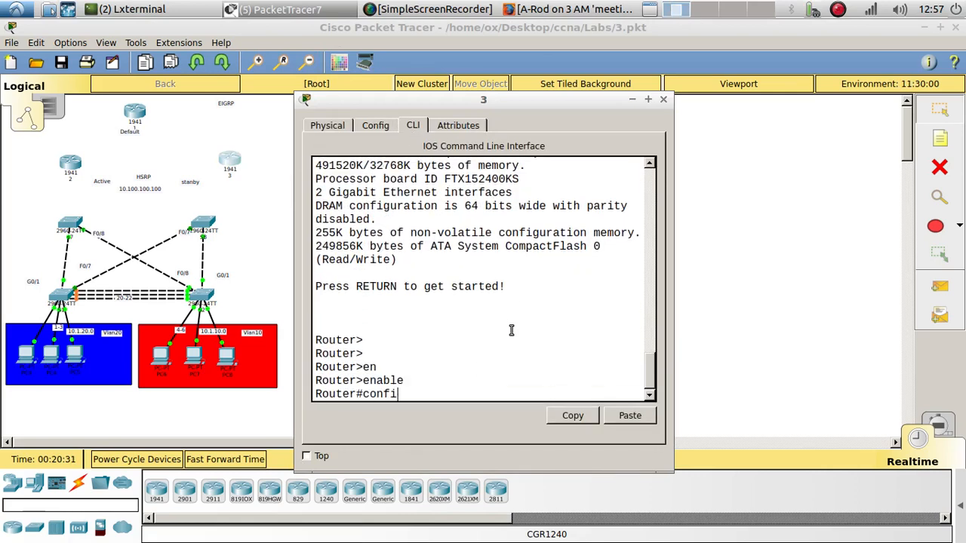
key("Tab")
type("t")
key("Tab")
key("Return")
key("Return")
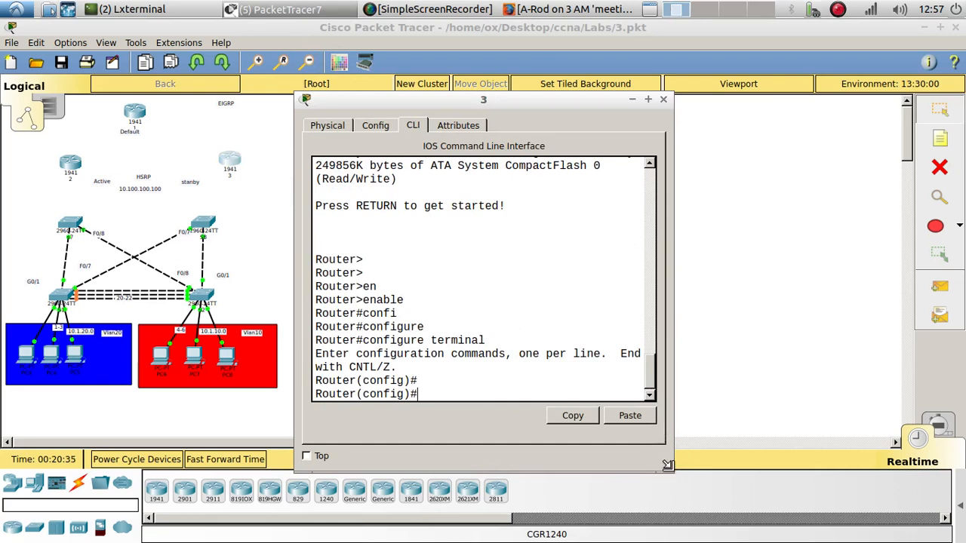
left_click_drag(676, 477, 922, 536)
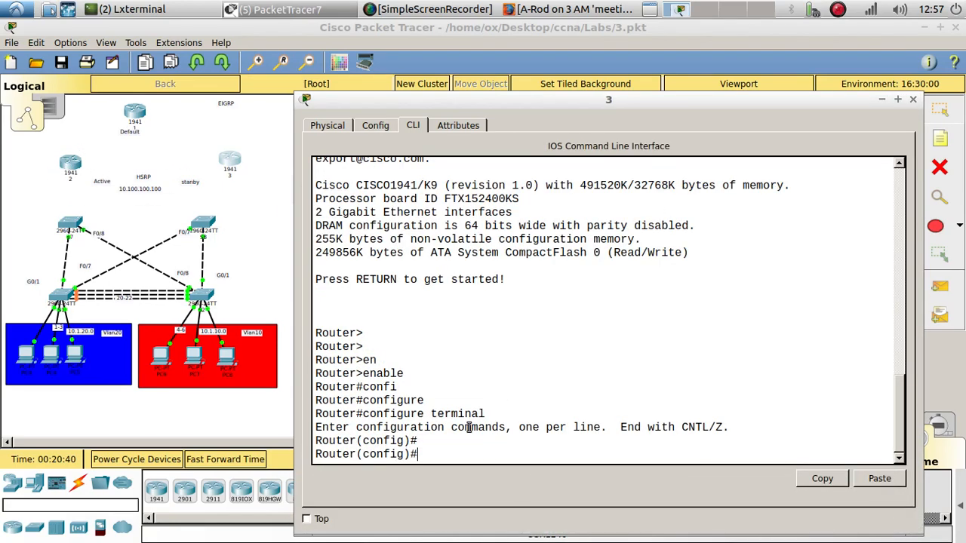
Enable interface g0/1 on router 3 with no shutdown.
type("int g0/1")
key("Return")
key("Return")
type("no shu")
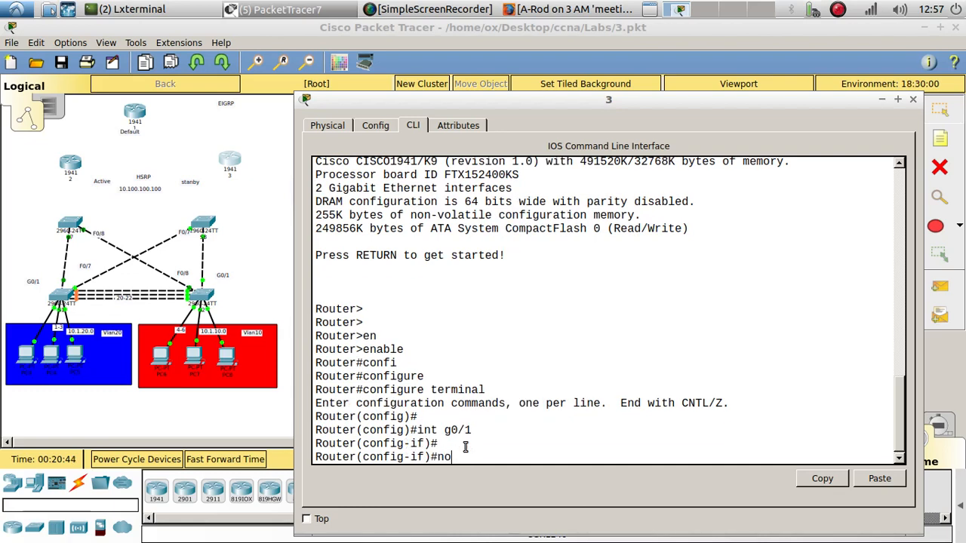
key("Tab")
key("Return")
Create subinterface g0/1.10 on router 3 and set its encapsulation to dot1Q 10.
key("Up")
key("Up")
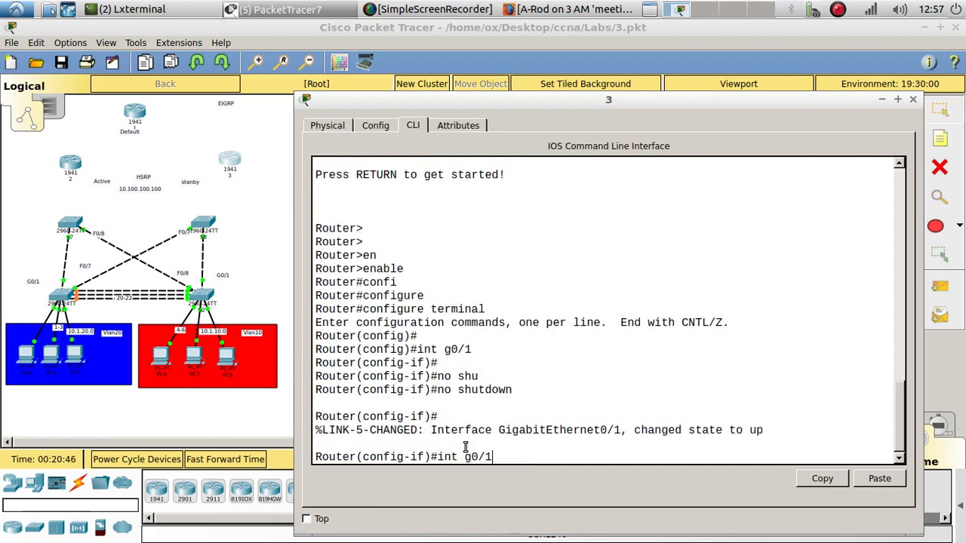
type(".10")
key("Return")
key("Return")
key("Return")
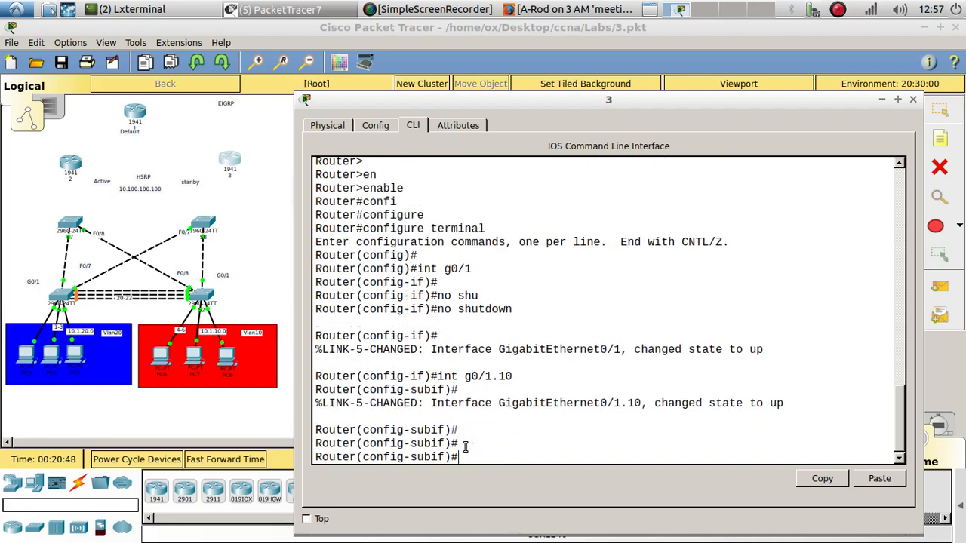
type("en")
key("Tab")
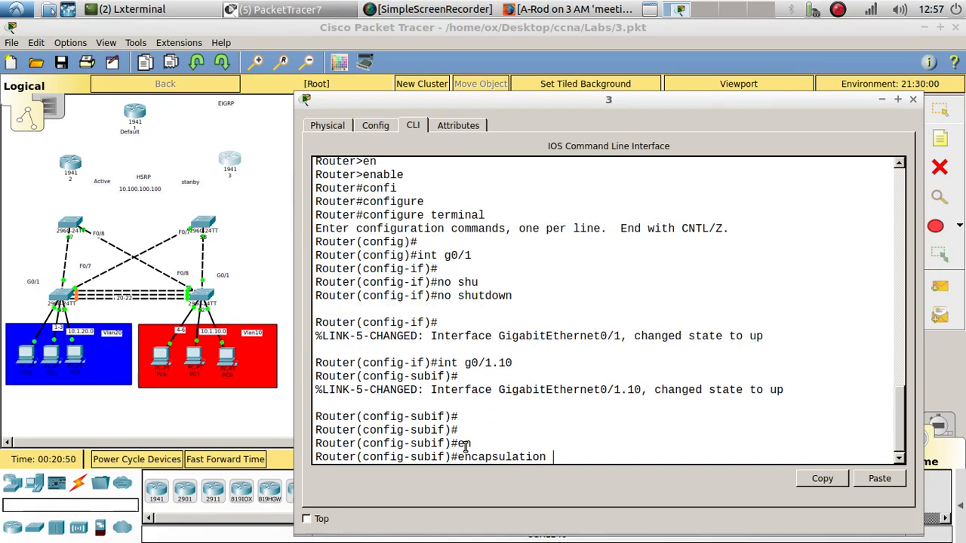
type("do")
key("Tab")
type("10")
key("Return")
key("Return")
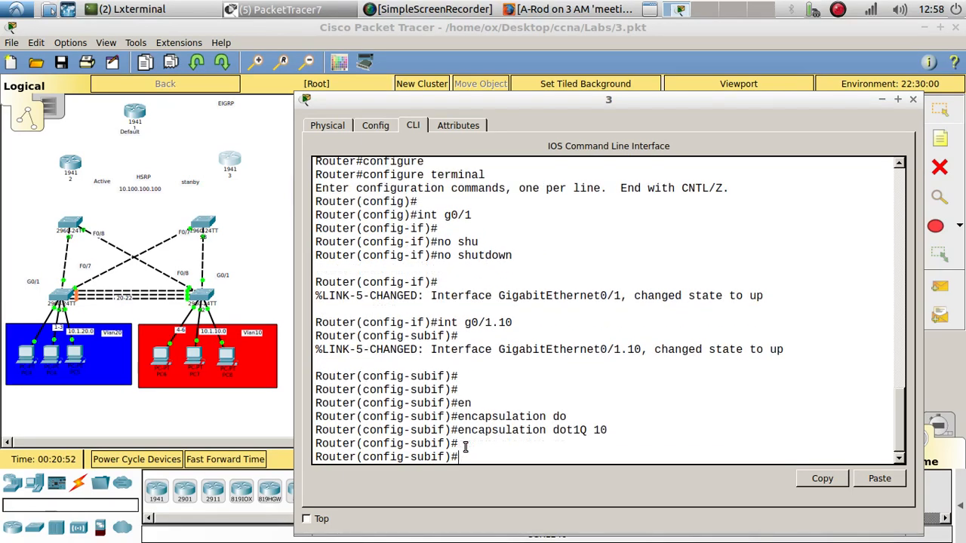
Assign the address 10.1.10.1 with mask 255.255.255.0 to router 3's subinterface g0/1.10.
type("ni add")
key("Tab")
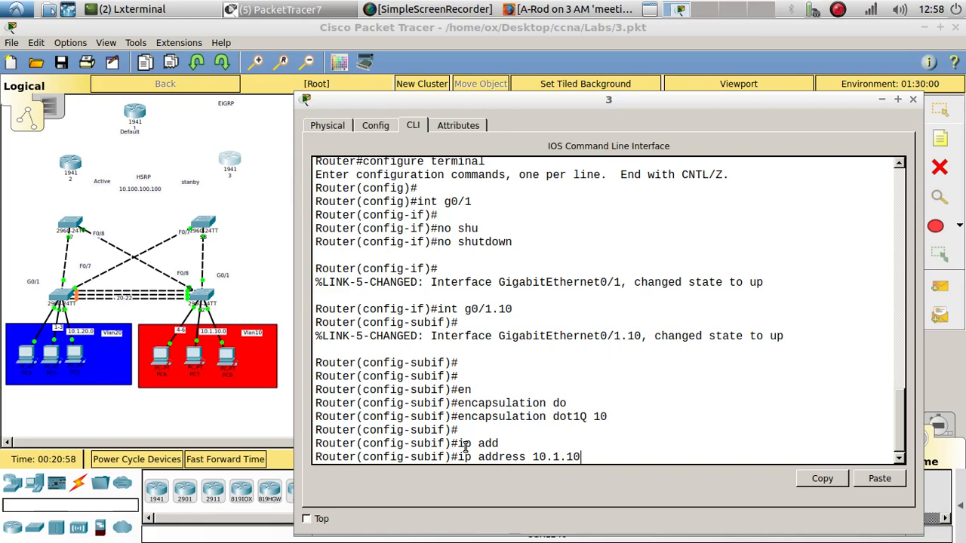
type("10.1.10.1 255.255.")
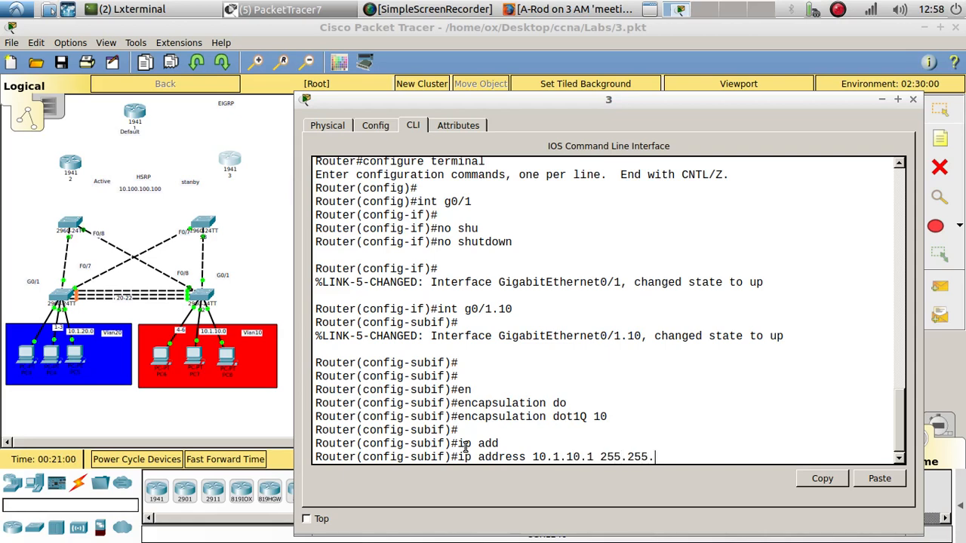
type("255.0")
key("Return")
key("Return")
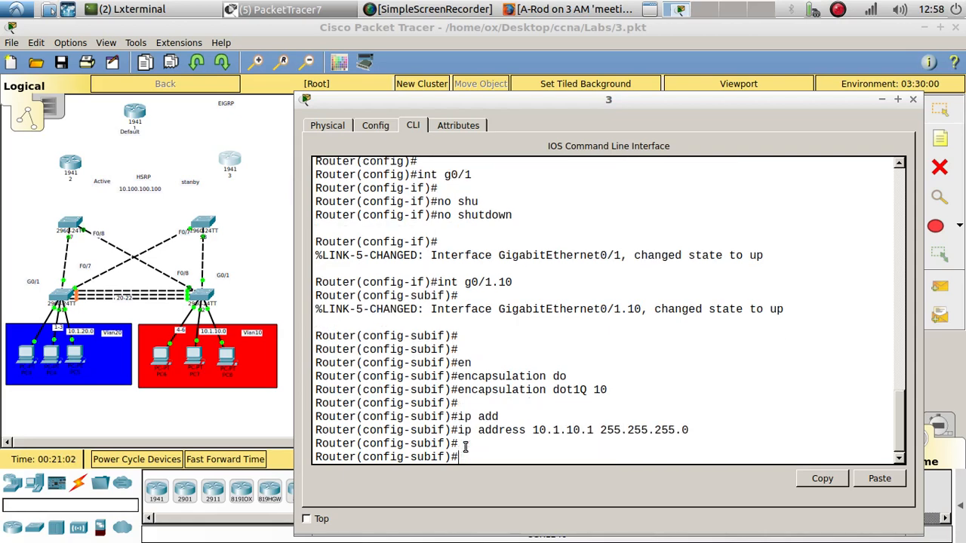
Enable router 3's subinterface g0/1.10 with no shutdown.
type("no shu")
key("Tab")
key("Return")
key("Return")
key("Return")
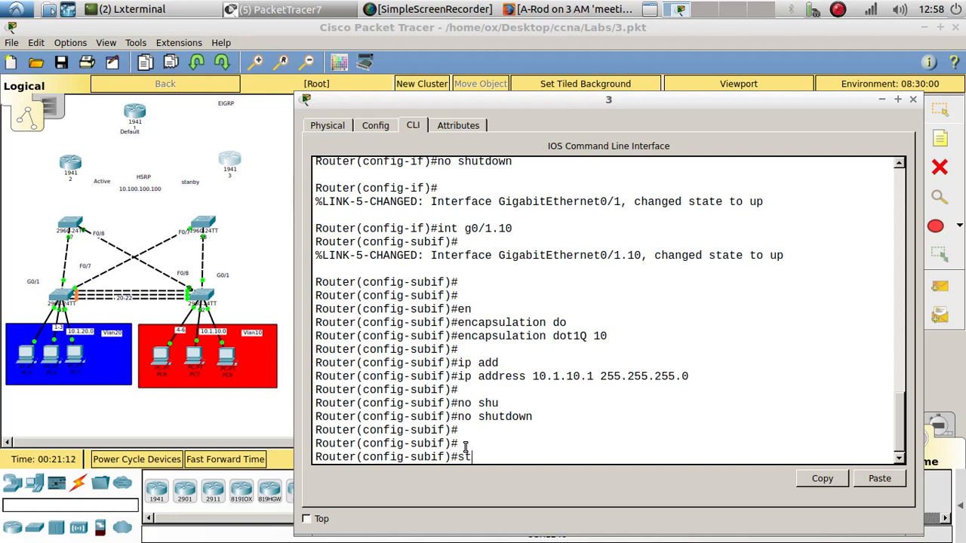
Set the HSRP group 2 virtual address on router 3's g0/1.10 with standby 2 ip 10.100.100.200.
type("st")
key("Tab")
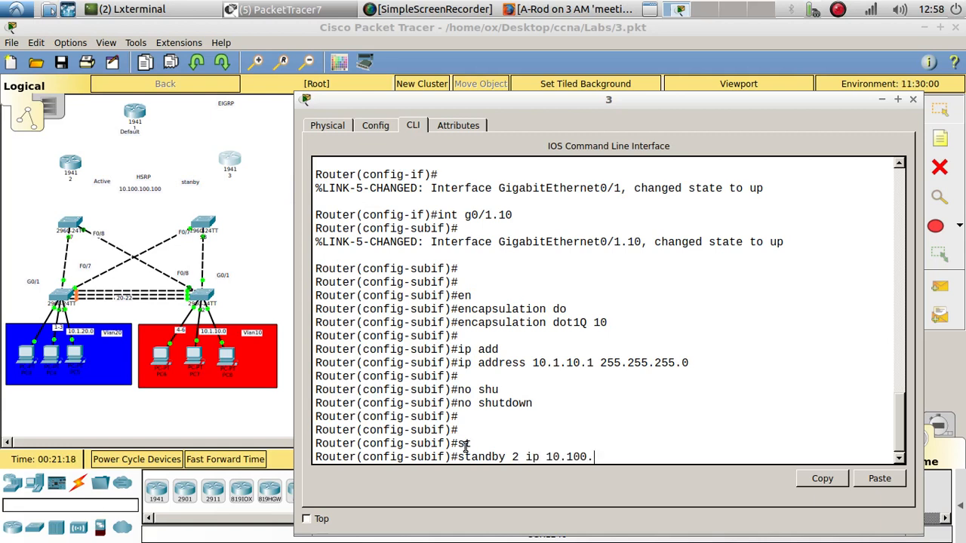
type(".200")
key("Return")
key("Return")
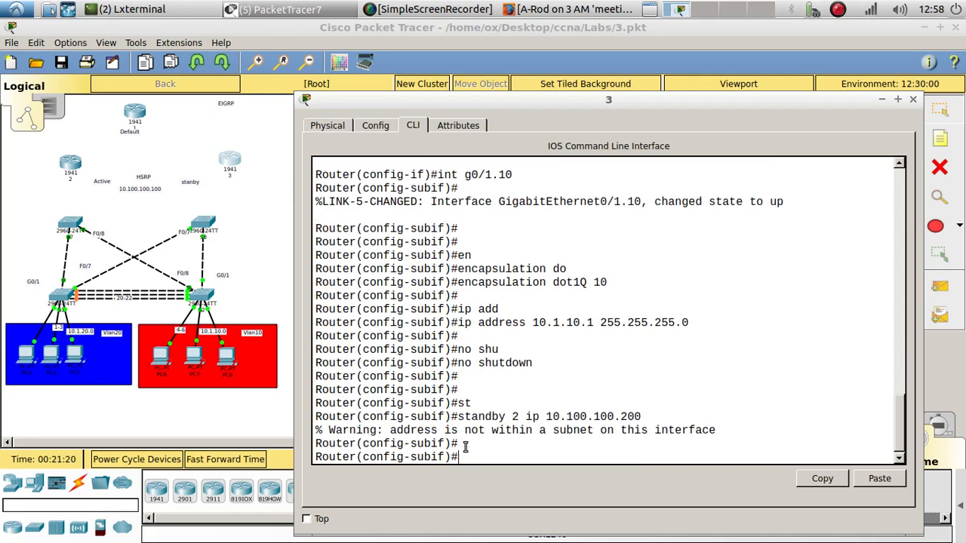
Set the HSRP group 2 priority on g0/1.10 to 115 with the standby 2 priority command.
type("stan")
key("Tab")
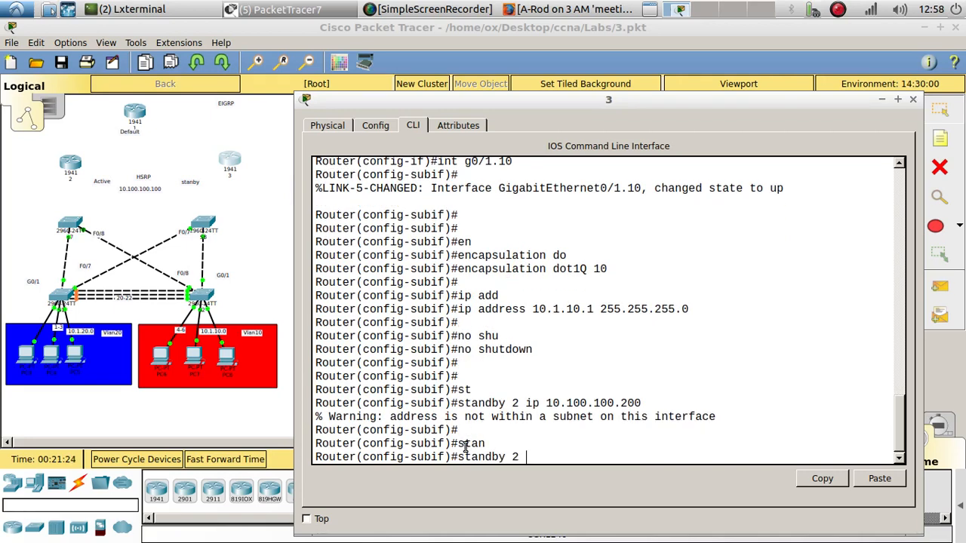
type("2 pri")
key("Tab")
type("115")
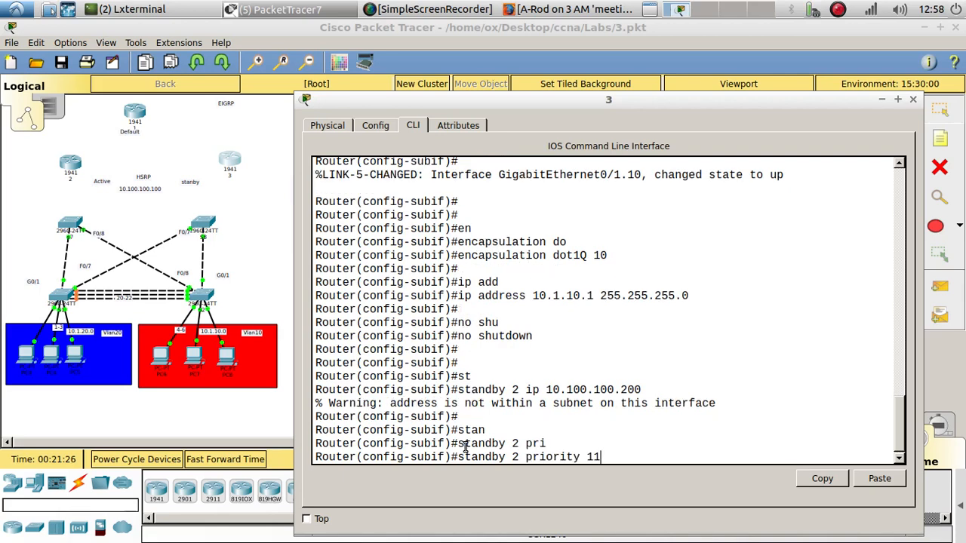
key("Return")
key("Return")
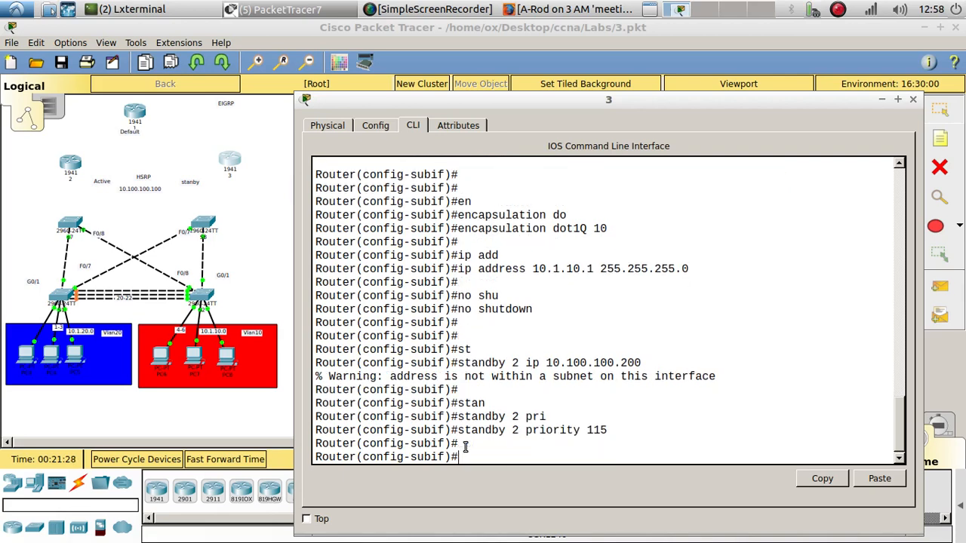
Enable HSRP preemption on g0/1.10 with the command standby preempt.
type("stan")
key("Tab")
type("pre")
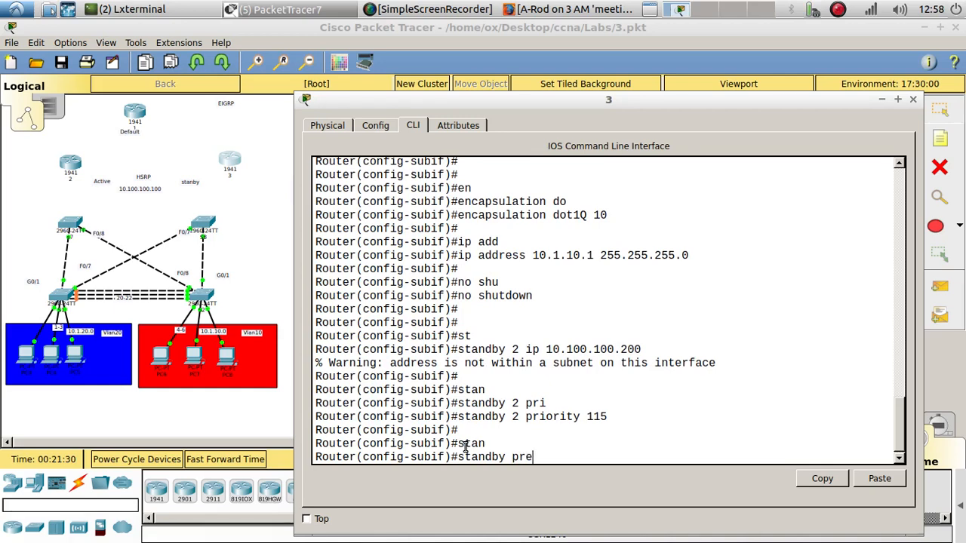
key("Tab")
key("Return")
key("Return")
key("Return")
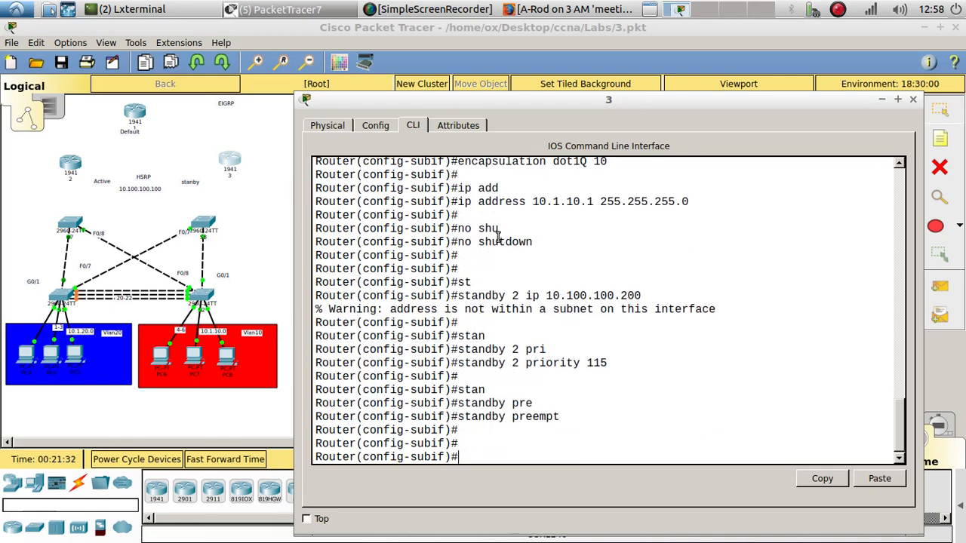
Create subinterface g0/1.20 on router 3 by reusing the earlier interface command.
key("Up")
key("Up")
key("Up")
key("Up")
key("Up")
key("Up")
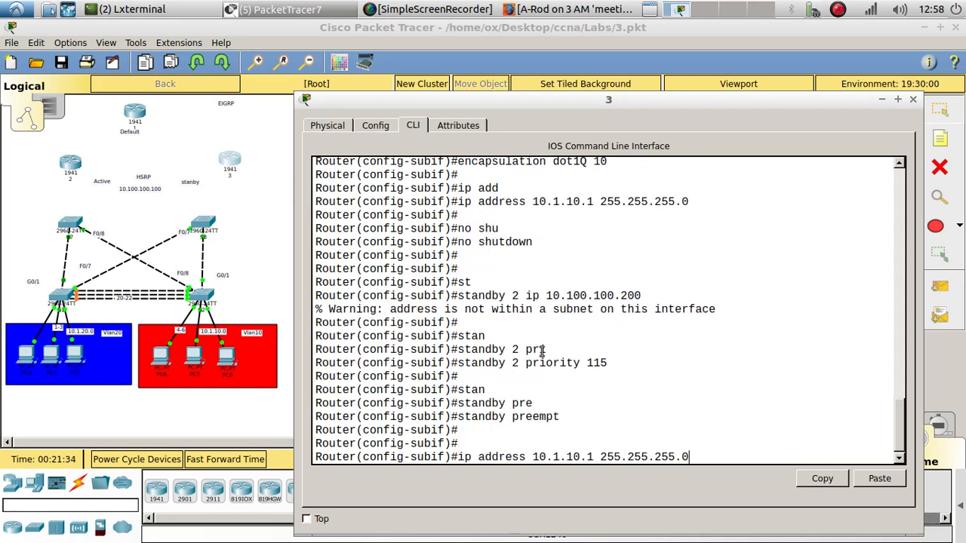
key("Up")
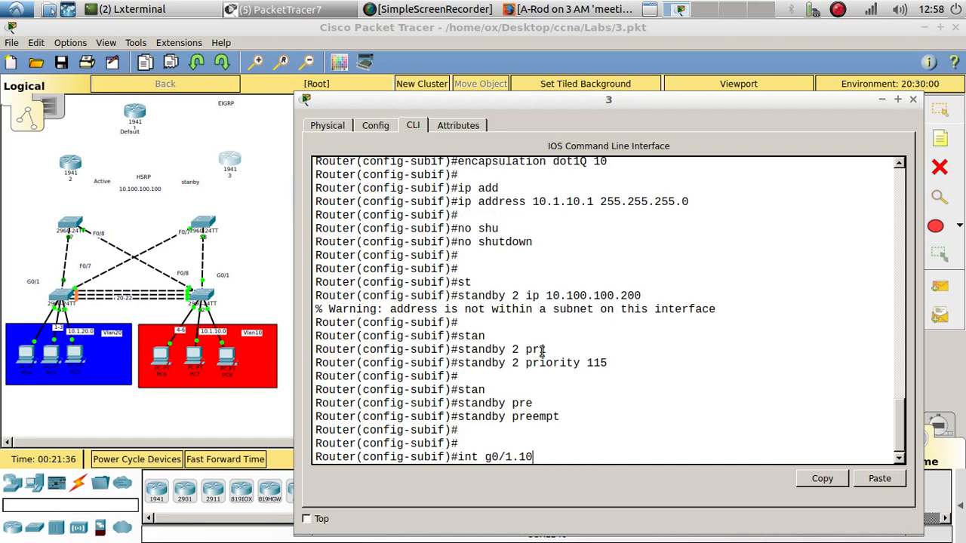
type("20")
key("Return")
Try to assign the address 10.1.20.1 with mask 255.255.255.0 to subinterface g0/1.20 before setting its encapsulation.
key("Up")
key("Up")
key("Up")
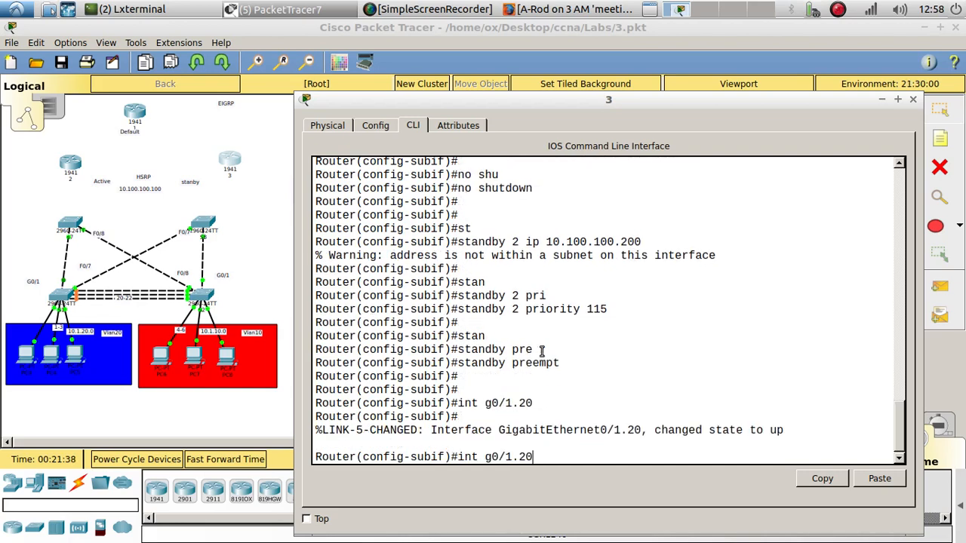
key("Up")
key("Up")
key("Up")
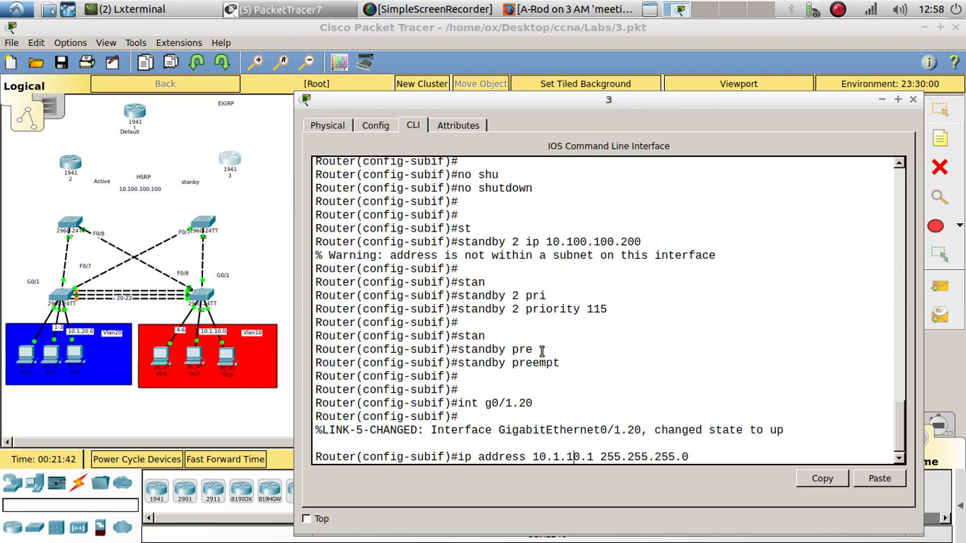
key("BackSpace")
type("2")
key("Return")
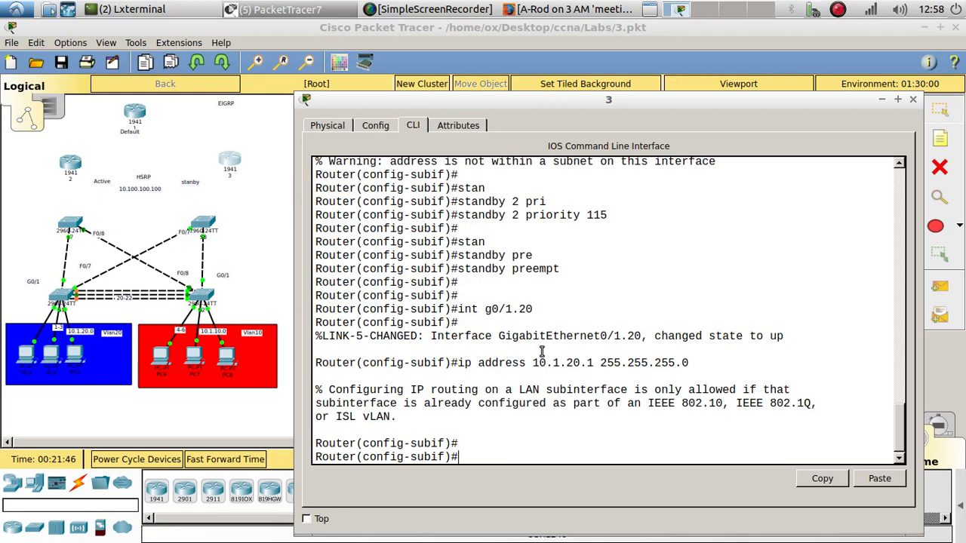
Set the encapsulation of subinterface g0/1.20 to dot1Q 20, adapting the earlier encapsulation command.
key("Up")
key("Up")
key("Up")
key("Up")
key("Up")
key("Up")
key("Up")
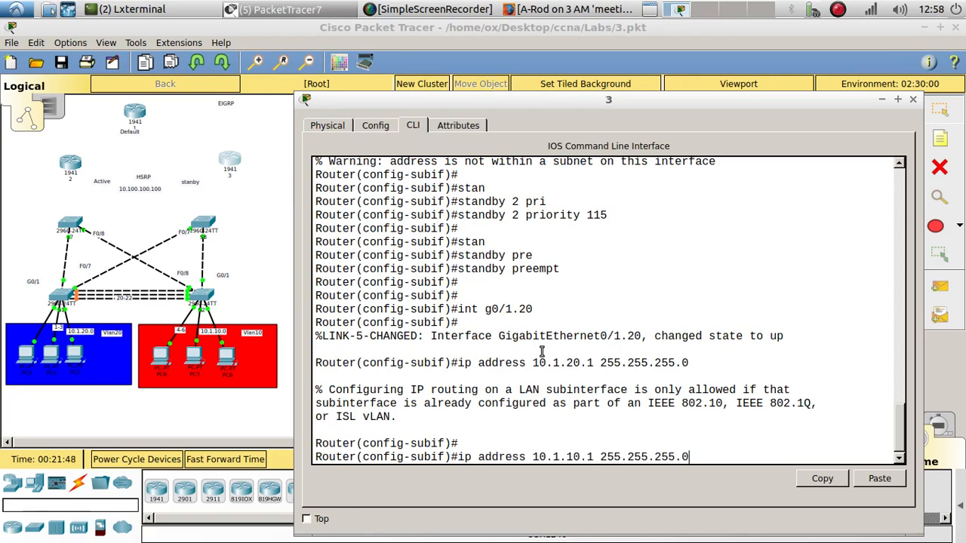
key("Up")
key("BackSpace")
key("BackSpace")
type("20")
key("Return")
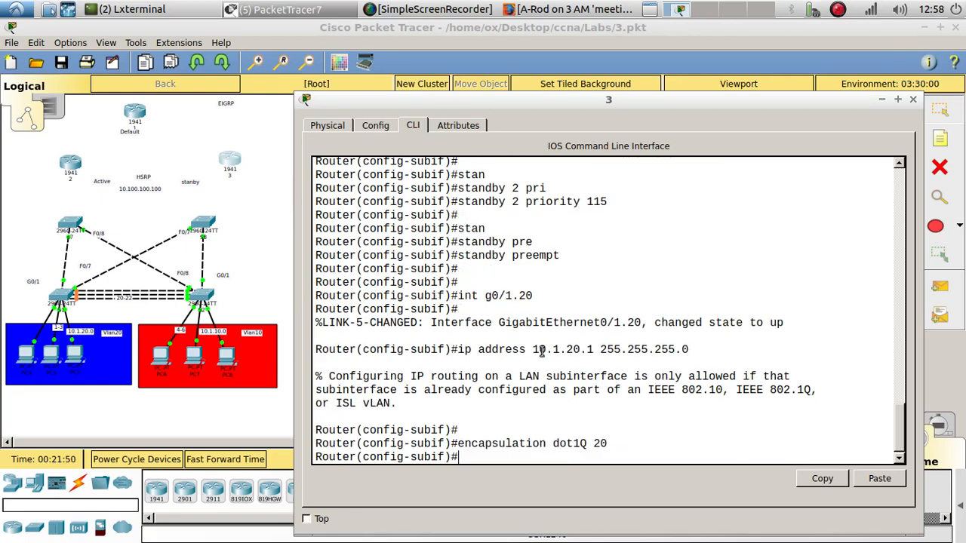
Assign the address 10.1.20.1 with mask 255.255.255.0 to the VLAN 20 subinterface g0/1.20.
key("Up")
key("Up")
key("Up")
key("Down")
key("Return")
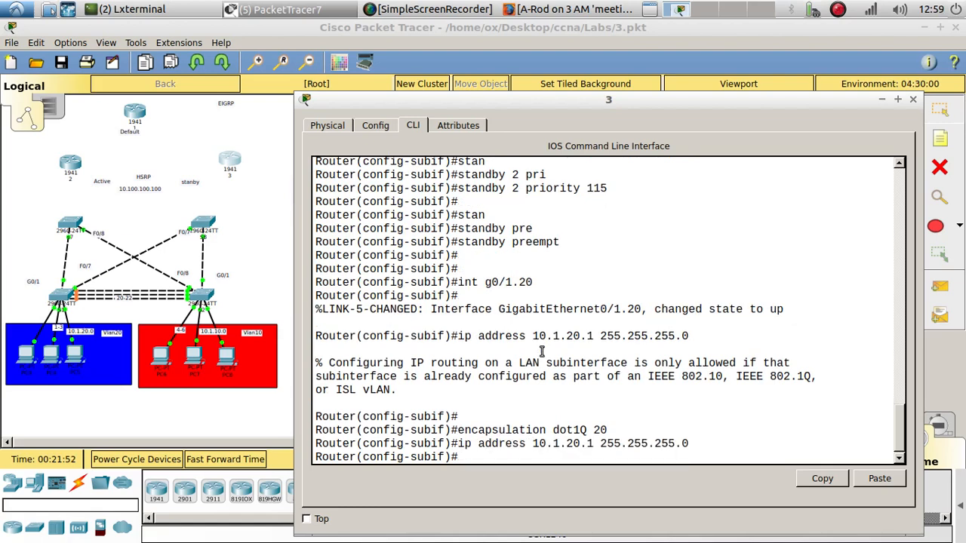
Set the HSRP group 1 virtual address on g0/1.20 with standby 1 ip 10.100.100.100, adapting the group 2 command.
key("Up")
key("Up")
key("Up")
key("Up")
key("Up")
key("Up")
key("Up")
key("Up")
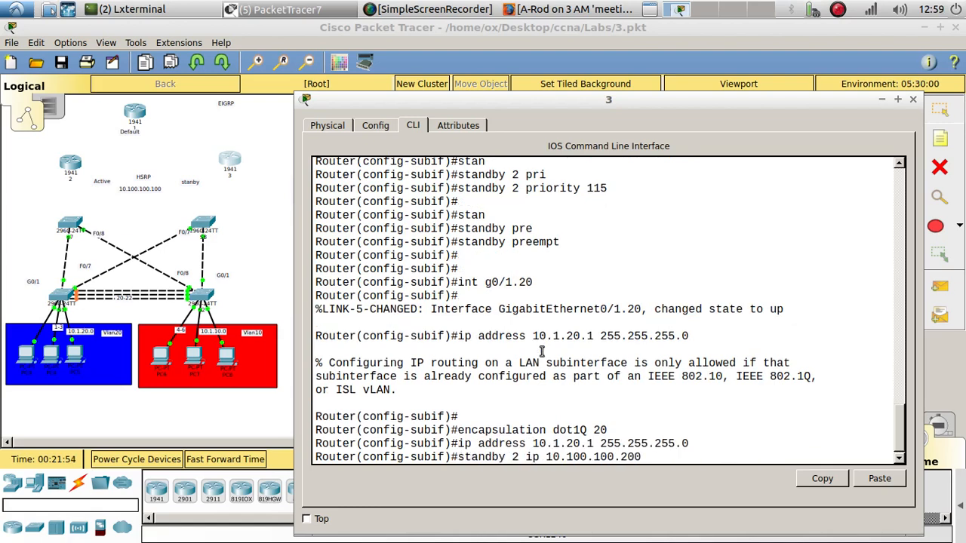
key("Down")
type("10")
key("Left")
key("Left")
key("Left")
key("Left")
key("Left")
key("Left")
key("Left")
key("Left")
key("Left")
key("Left")
key("Left")
key("Left")
key("Left")
key("Left")
key("Left")
key("Left")
key("Left")
key("Left")
key("BackSpace")
type("1")
key("Return")
key("Return")
key("Return")
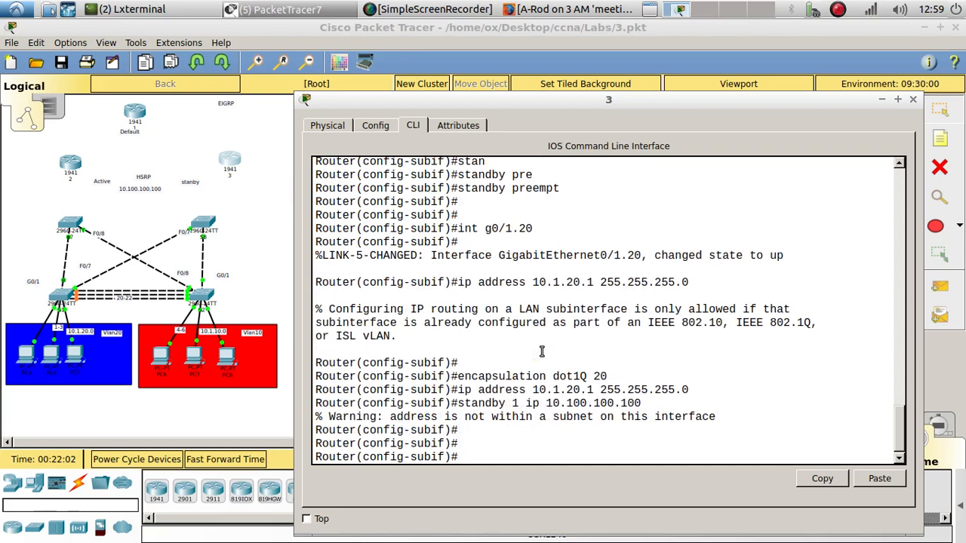
Leave configuration mode with end, save router 3's configuration with copy run start, and save the lab file 3.pkt.
left_click_drag(643, 403, 456, 403)
left_click(554, 391)
type("end")
key("Return")
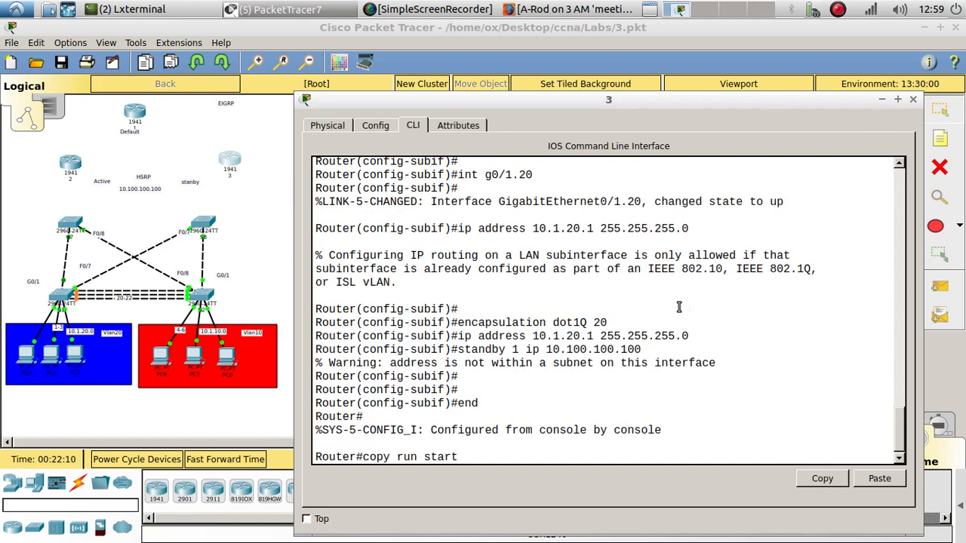
key("Return")
key("Return")
key("Return")
key("Return")
key("Return")
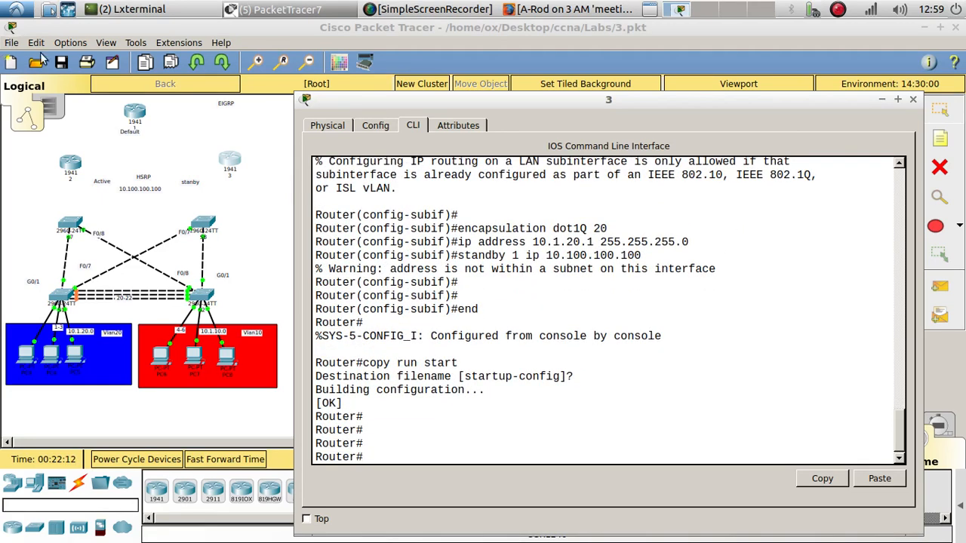
left_click(65, 63)
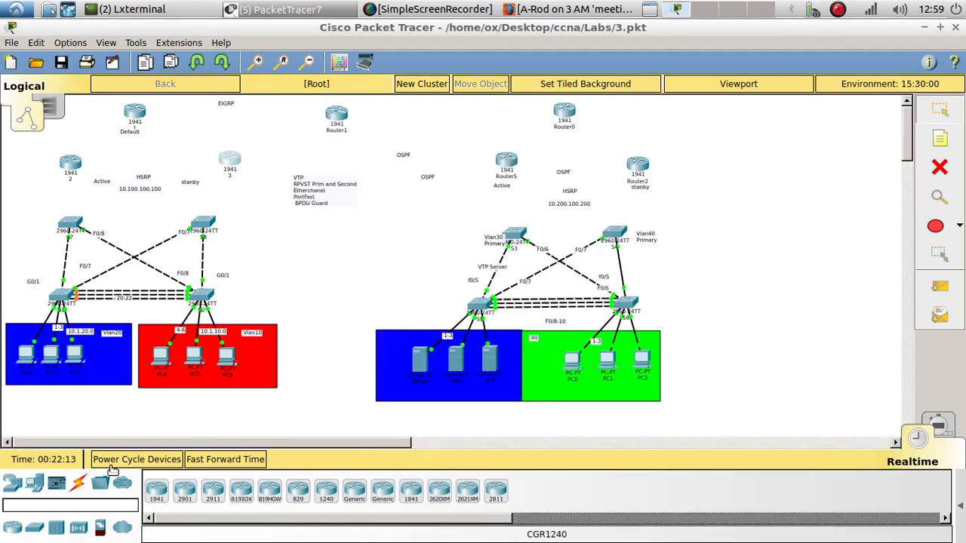
Connect GigabitEthernet0/1 of switch S7 to router 2 with a copper straight-through cable.
left_click(77, 482)
left_click(212, 501)
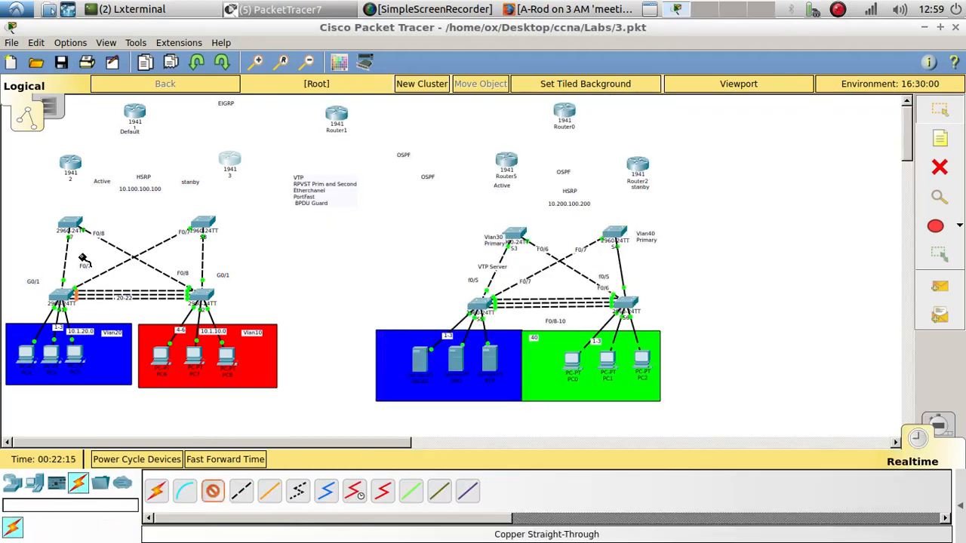
left_click(71, 226)
left_click(115, 403)
left_click(70, 165)
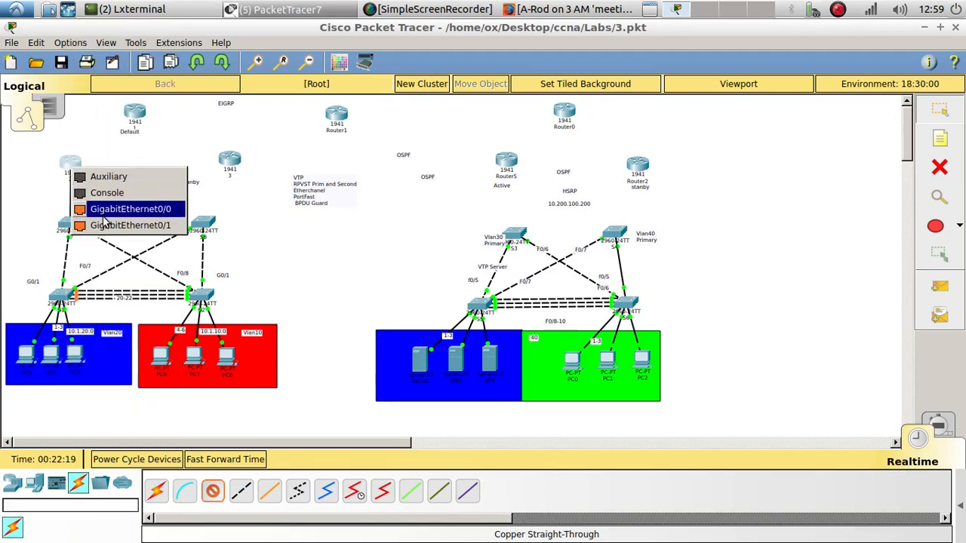
left_click(113, 209)
Connect GigabitEthernet0/1 of switch S8 to GigabitEthernet0/1 of router 3 with a copper straight-through cable.
left_click(227, 500)
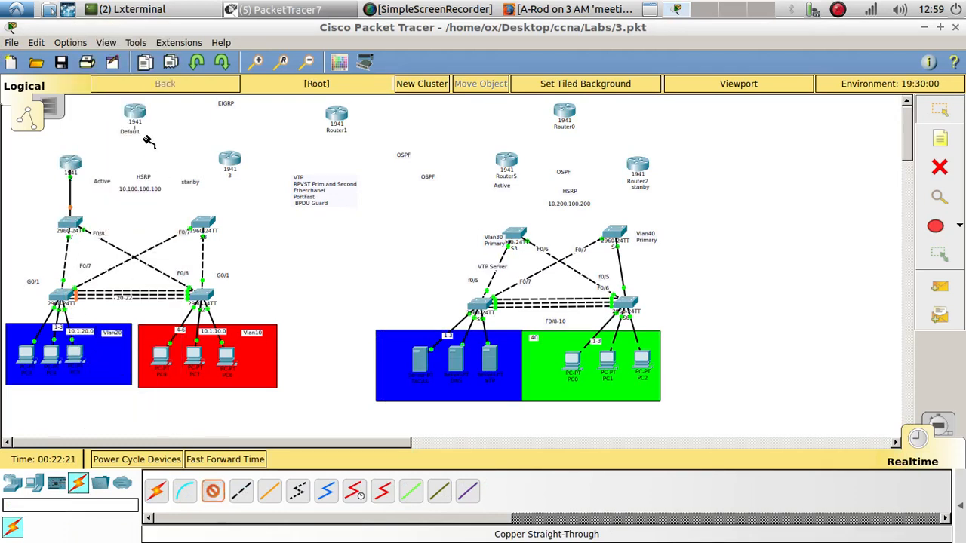
left_click(203, 225)
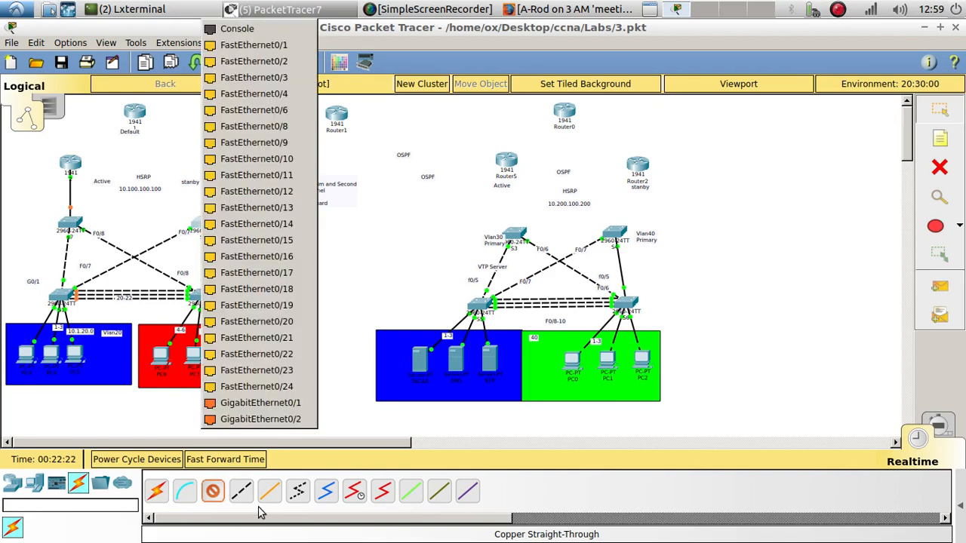
left_click(260, 402)
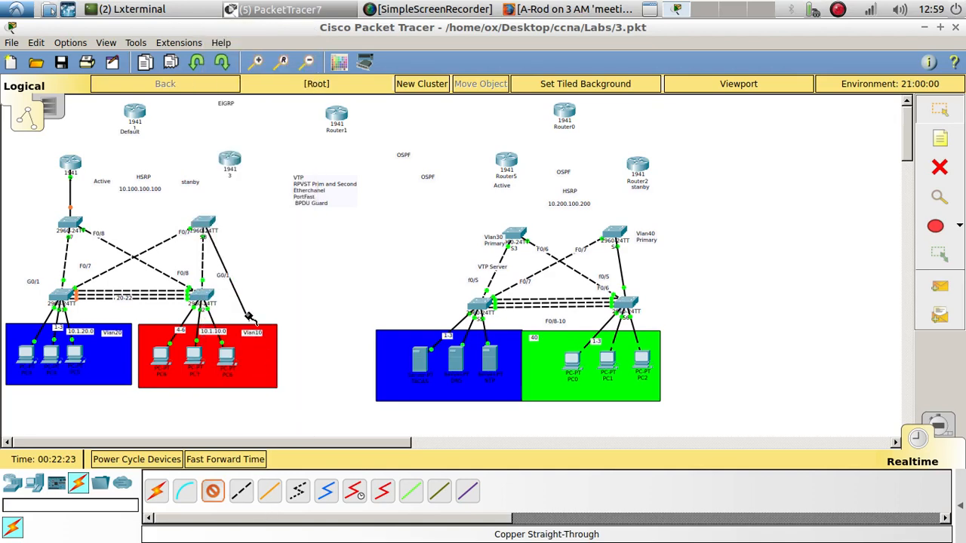
left_click(229, 158)
left_click(249, 215)
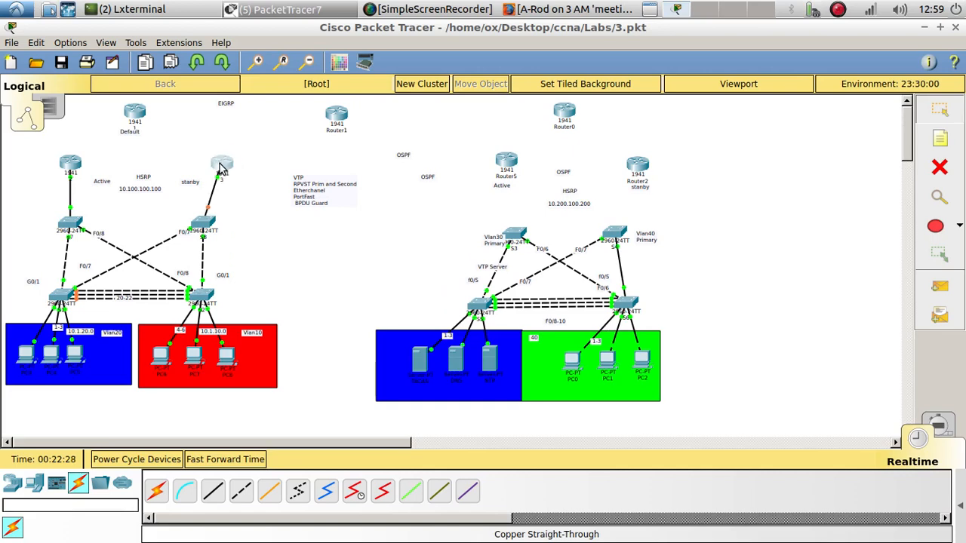
Open switch S7's command line and leave configuration mode with end.
left_click(190, 236)
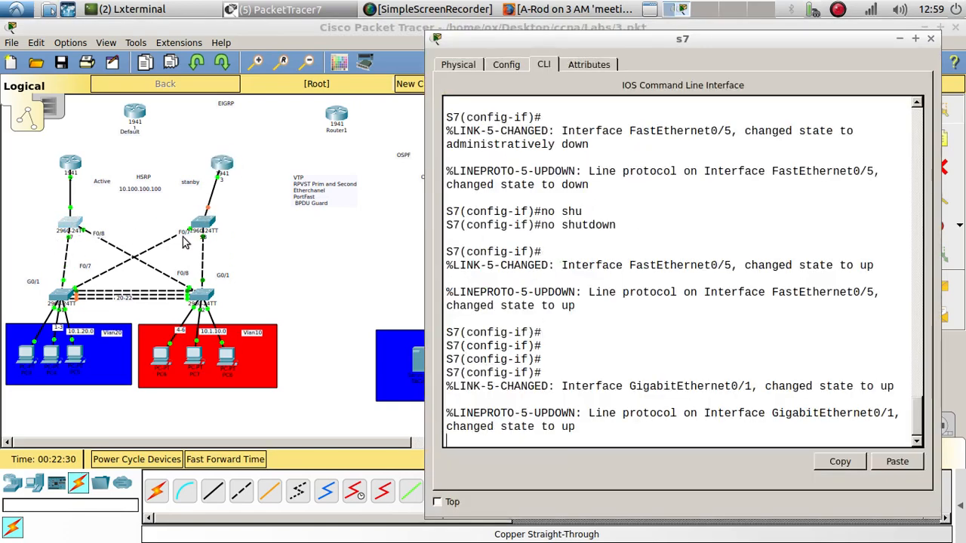
key("Return")
key("Return")
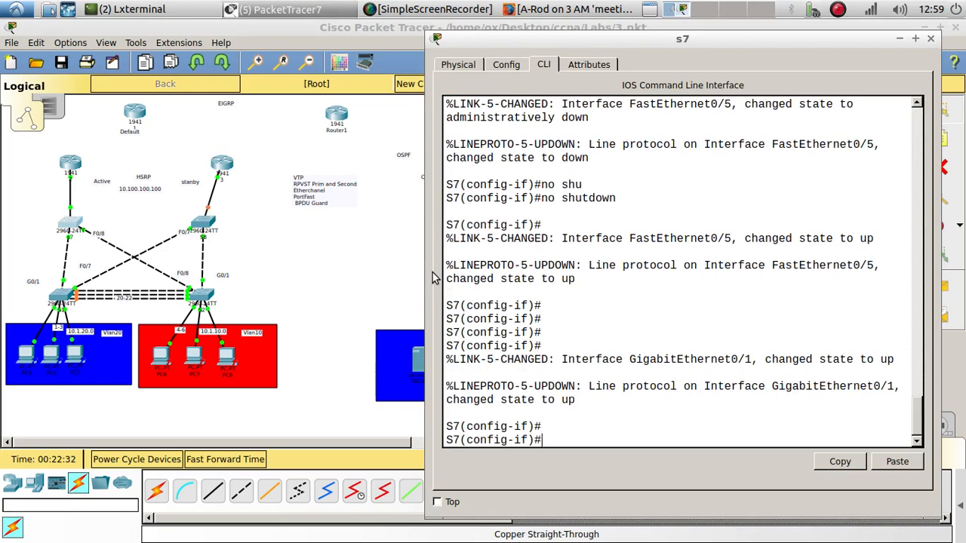
type("end")
key("Return")
Display S7's configuration with show run and examine the trunk settings of GigabitEthernet0/1.
type("show ")
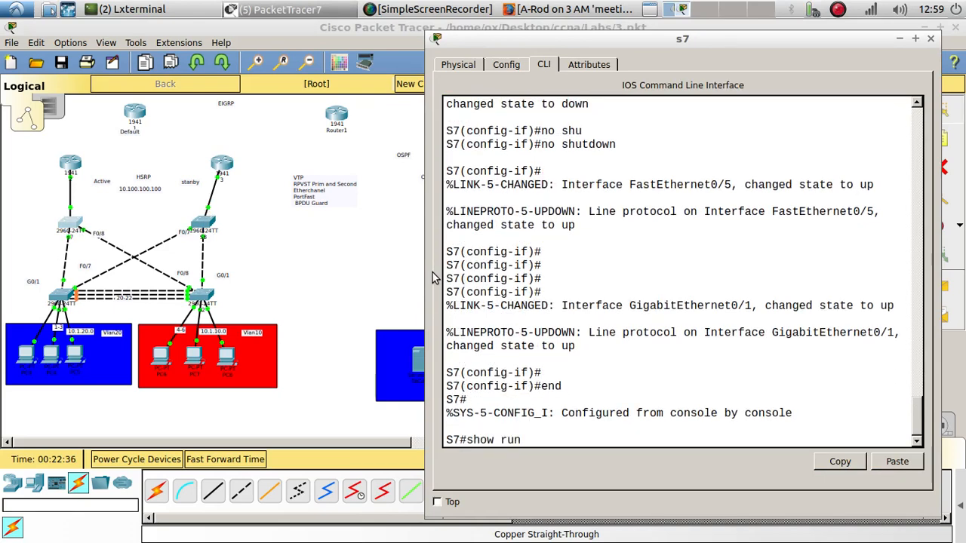
type("run")
key("Return")
key("Return")
key("Return")
key("Return")
key("Return")
key("Return")
key("Return")
key("Return")
key("Return")
key("Return")
key("Return")
key("Return")
key("Return")
key("Return")
key("Return")
key("Return")
key("Return")
key("Return")
key("Return")
key("Return")
key("Return")
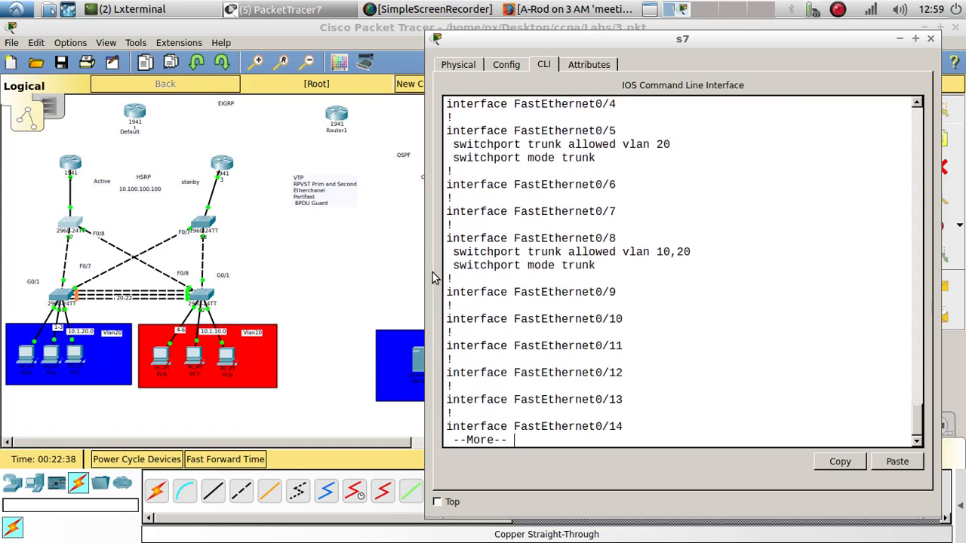
key("Return")
key("Return")
key("Return")
key("Return")
key("Return")
key("Return")
key("Return")
key("Return")
key("Return")
key("Return")
key("Return")
key("Return")
key("Return")
key("Return")
key("Return")
key("Return")
key("Return")
key("Return")
key("Return")
key("Return")
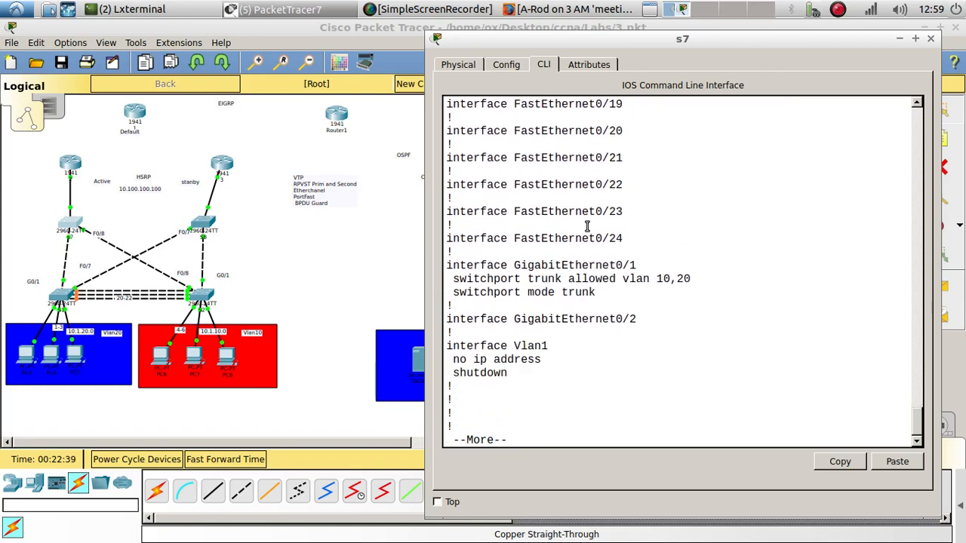
left_click_drag(610, 294, 391, 256)
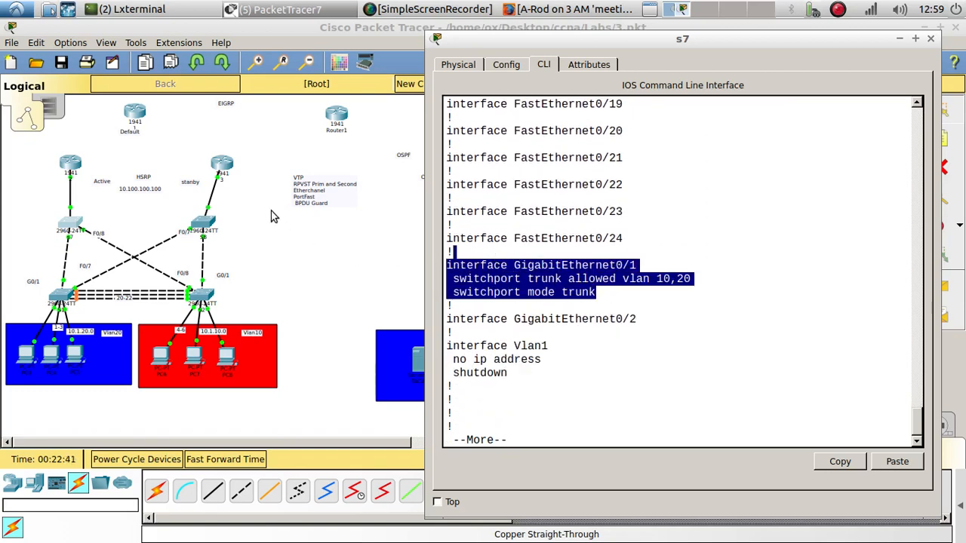
Open switch S8's command line and enter privileged mode with en.
left_click(203, 224)
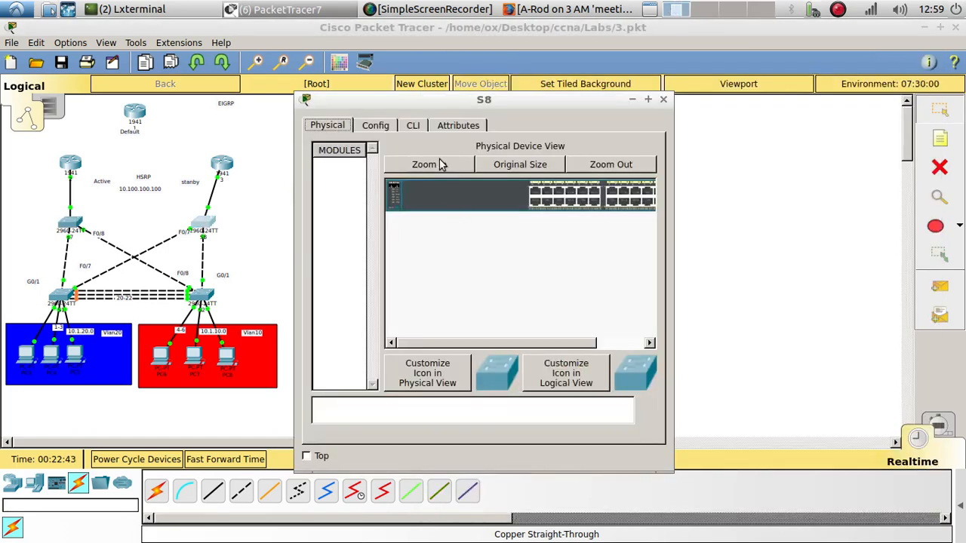
left_click(412, 126)
key("Return")
key("Return")
key("Return")
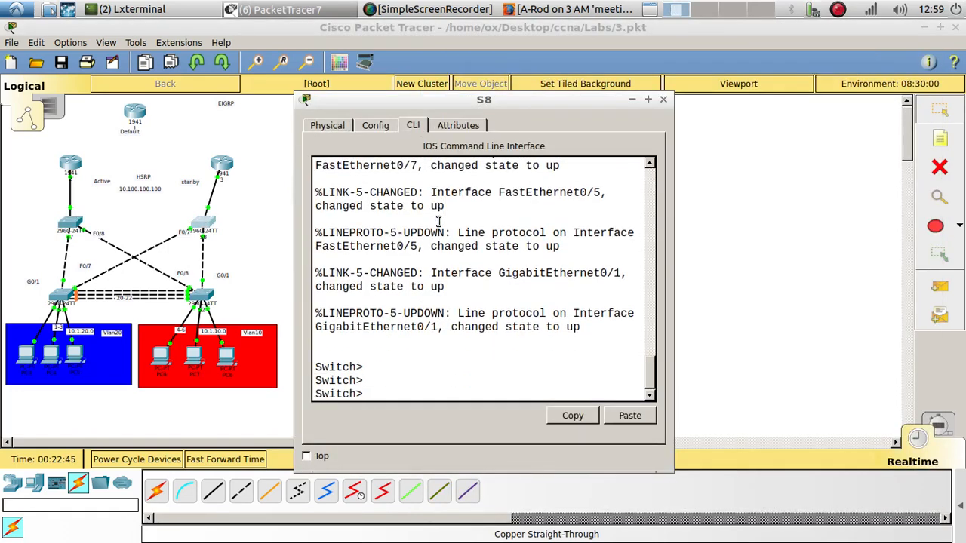
type("en")
key("Return")
key("Return")
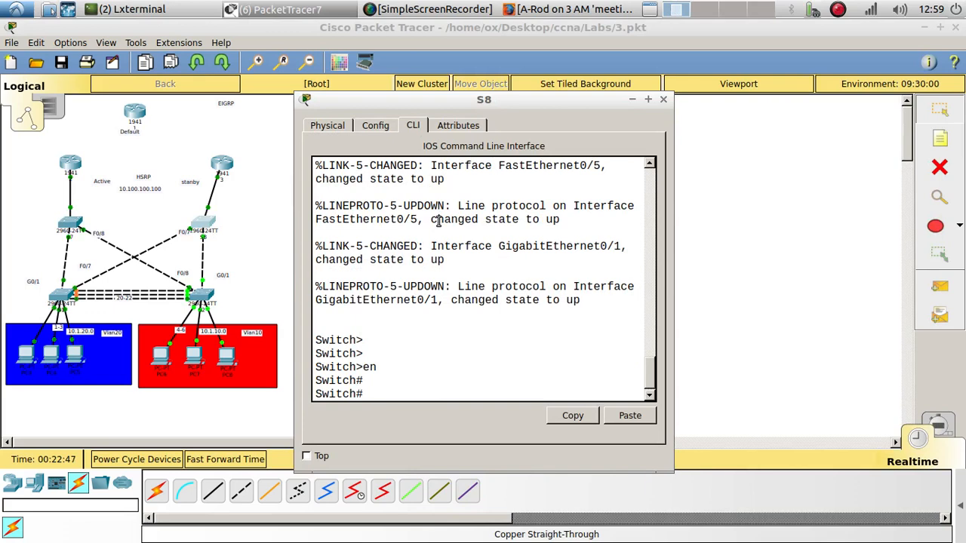
Run show run on S8, examine the trunk mode and allowed VLANs of GigabitEthernet0/1, and close the device window.
type("show run")
key("Return")
key("space")
key("Return")
key("Return")
key("Return")
key("Return")
key("Return")
key("Return")
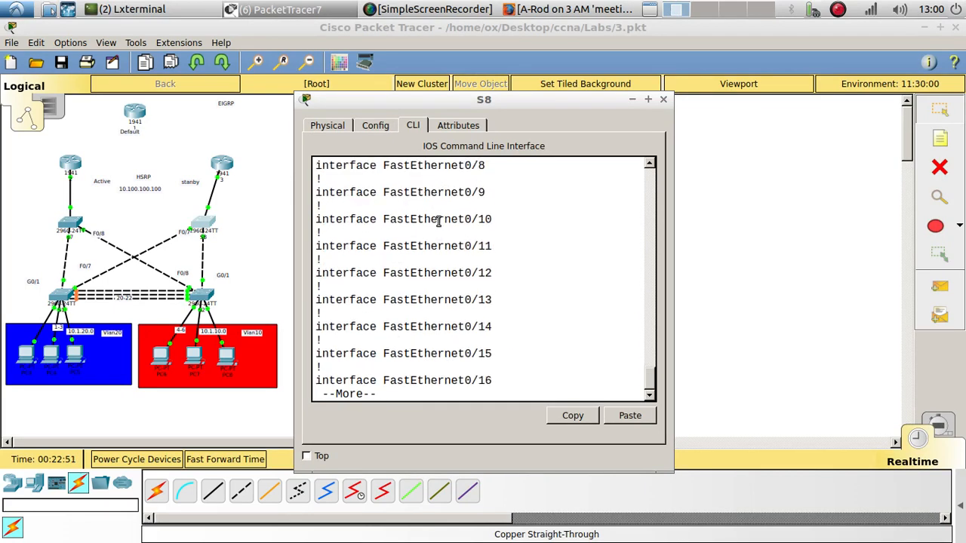
key("Return")
key("Return")
key("Return")
key("Return")
key("Return")
key("Return")
key("Return")
key("Return")
key("Return")
key("Return")
key("Return")
key("Return")
key("Return")
key("Return")
key("Return")
key("Return")
key("Return")
key("Return")
key("Return")
key("Return")
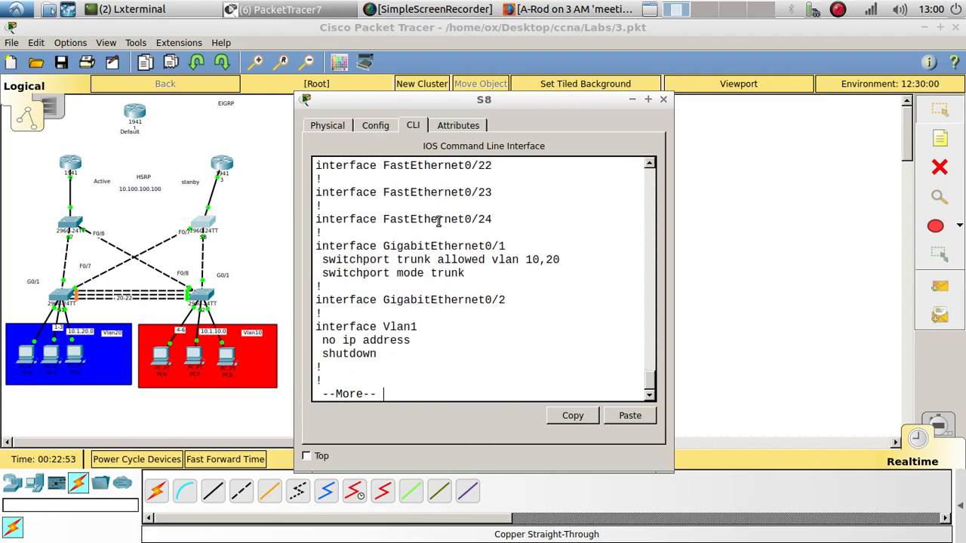
left_click(470, 251)
left_click_drag(486, 258, 579, 258)
left_click(329, 272)
left_click(663, 100)
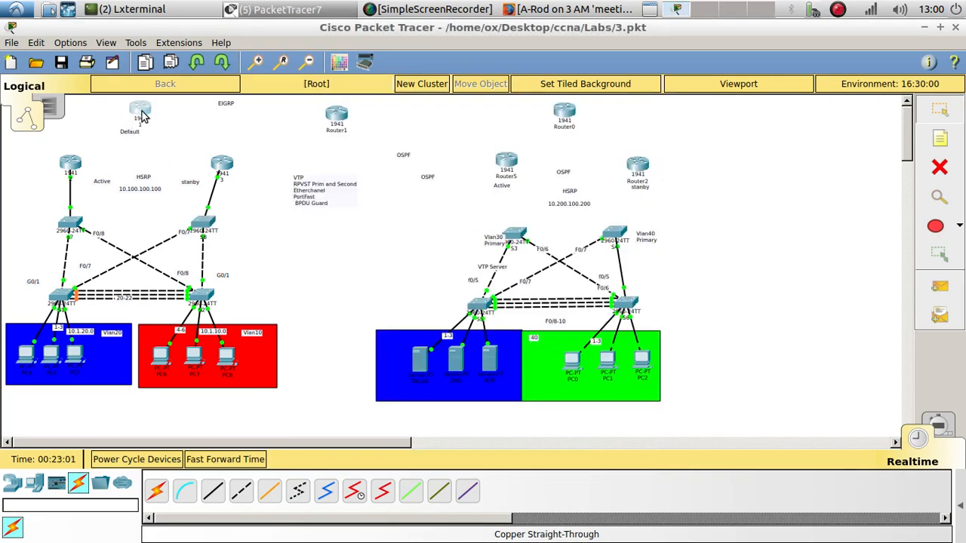
Move the Default label beneath router 1 and the two G0/1 labels beside the router links of S7 and S8.
left_click_drag(134, 131, 151, 131)
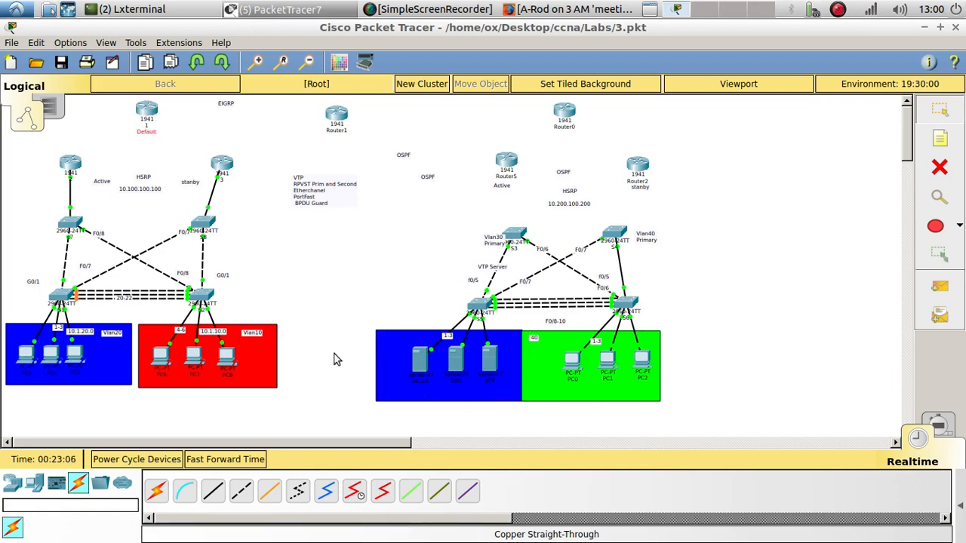
left_click_drag(226, 276, 236, 202)
left_click_drag(33, 283, 77, 136)
Place a copy of the G0/1 label above router 2 and change its text to G0/0.
key("ctrl+v")
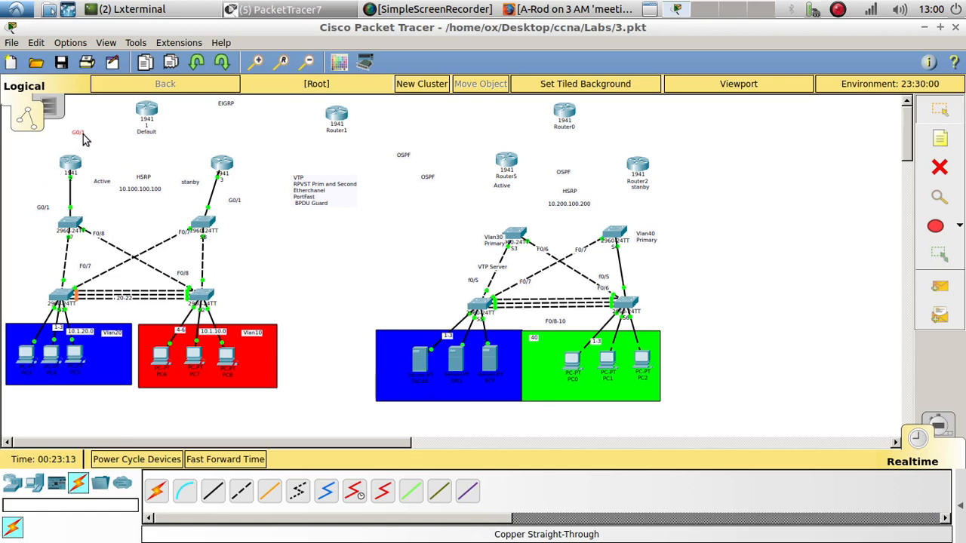
left_click(84, 136)
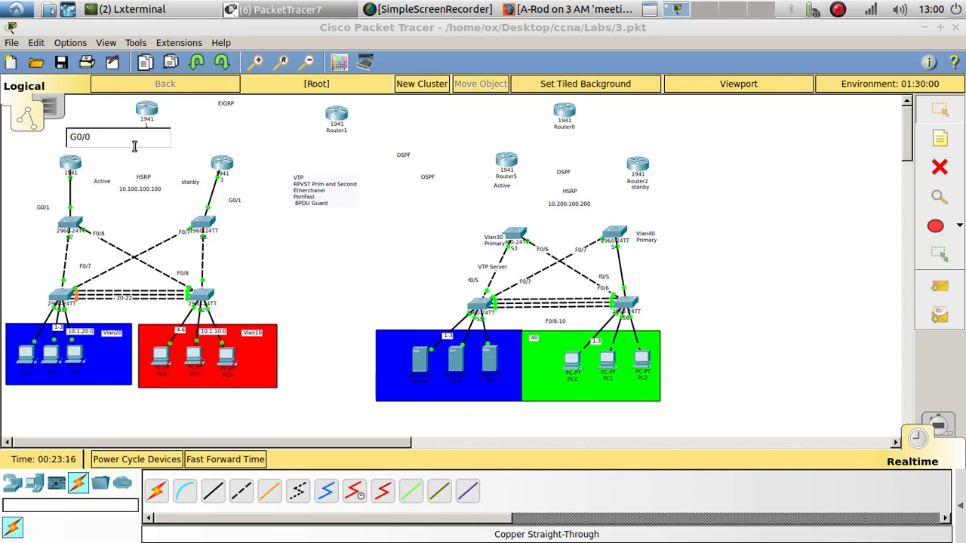
left_click(135, 176)
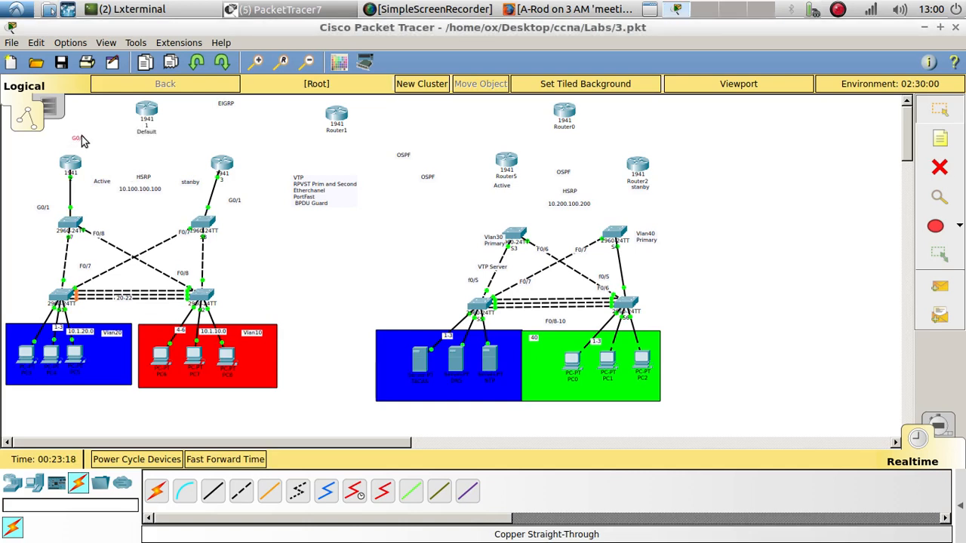
Duplicate the G0/0 label and place the copy above router 3.
key("ctrl+c")
key("ctrl+v")
left_click_drag(79, 114, 226, 141)
double_click(225, 142)
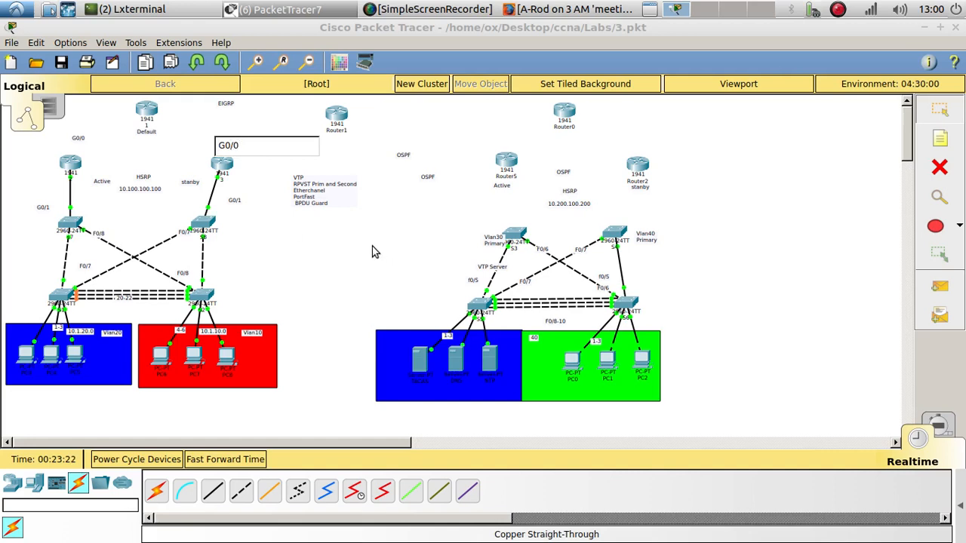
left_click(254, 177)
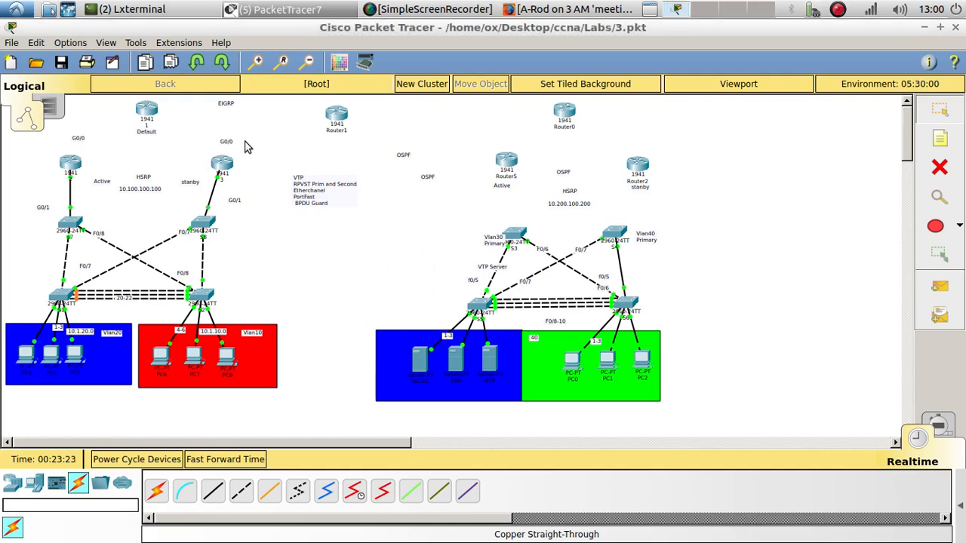
Put another port label beside router 1's Default label and change its text to G0/1.
left_click_drag(228, 144, 168, 139)
double_click(167, 138)
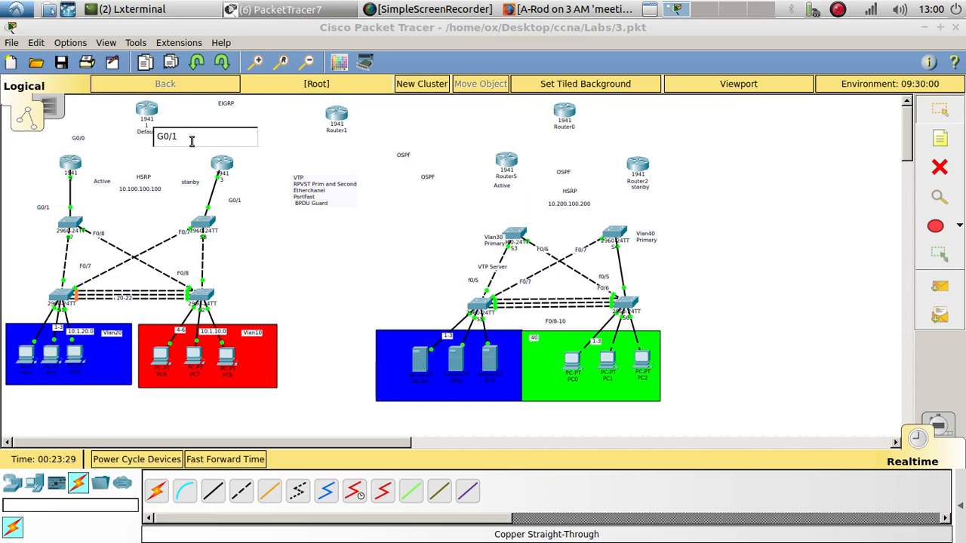
left_click(201, 162)
Open router 1's command line and enter global configuration mode with en and configure terminal.
left_click(146, 114)
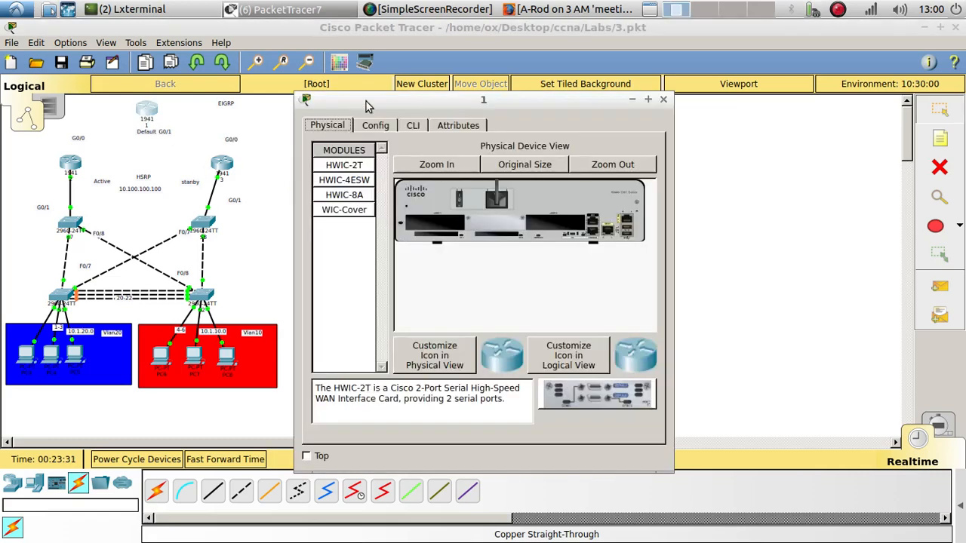
left_click(415, 125)
key("Return")
key("Return")
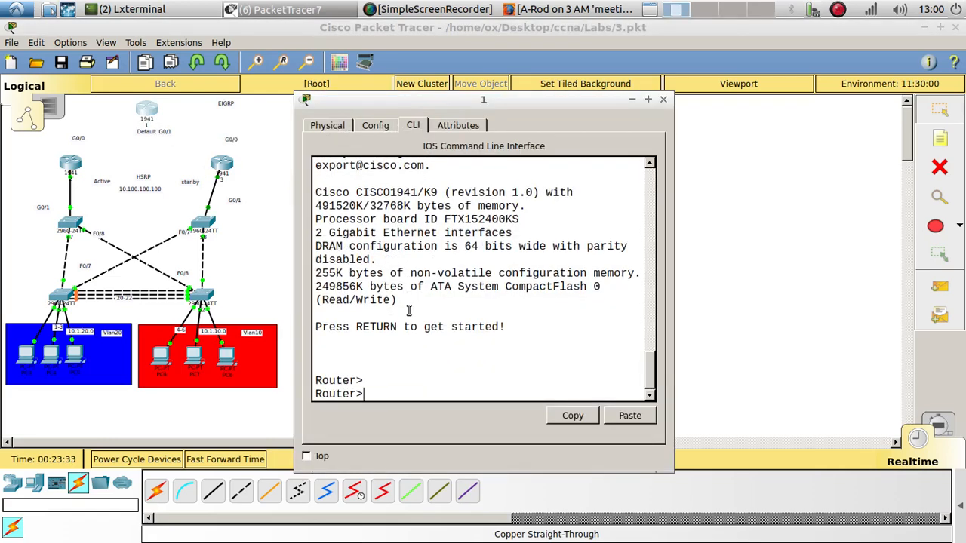
key("Return")
type("en")
key("Return")
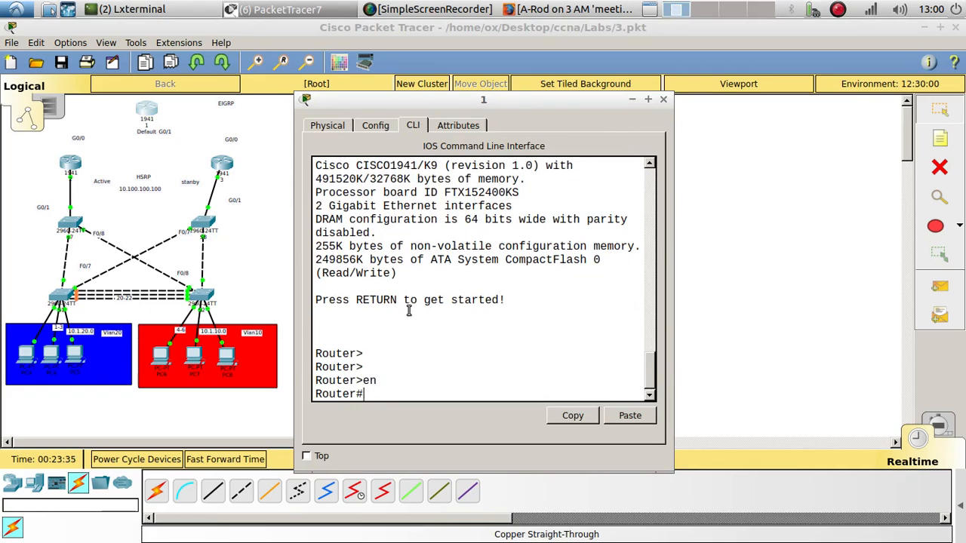
type("confi")
key("Tab")
key("Return")
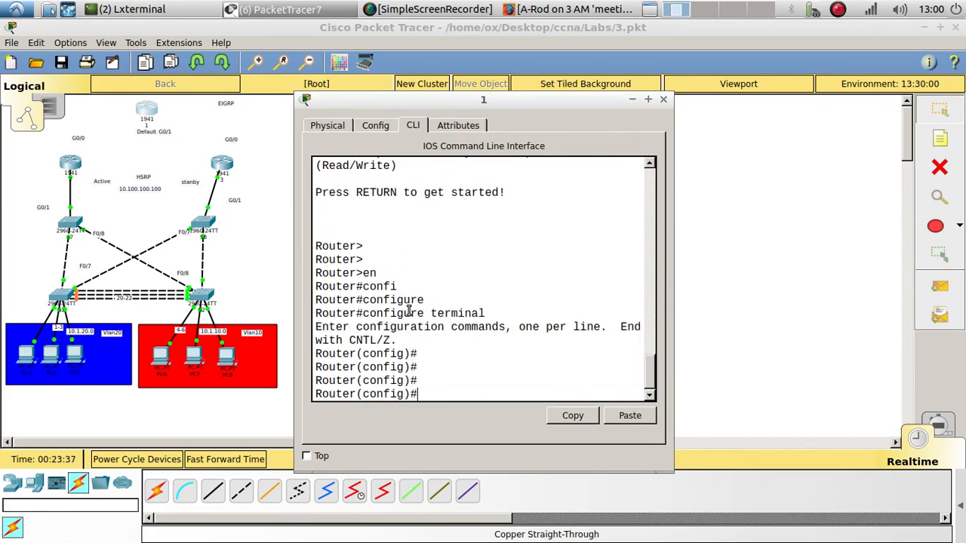
Set router 1's hostname to R1.
type("hos")
key("Tab")
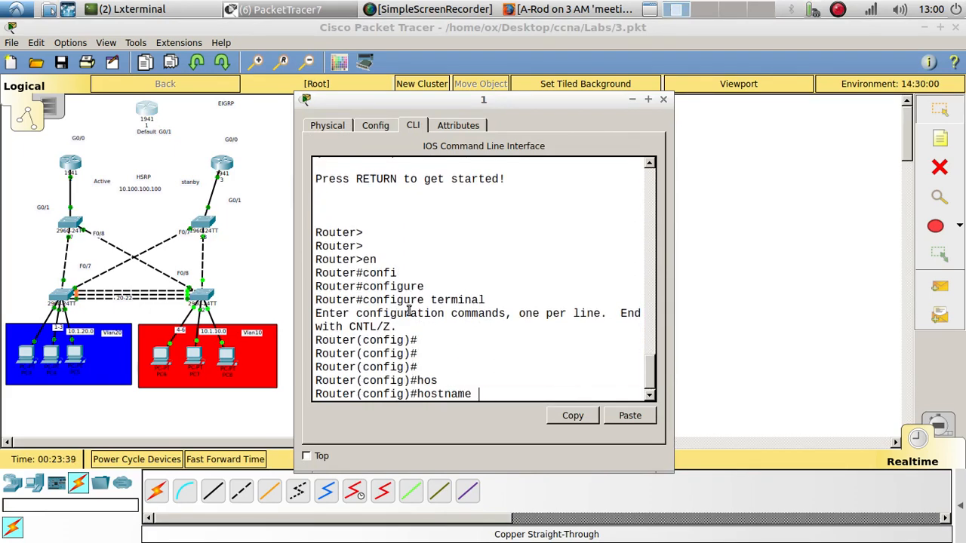
type("R1")
key("Return")
key("Return")
key("Return")
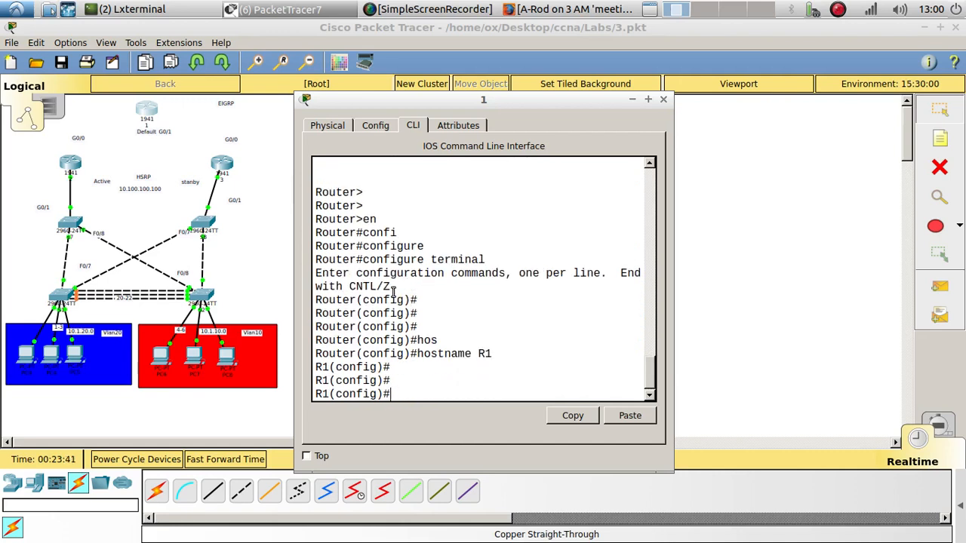
Enter configuration for R1's interface g0/1 and write its ip address command with 10.4.1.0 and mask 255.255.255.252.
type("int")
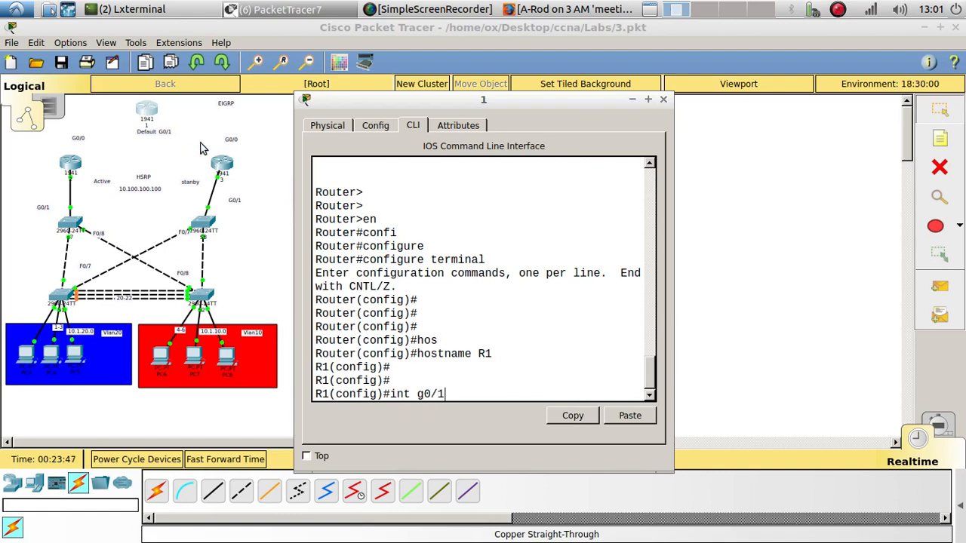
type(" g0/1")
key("Return")
key("Return")
type("ip add")
key("Tab")
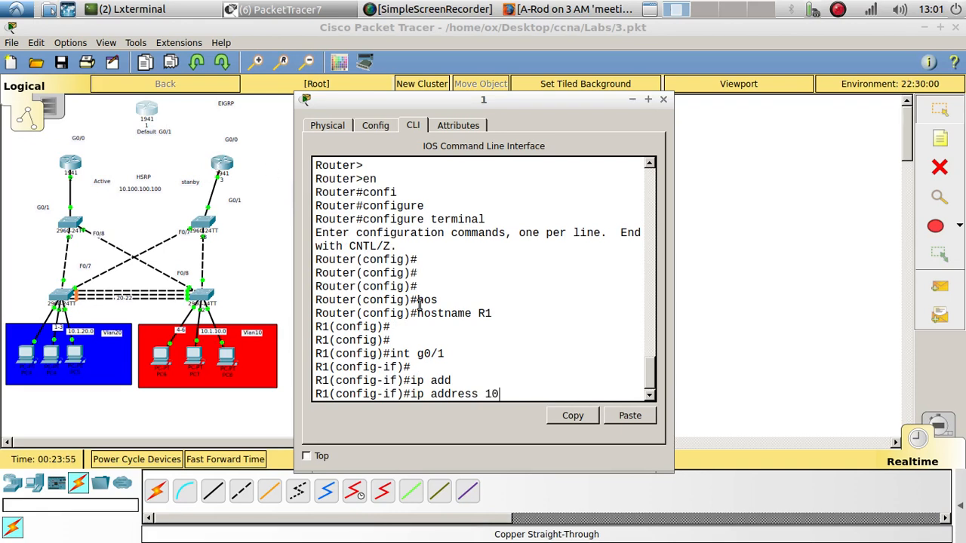
type("10.4.1.0")
type("255.255.255.")
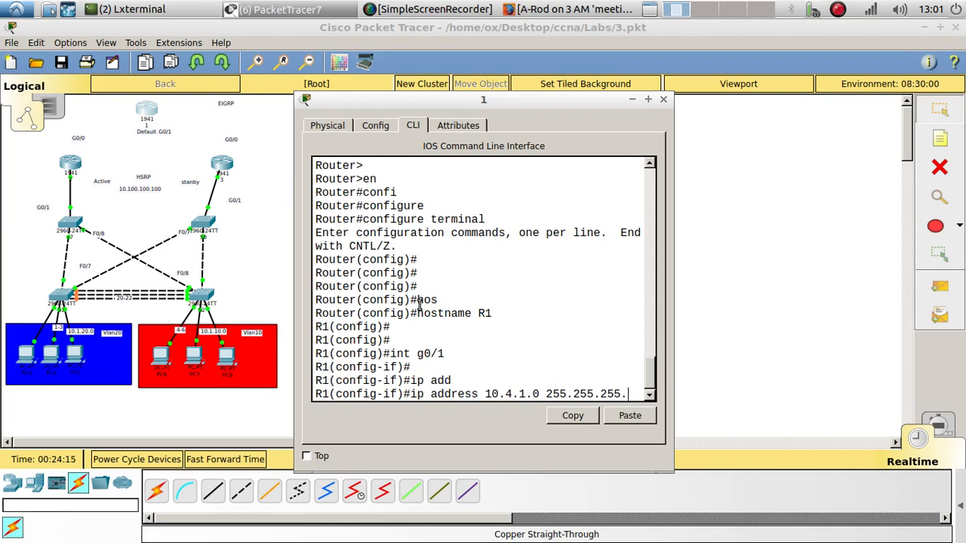
type("2")
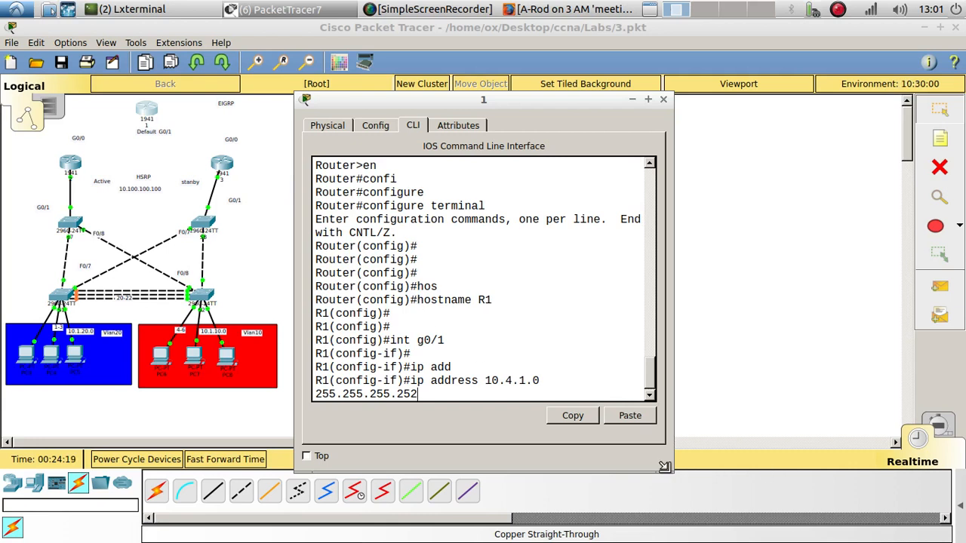
Enlarge the router window, correct the pending g0/1 address command to 10.4.1.2 255.255.255.252 and submit it.
left_click_drag(673, 481, 779, 507)
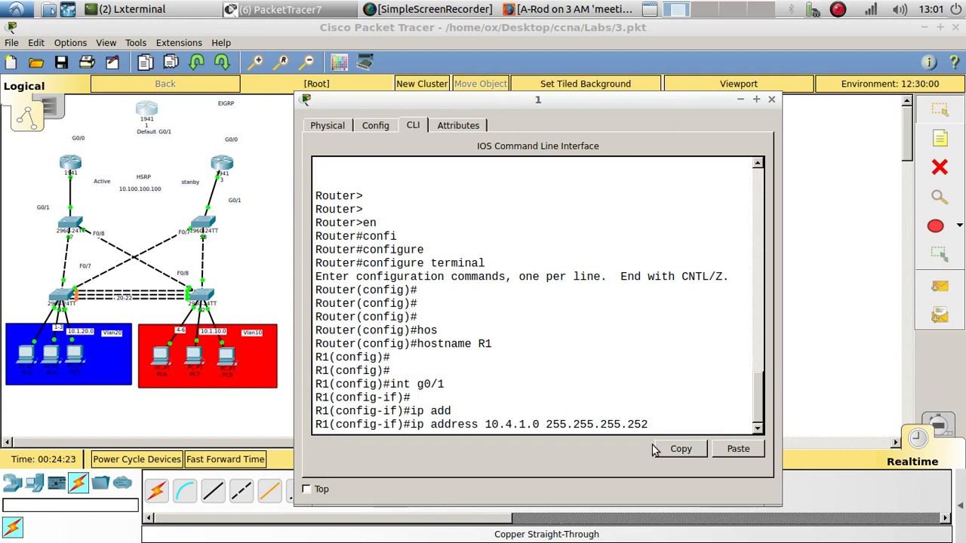
key("Left")
key("Left")
key("Left")
key("Left")
key("Left")
key("Left")
key("Left")
key("Left")
key("Left")
key("Left")
key("Left")
key("Left")
key("Left")
key("Left")
key("Left")
key("Left")
key("BackSpace")
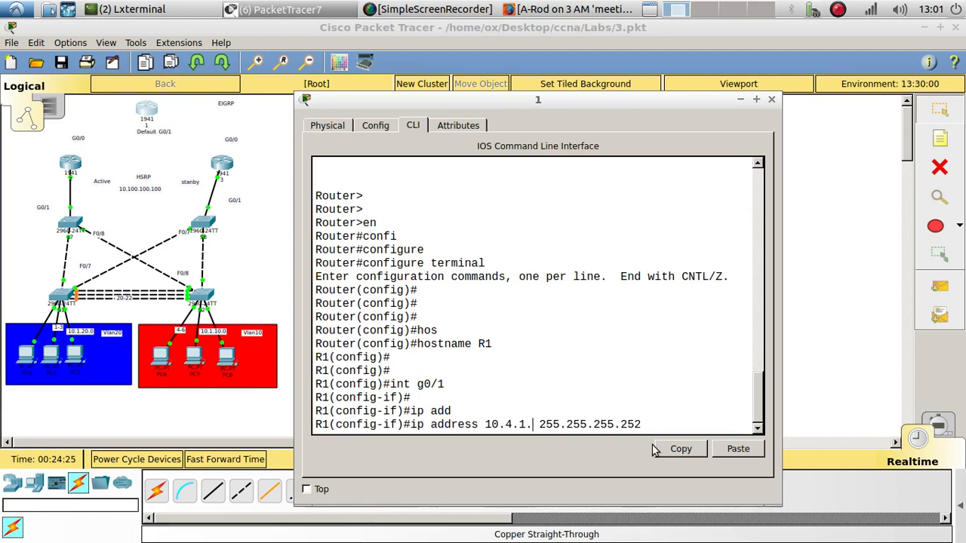
type("2")
key("Return")
key("Return")
key("Return")
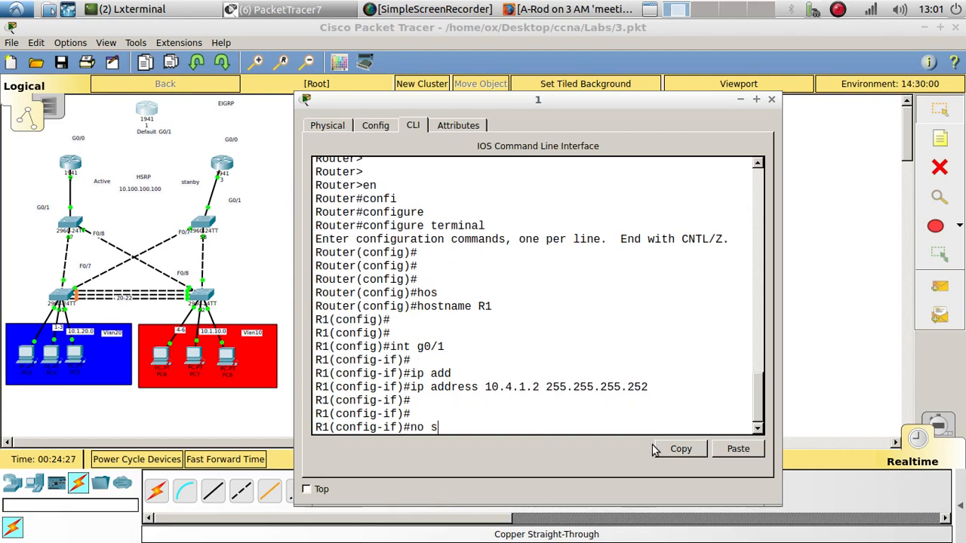
Enable R1's interface g0/1 with no shutdown.
type("hu")
key("Tab")
key("Return")
key("Return")
key("Return")
Switch to R1's interface g0/0 and assign it IP address 10.3.1.2 with mask 255.255.255.252.
key("Up")
key("Up")
key("Up")
key("Up")
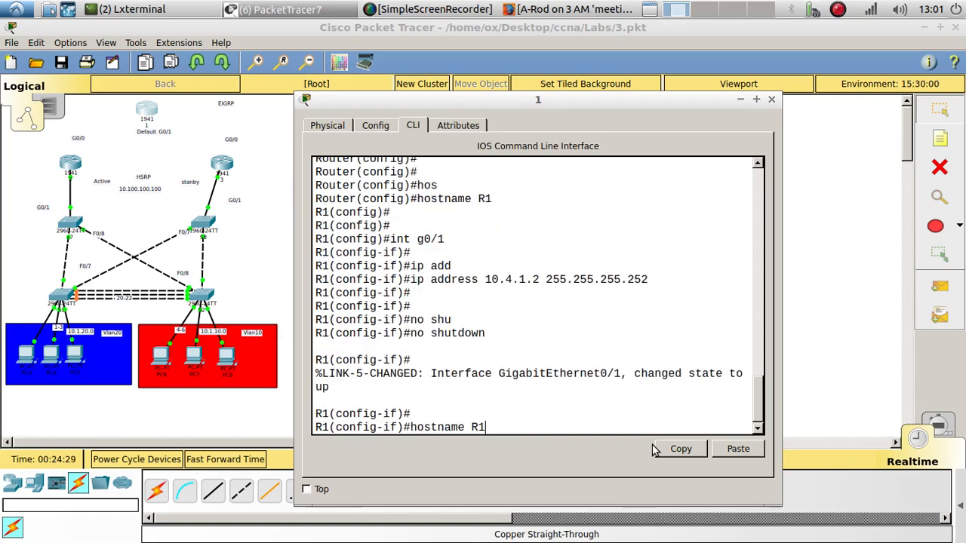
key("Down")
key("Return")
key("Up")
key("Up")
key("Up")
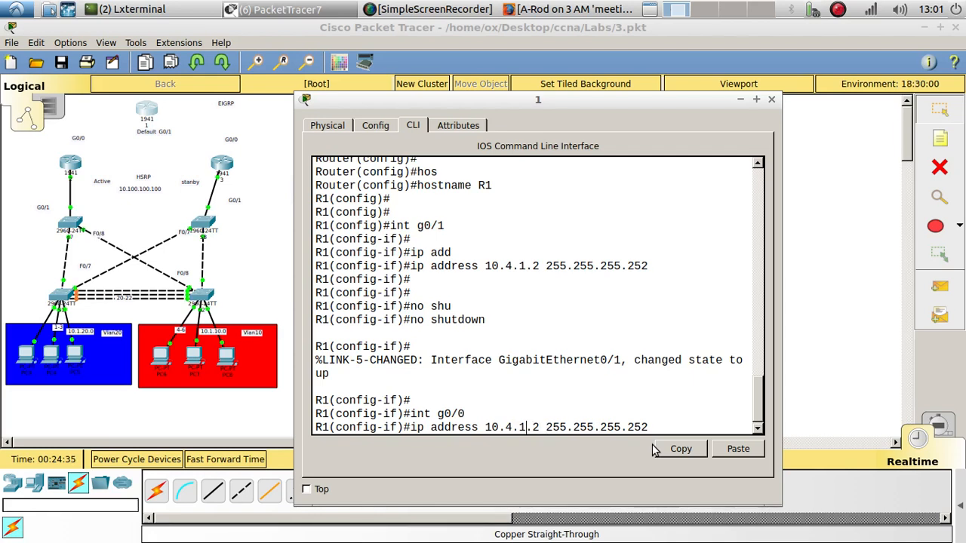
key("Up")
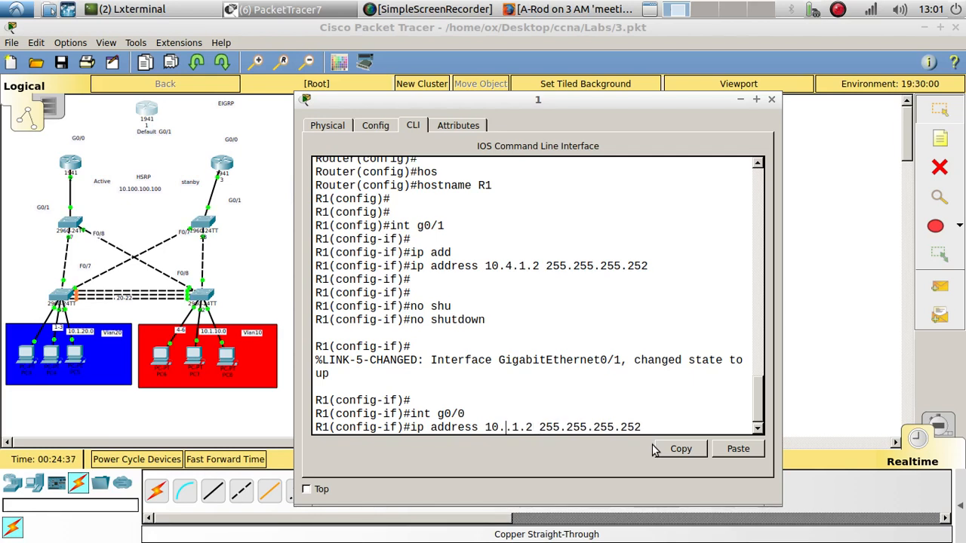
key("Down")
key("Down")
key("Down")
key("Up")
key("Up")
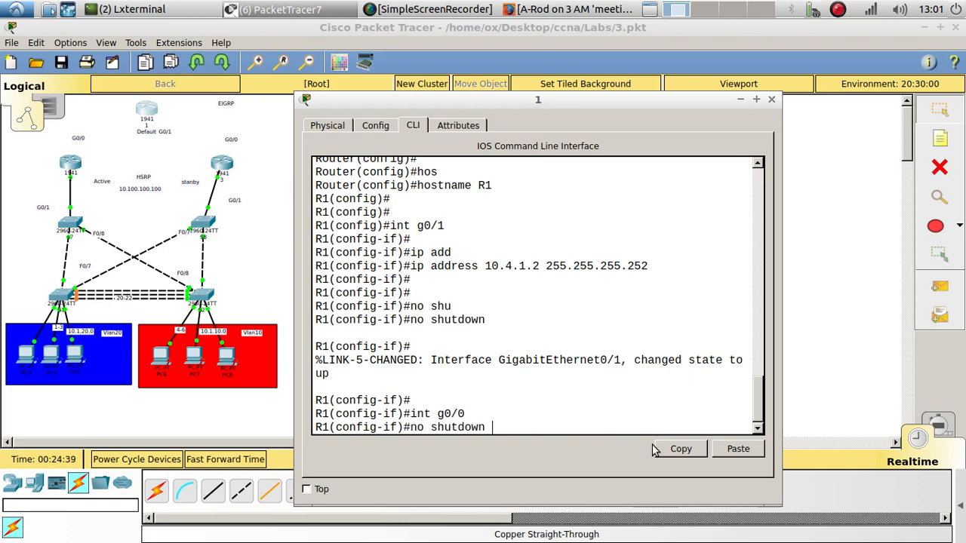
key("Left")
key("Left")
key("Left")
key("Left")
key("Left")
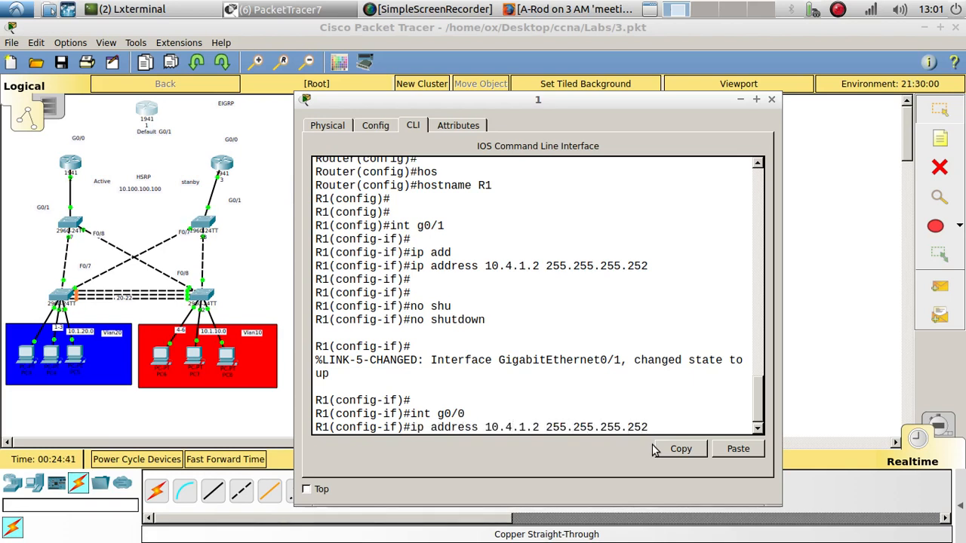
key("BackSpace")
type("3")
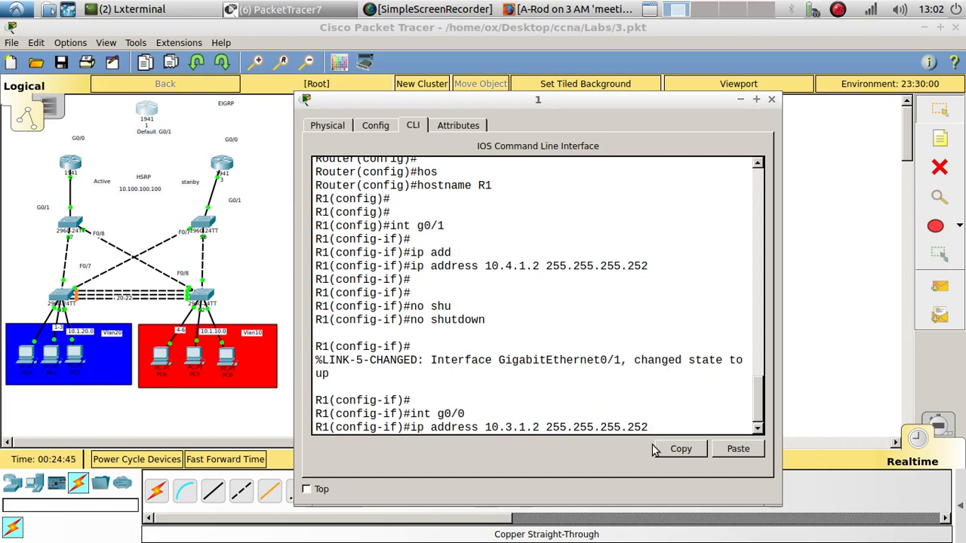
key("Return")
key("Return")
Enable R1's interface g0/0 with no shutdown.
type("no shu")
key("Tab")
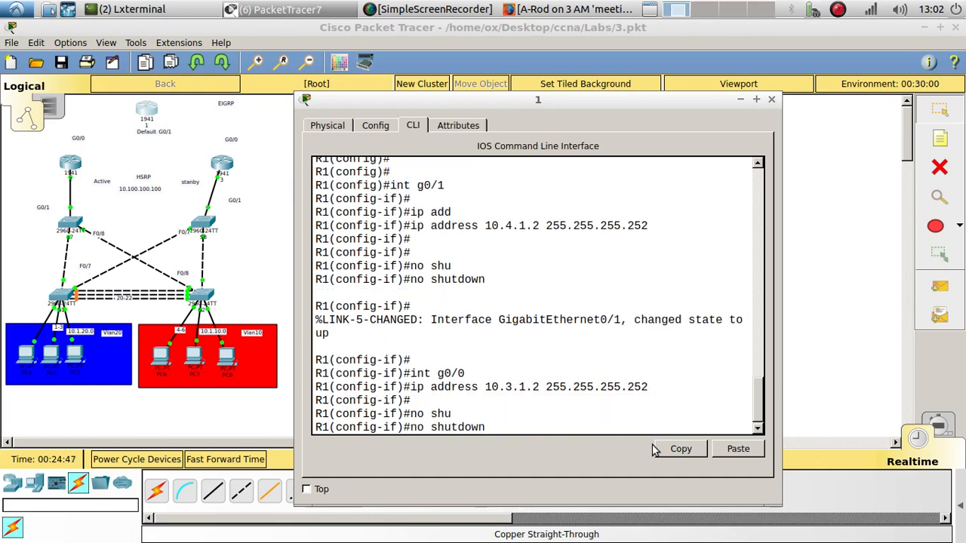
key("Return")
key("Return")
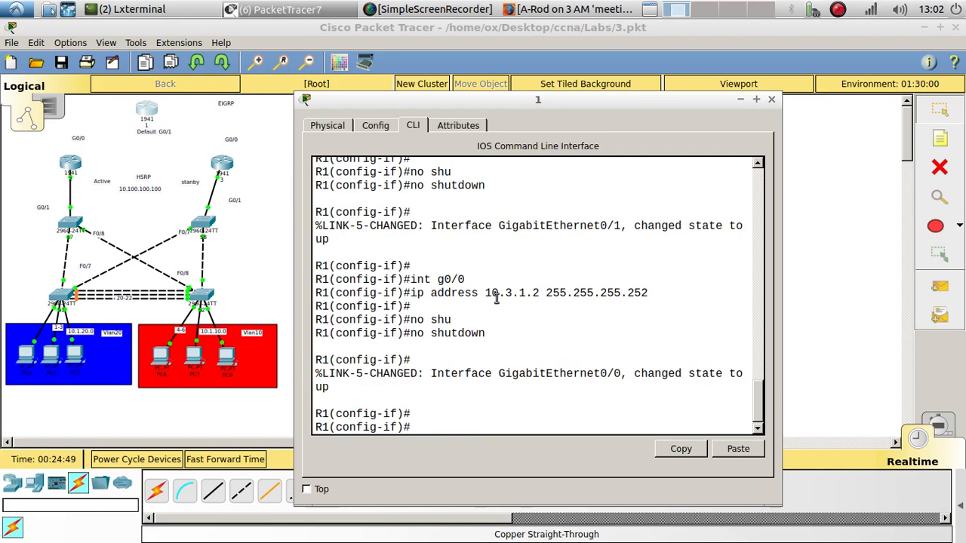
Copy the address 10.3.1.2 from the command line into a new note beside router 1, above the G0/0 label of router 2.
left_click_drag(485, 293, 541, 293)
left_click(680, 448)
left_click(902, 156)
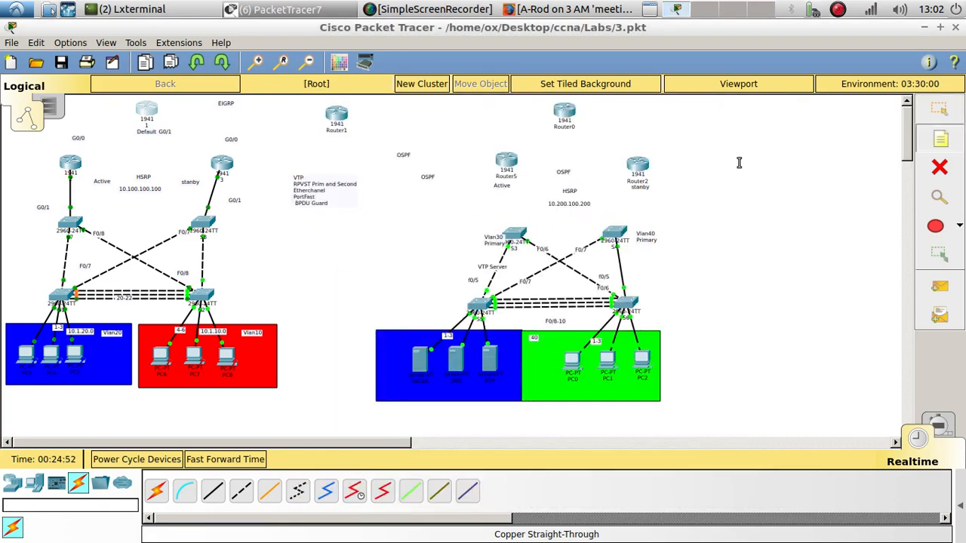
left_click(98, 108)
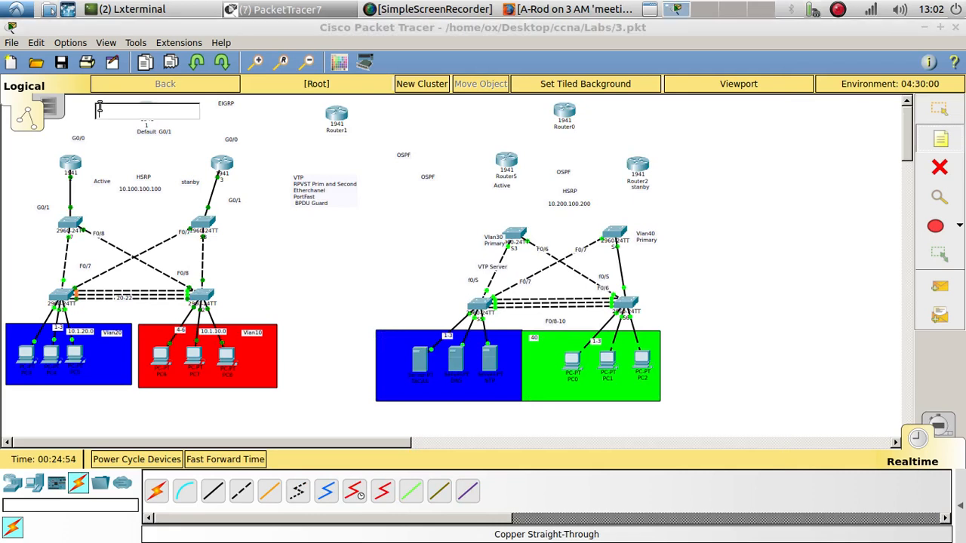
key("ctrl+v")
left_click(119, 160)
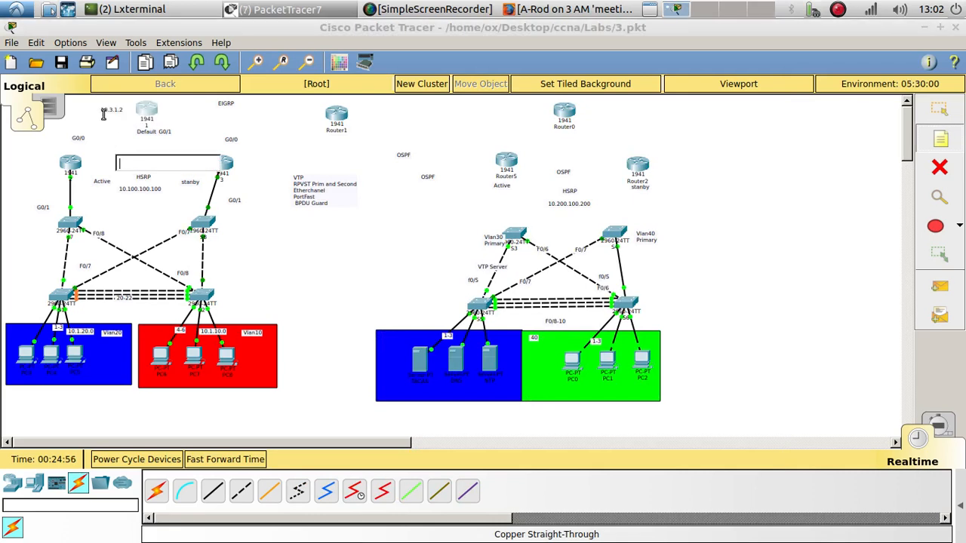
key("Escape")
mouse_move(110, 110)
left_mouse_down()
mouse_move(102, 113)
mouse_move(113, 125)
left_mouse_up()
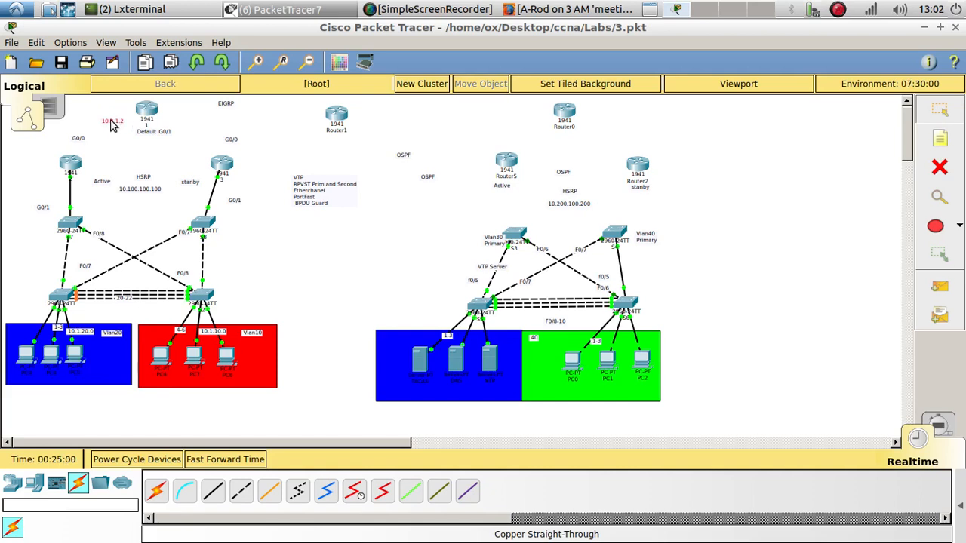
Duplicate the address note on router 1's other side, change the copy to 10.4.1.2 and align both notes beside the router.
key("ctrl+v")
double_click(187, 124)
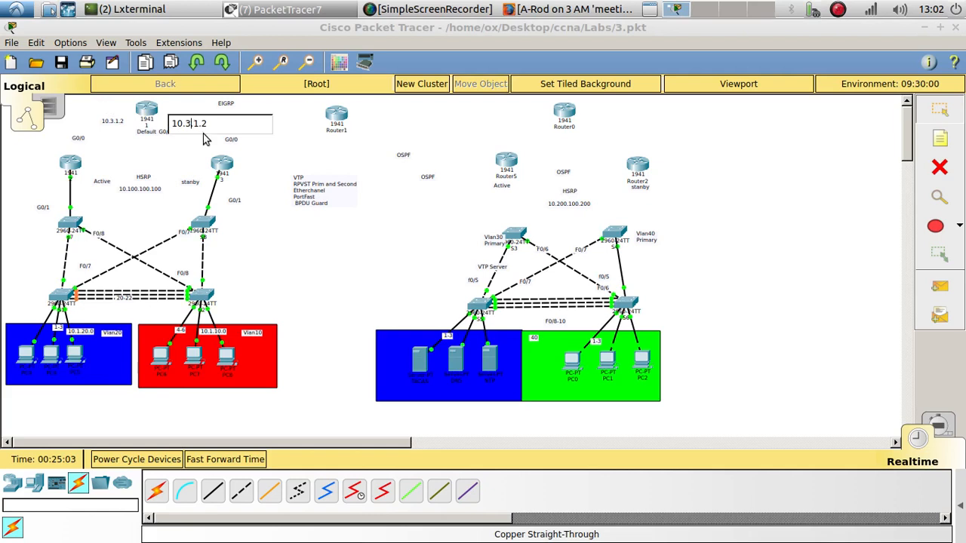
key("BackSpace")
type("4")
left_click(128, 104)
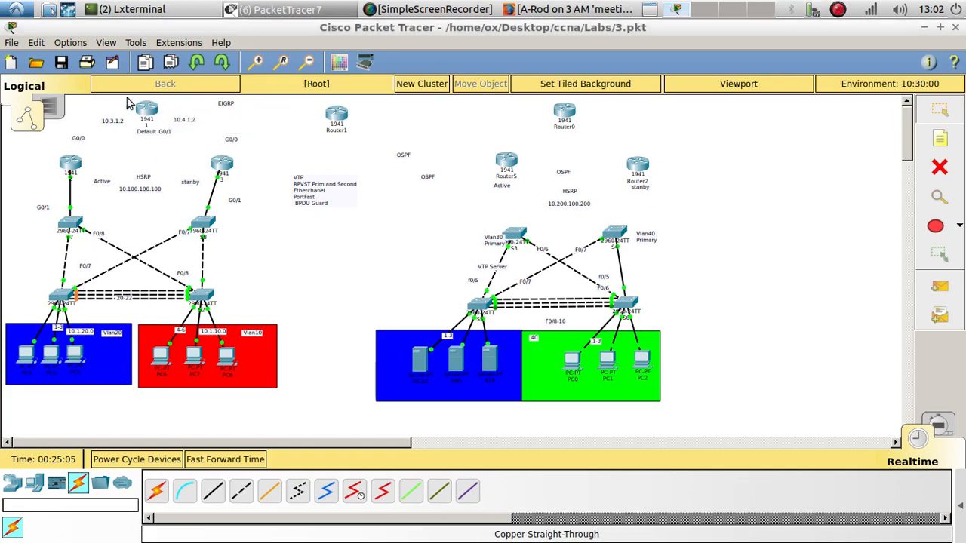
left_click(110, 117)
left_click_drag(189, 121, 183, 115)
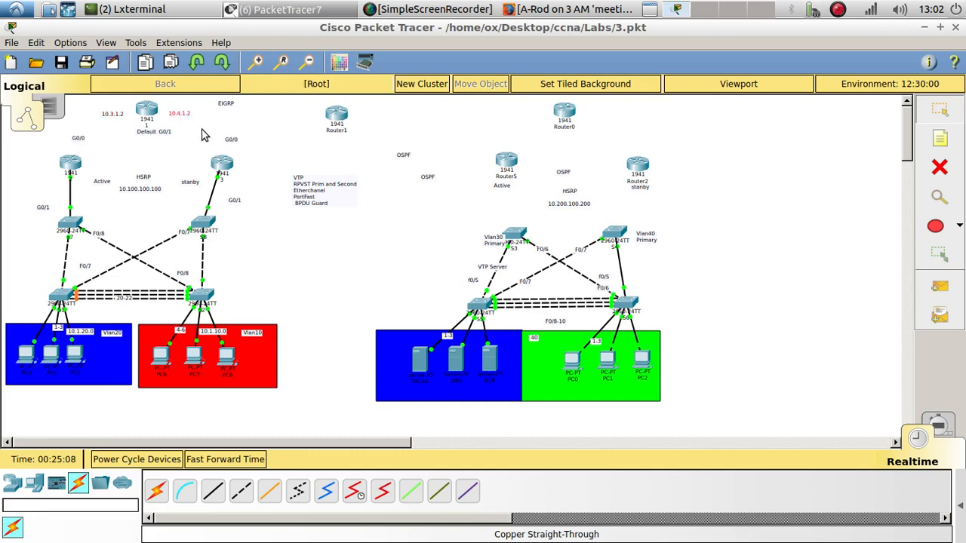
Open router 2's command line and enter global configuration mode with configure terminal.
left_click(69, 166)
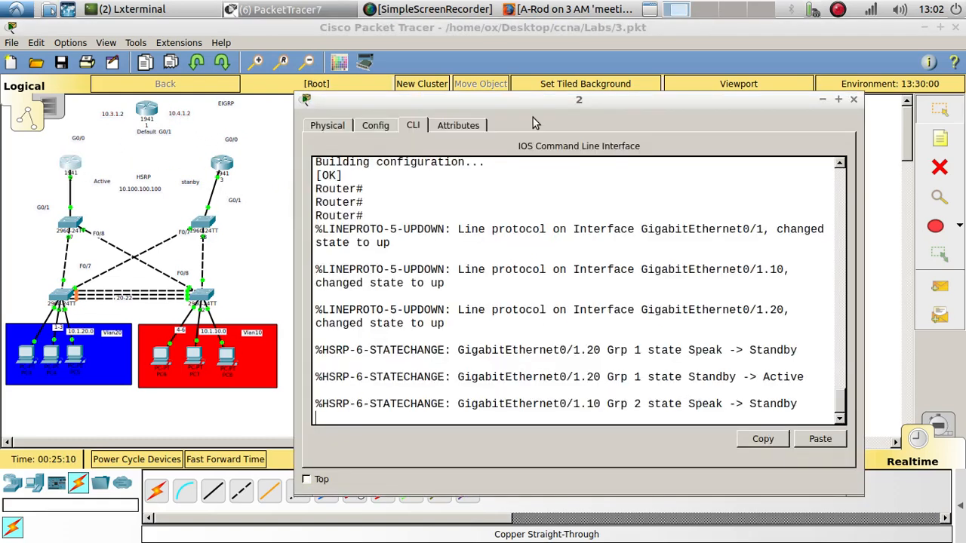
key("Return")
key("Return")
key("Return")
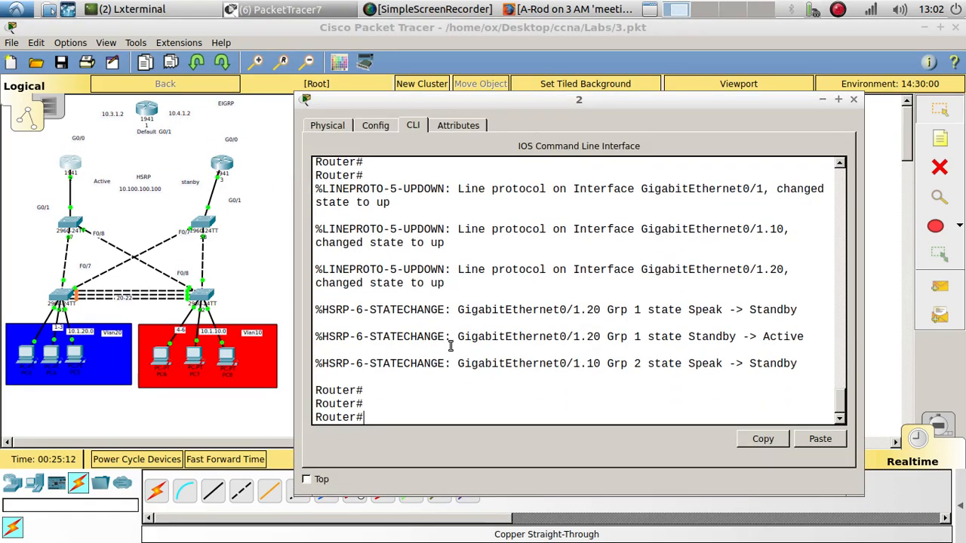
double_click(785, 364)
left_click_drag(632, 362, 631, 337)
double_click(768, 336)
left_click(460, 417)
type("confi")
key("Tab")
type("t")
key("Tab")
key("Return")
key("Return")
Select router 2's interface g0/0 and assign it IP address 10.3.1.1 with mask 255.255.255.252.
type("int")
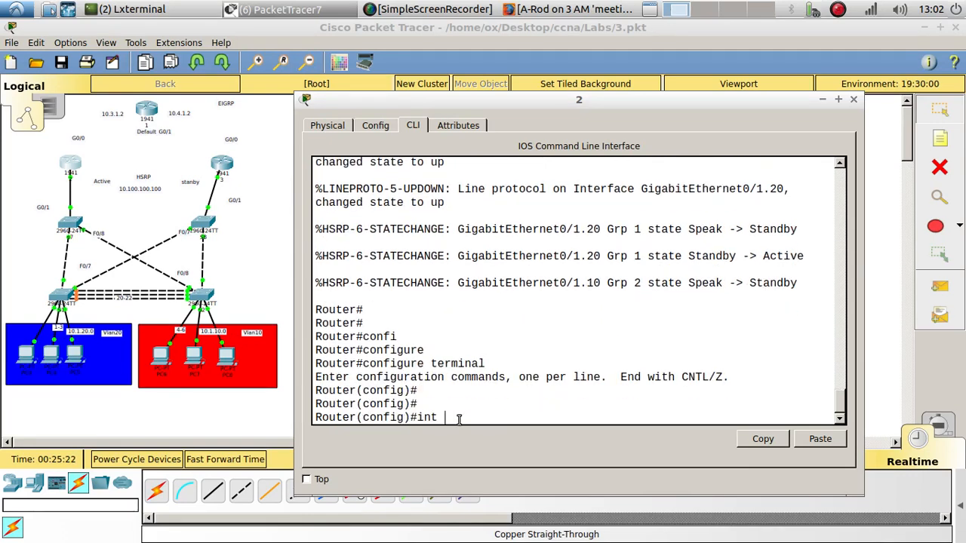
type(" g0/0")
key("Return")
key("Return")
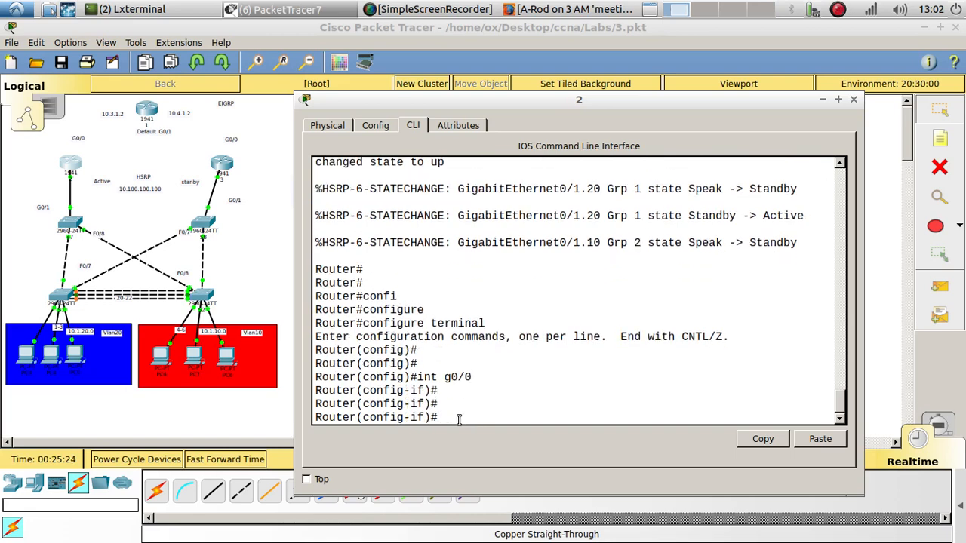
type("ip add")
key("Tab")
type("1")
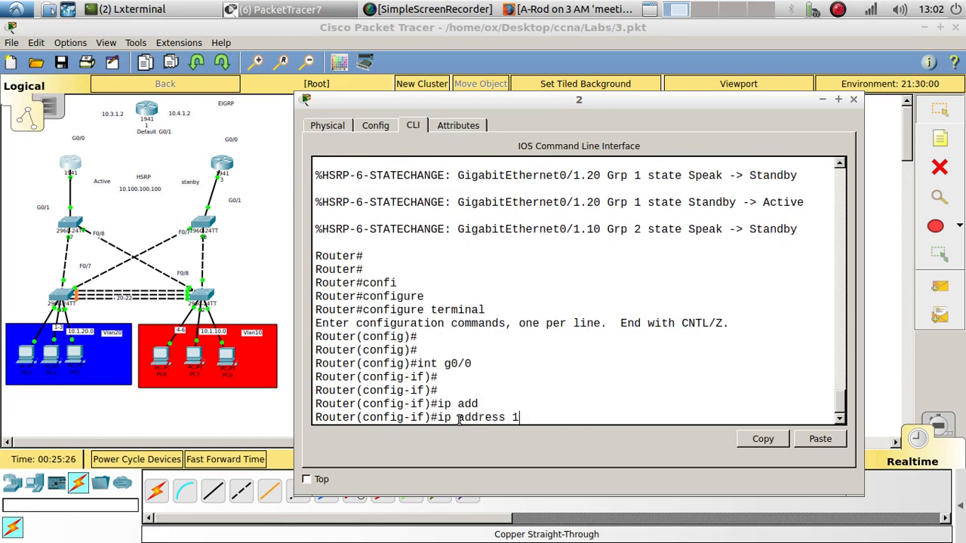
type("0.3.1.1 255.255.255.")
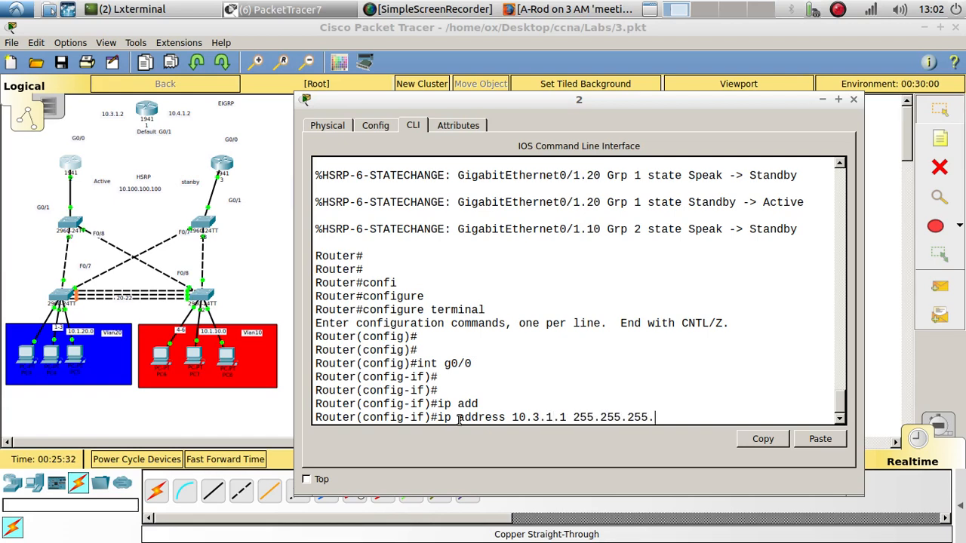
type("252")
key("Return")
key("Return")
key("Return")
Enable router 2's interface g0/0 with no shutdown.
type("nfig-if)#n")
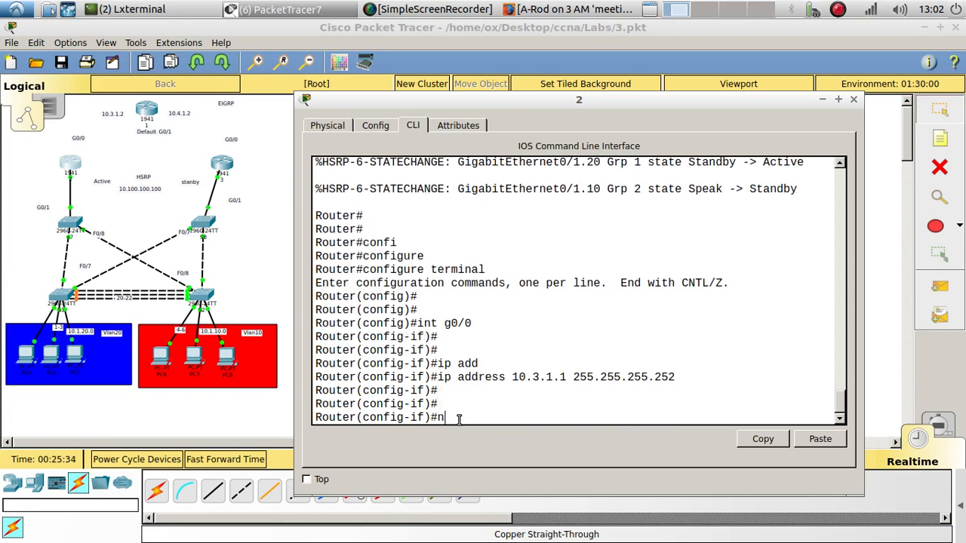
type("o shu")
key("Tab")
key("Return")
key("Return")
key("Return")
key("Return")
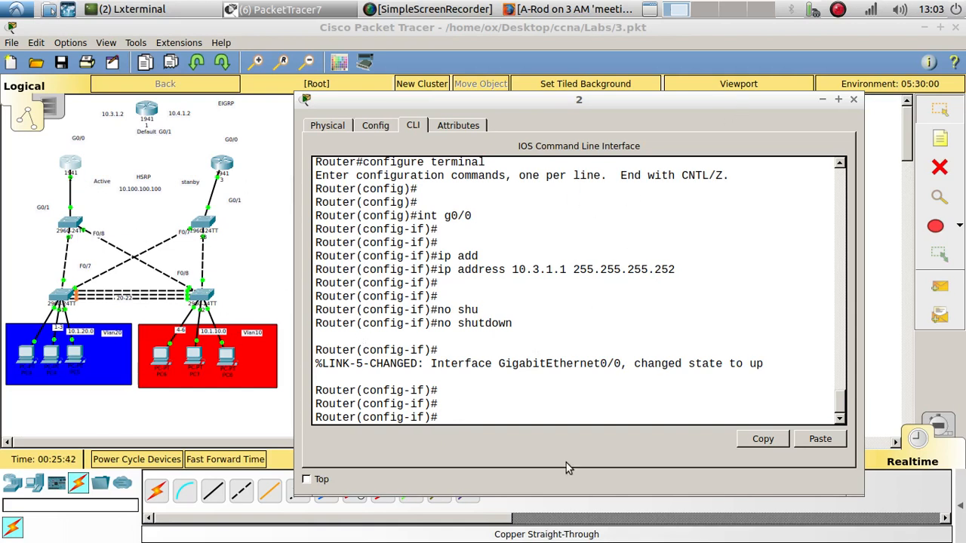
Exit interface configuration and set router 2's hostname to R2.
type("xi")
key("Tab")
key("Return")
key("Return")
type("hos")
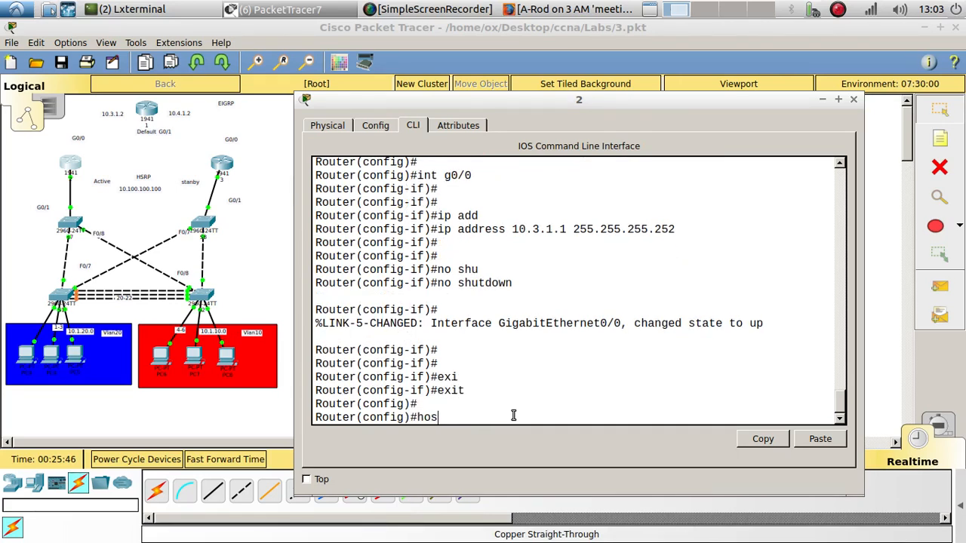
key("Tab")
type("R1")
key("BackSpace")
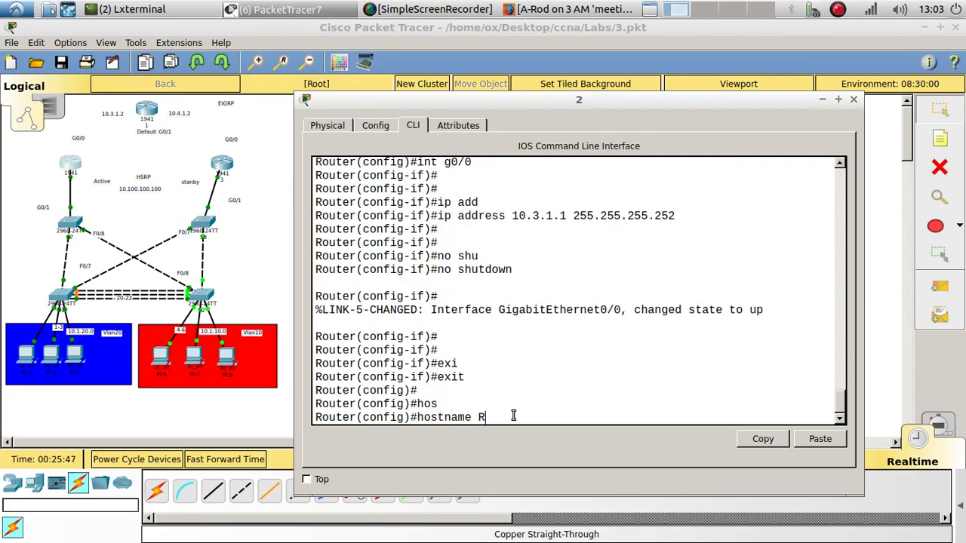
type("2")
key("Return")
key("Return")
End R2's configuration session, save it with copy run start, and save the lab file.
type("end")
key("Return")
key("Return")
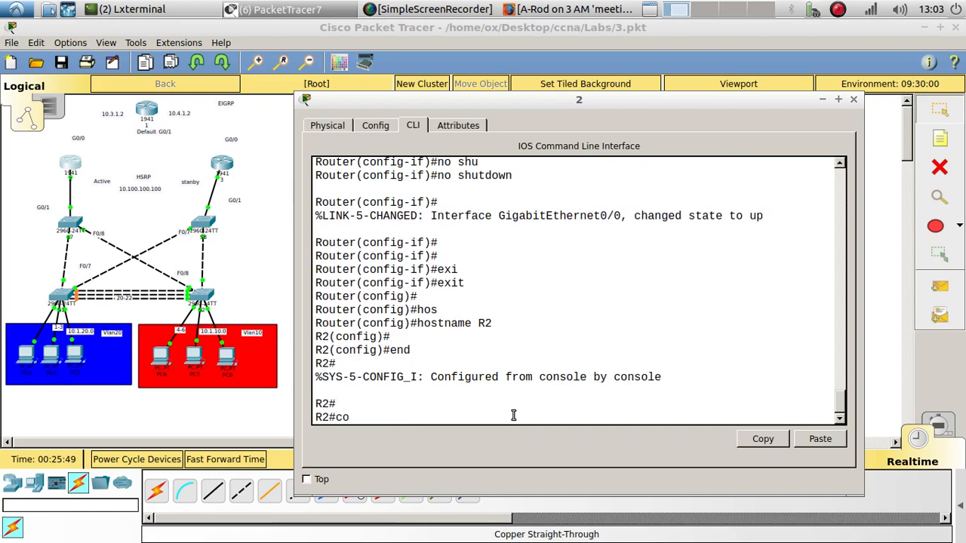
type("copy run start")
key("Return")
key("Return")
key("Return")
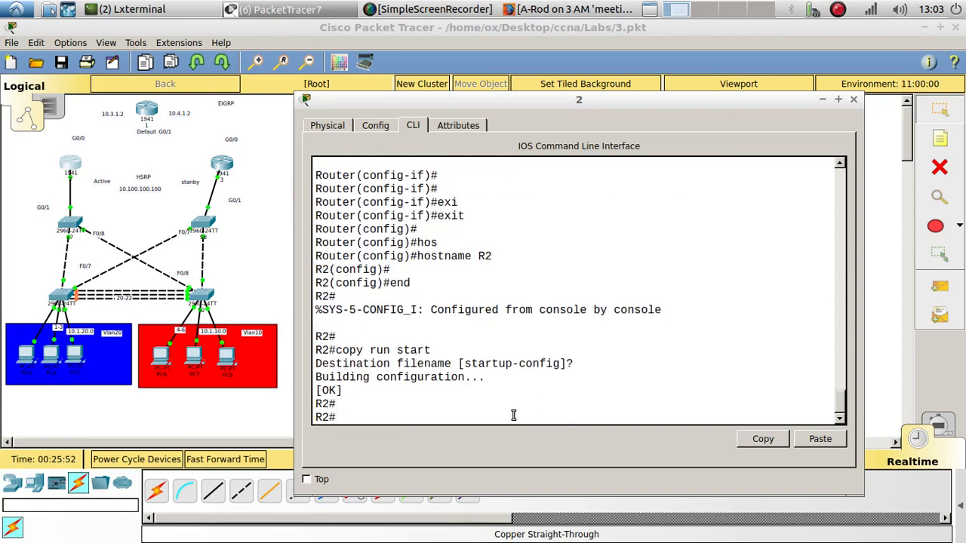
left_click(63, 63)
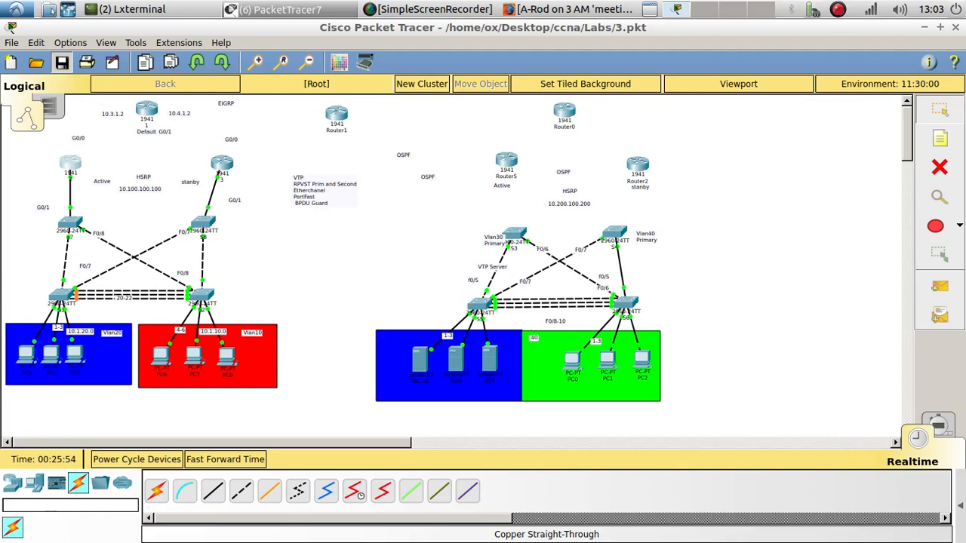
Open router 3's command line and review the HSRP state-change messages for subinterfaces g0/1.10 and g0/1.20.
left_click(221, 167)
key("Return")
key("Return")
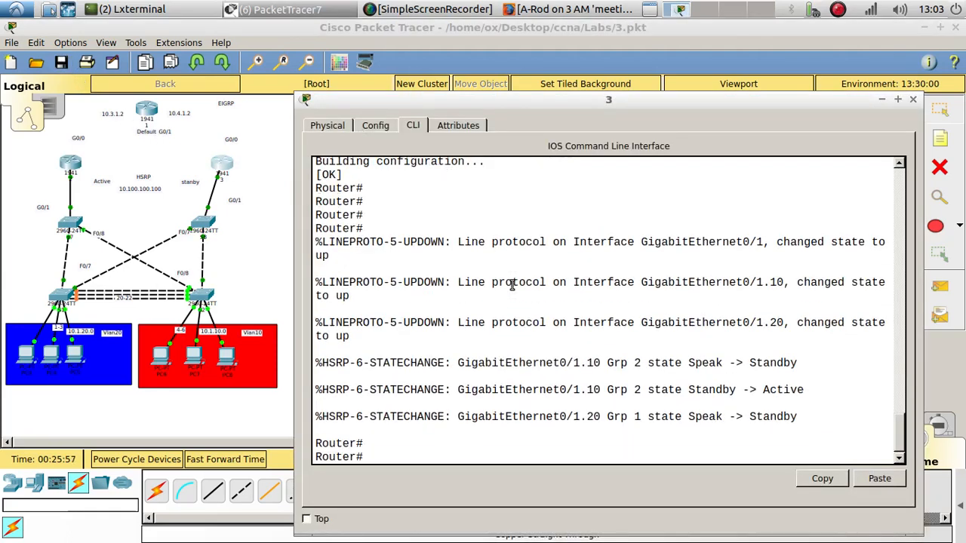
double_click(762, 419)
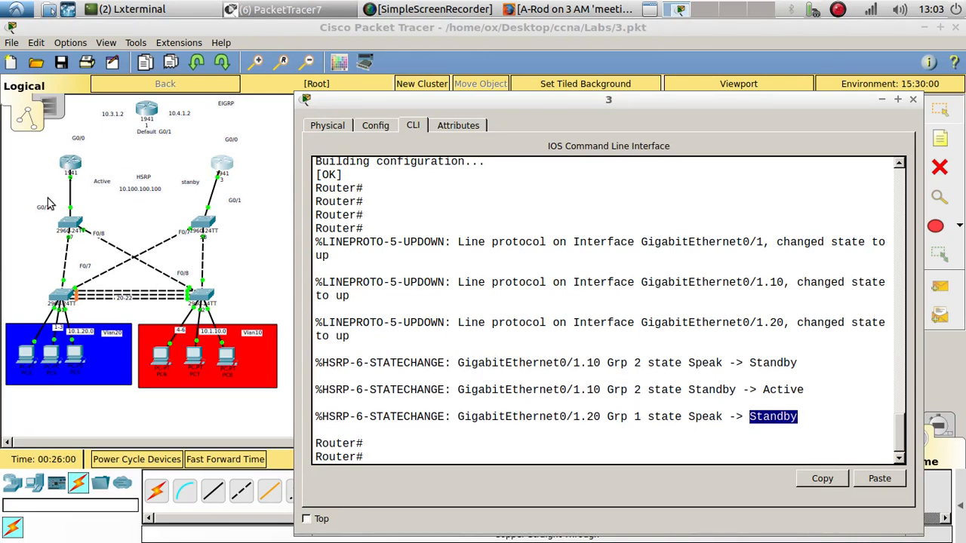
double_click(777, 391)
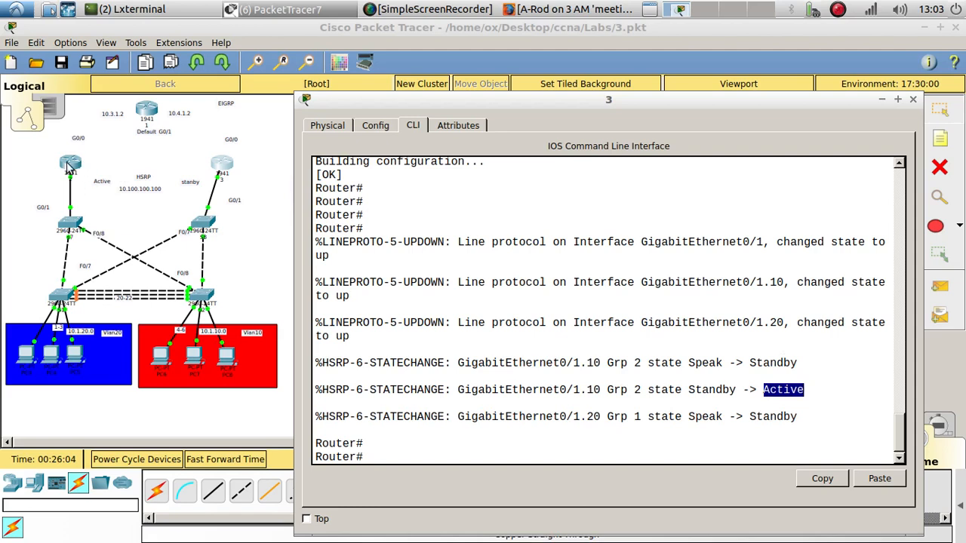
left_click(679, 456)
key("Return")
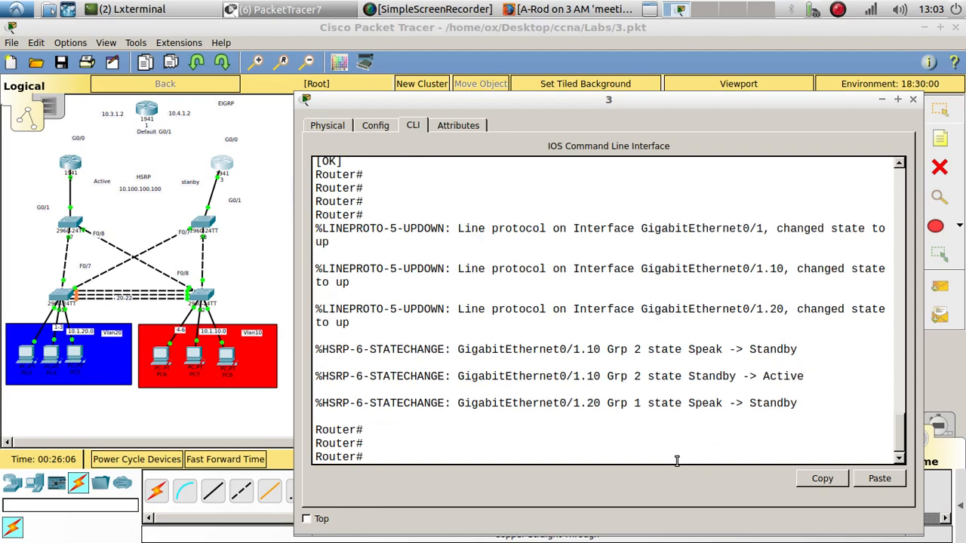
Enter configuration mode on router 3 and assign interface g0/0 the IP address 10.4.1.1 with mask 255.255.255.252.
type("o")
type("onfi")
key("Tab")
type("t")
key("Tab")
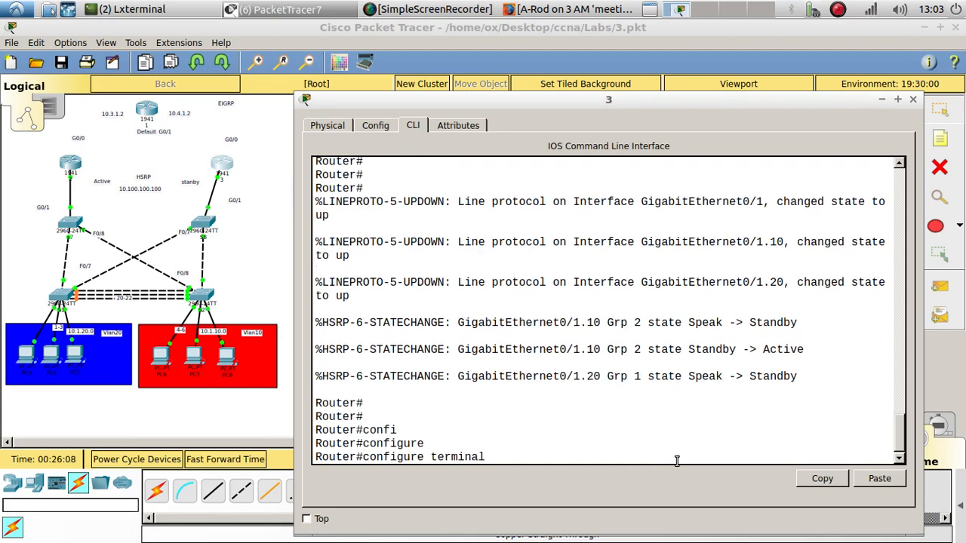
key("Return")
type("int g0")
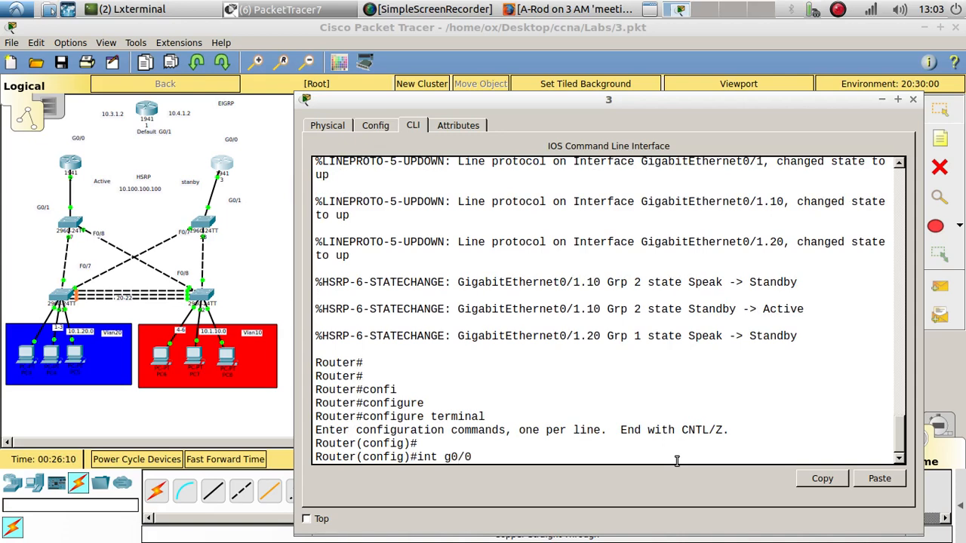
type("/0")
key("Return")
key("Return")
type("ip add")
key("Tab")
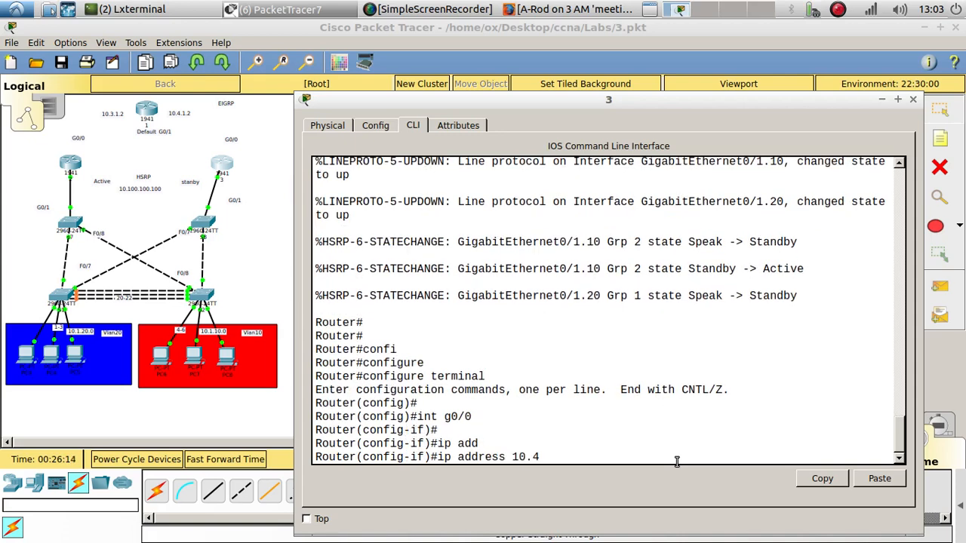
type("10.4.1.1 255.255.255.2")
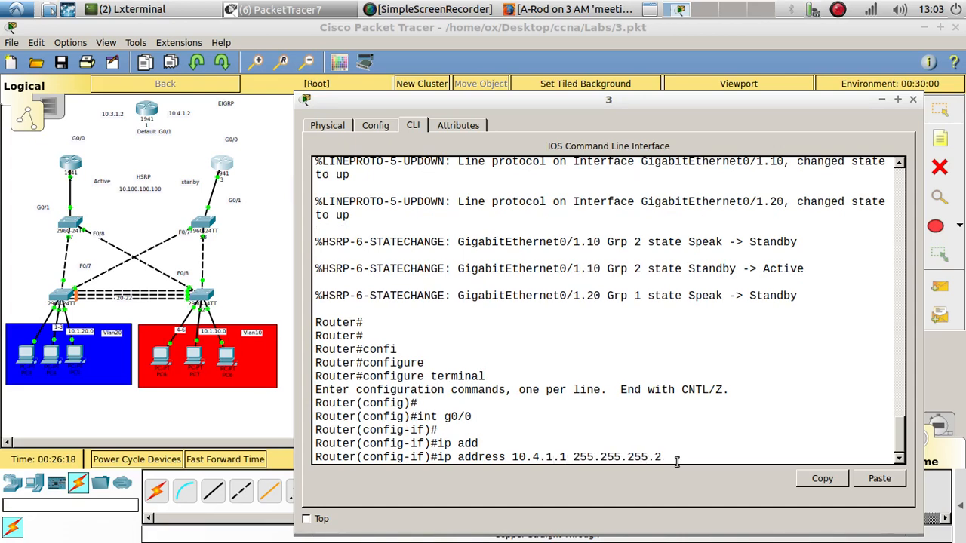
type("52")
key("Return")
Enable router 3's interface g0/0 with no shutdown and end the configuration session.
type("no shu")
key("Tab")
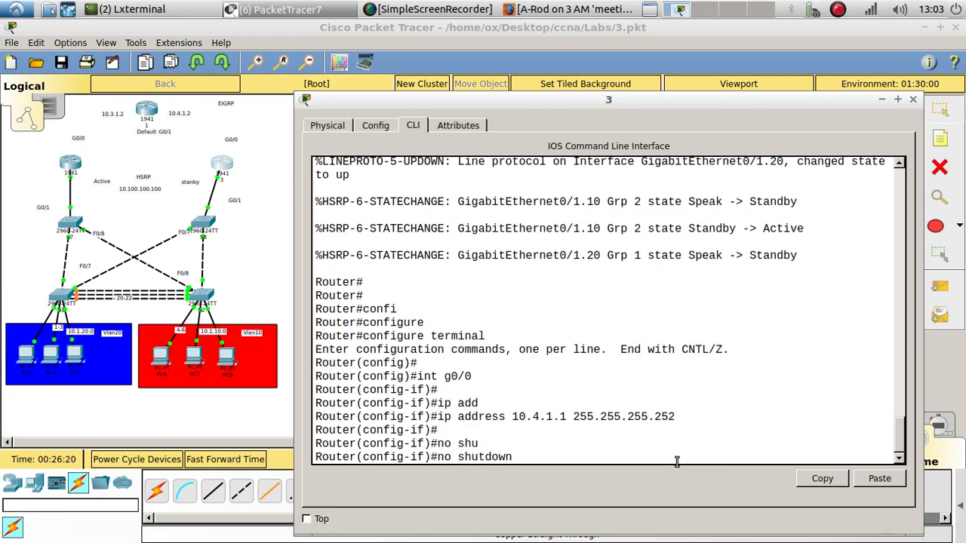
key("Return")
key("Return")
type("end")
key("Return")
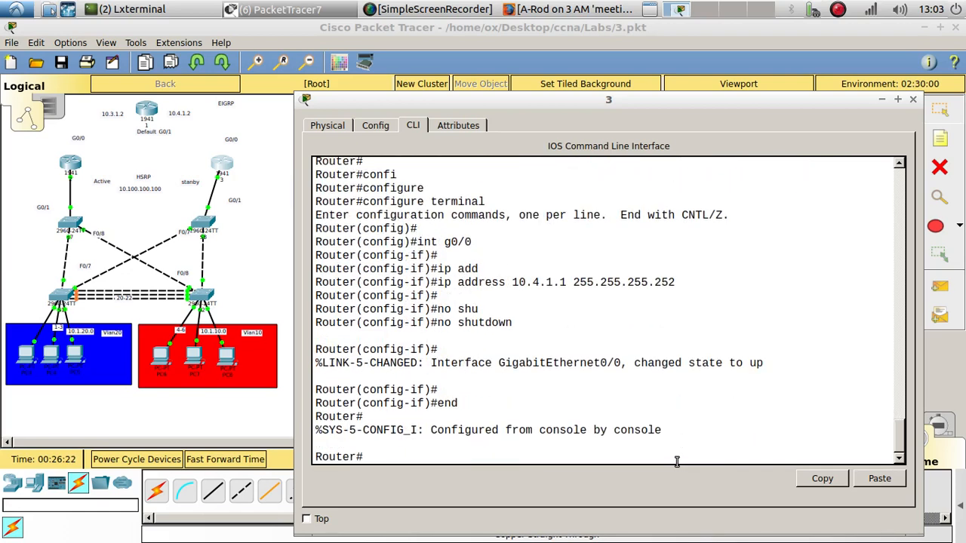
Re-enter global configuration mode on router 3 and set its hostname to R3.
key("Return")
type("confi")
key("Tab")
type("terminal")
key("Return")
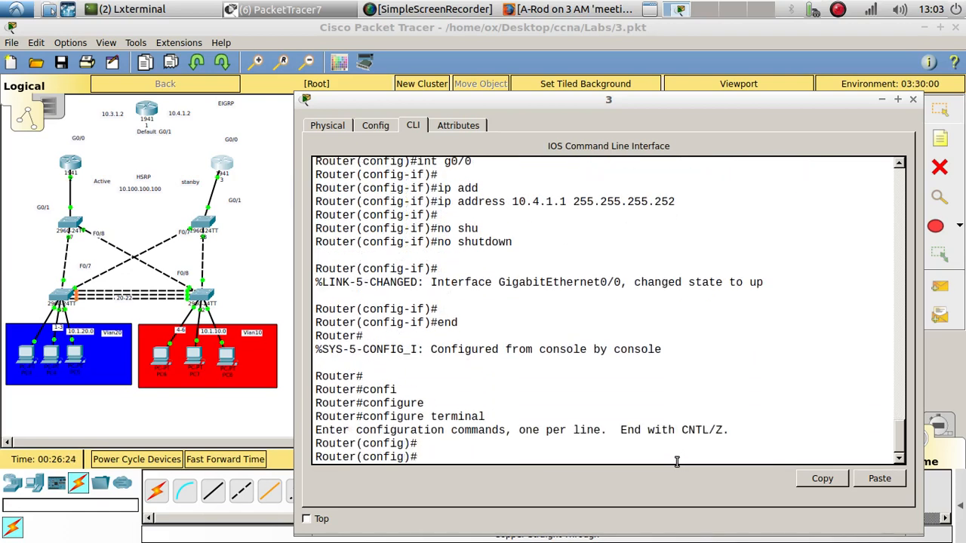
type("hos")
key("Tab")
type("R3")
key("Return")
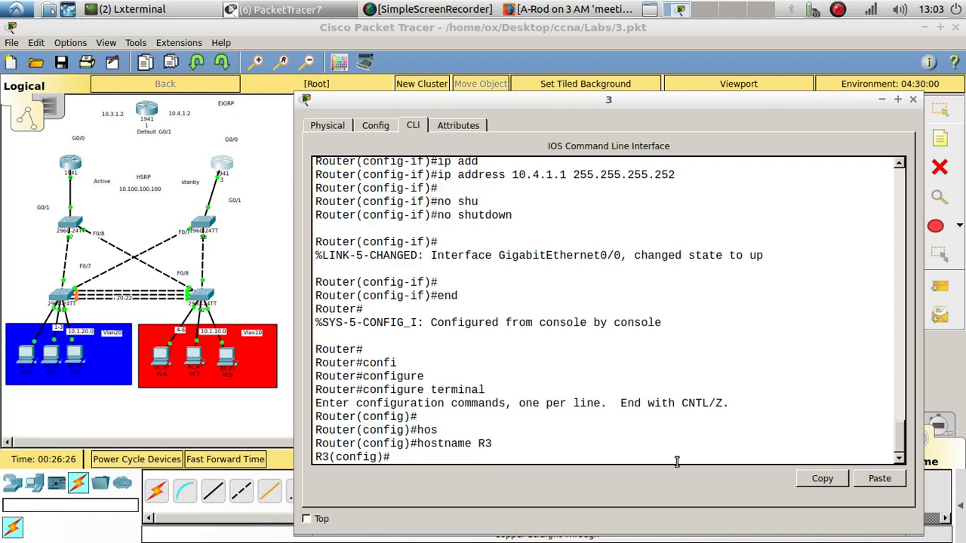
End R3's configuration session, save it with copy run start, and close the router's window.
type("end")
key("Return")
key("Return")
key("Return")
type("cop")
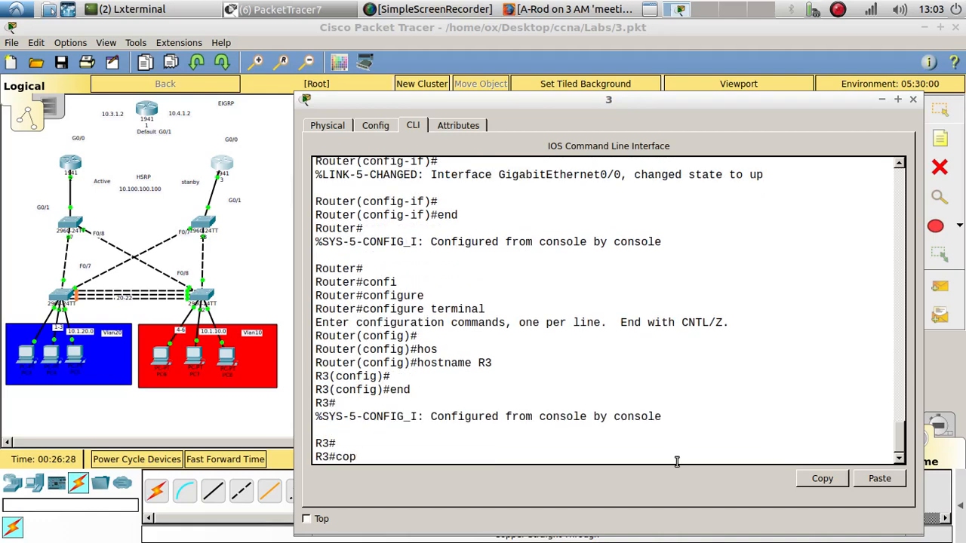
type("y run start")
key("Return")
key("Return")
key("Return")
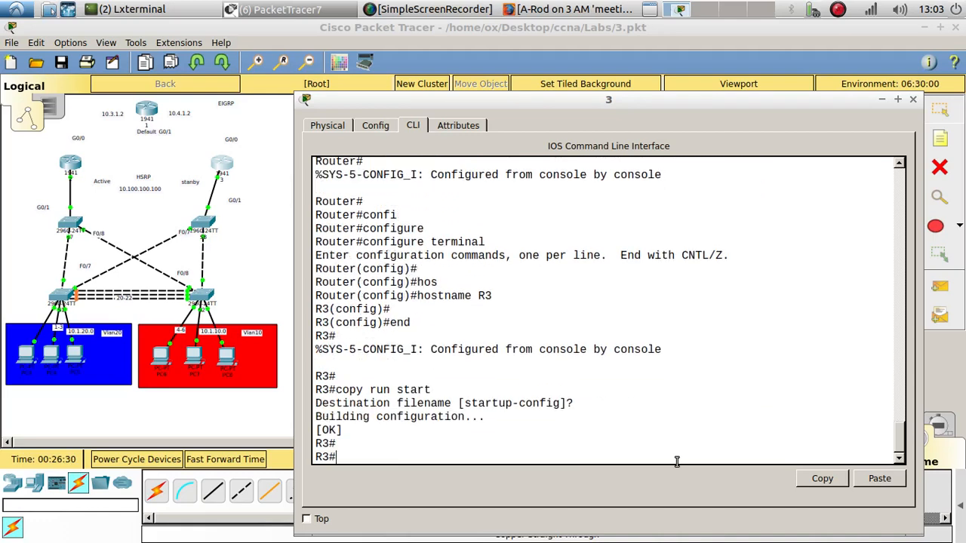
right_click(877, 161)
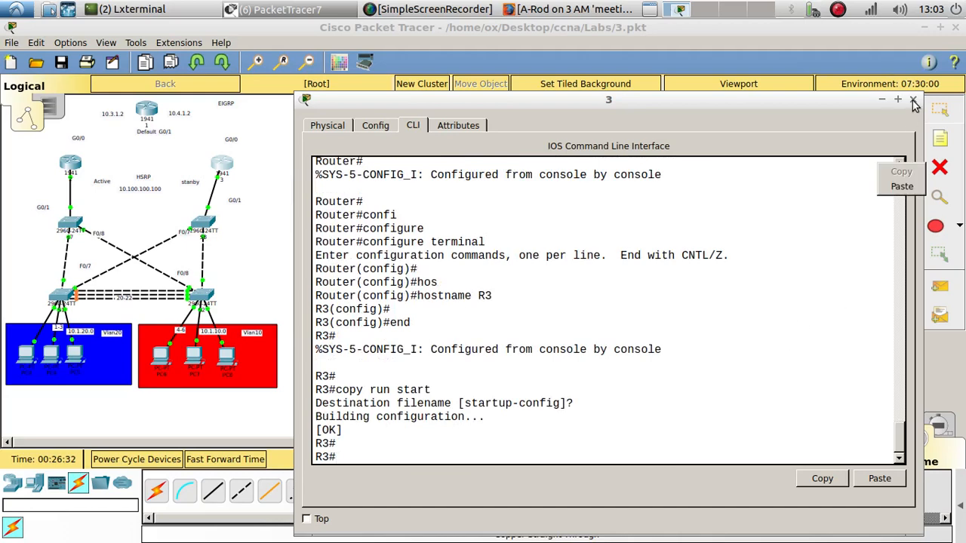
left_click(912, 100)
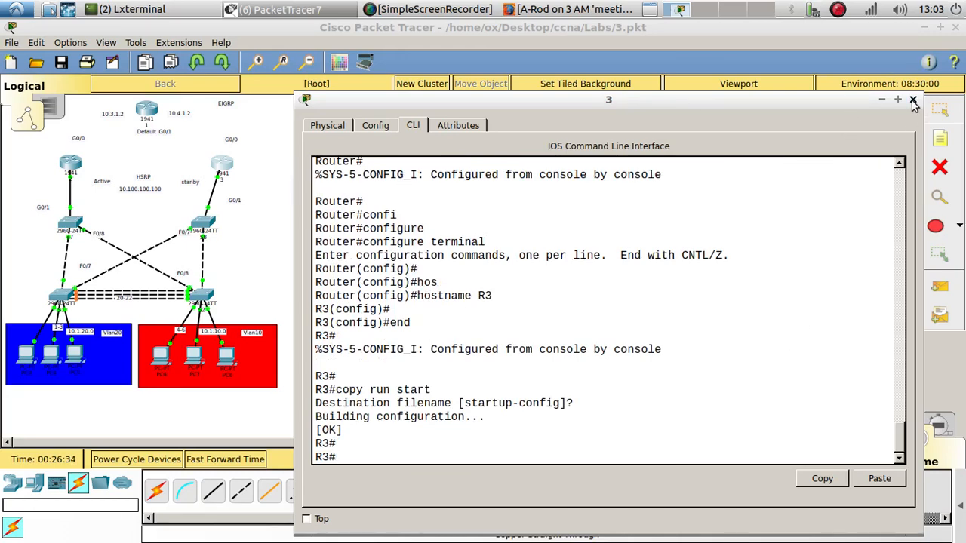
left_click(913, 99)
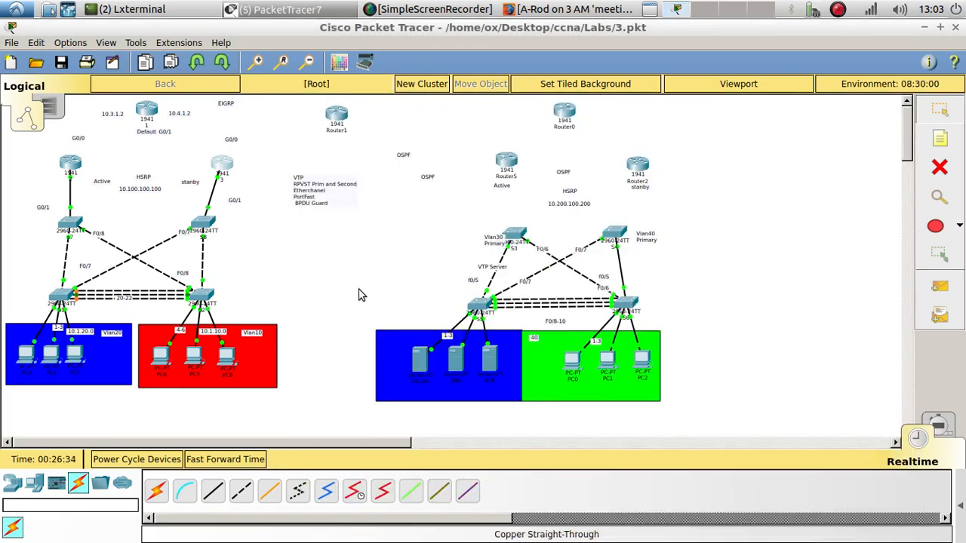
Connect router 2's GigabitEthernet0/0 to router 1's GigabitEthernet0/0 with a copper cross-over cable.
left_click(242, 492)
left_click(71, 163)
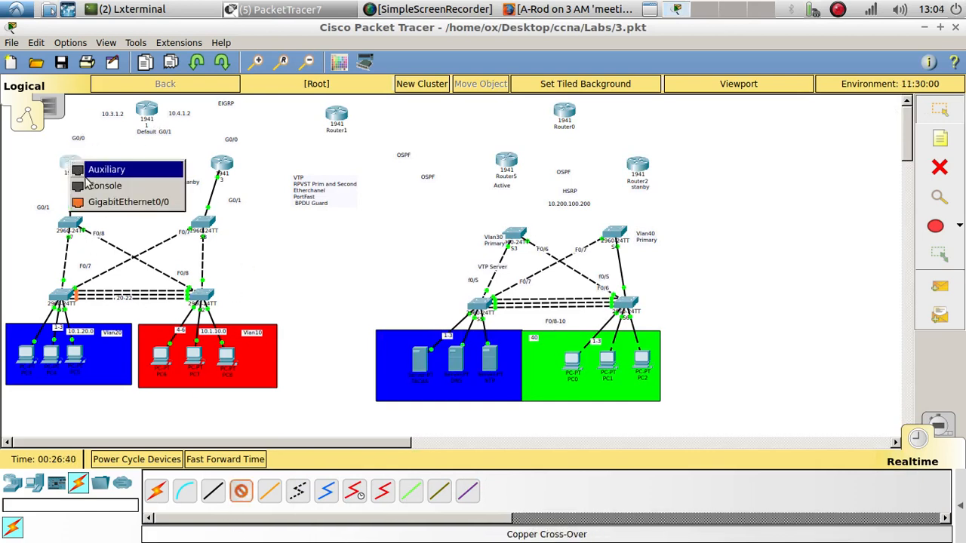
left_click(100, 202)
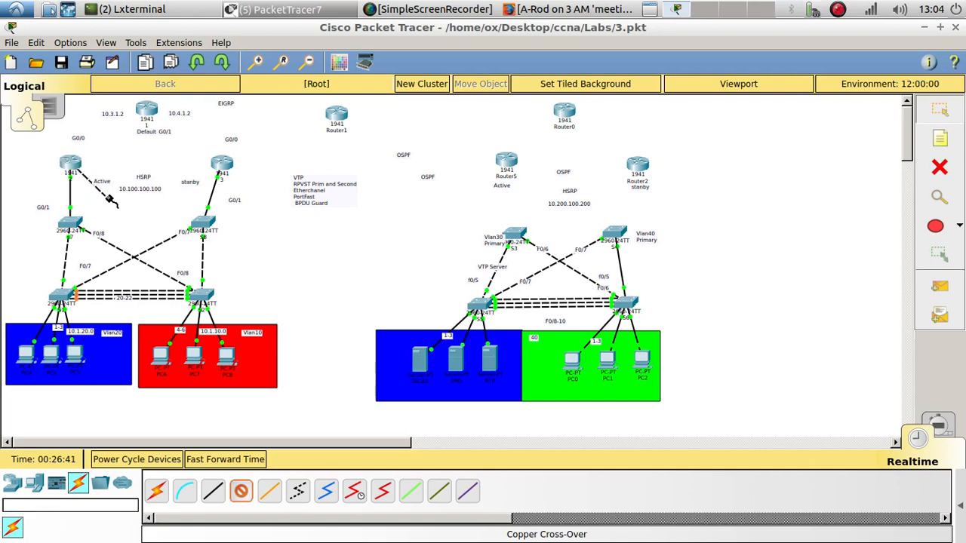
left_click(147, 110)
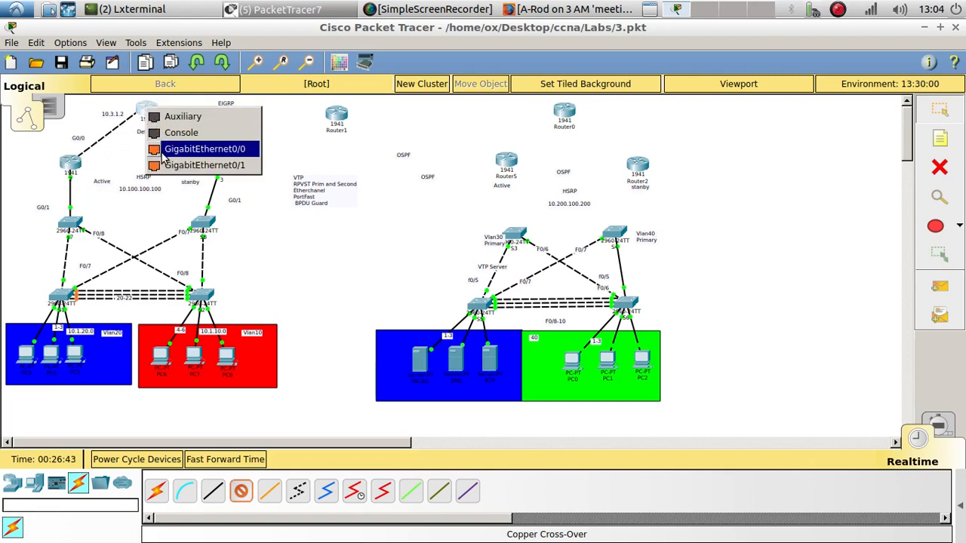
left_click(162, 153)
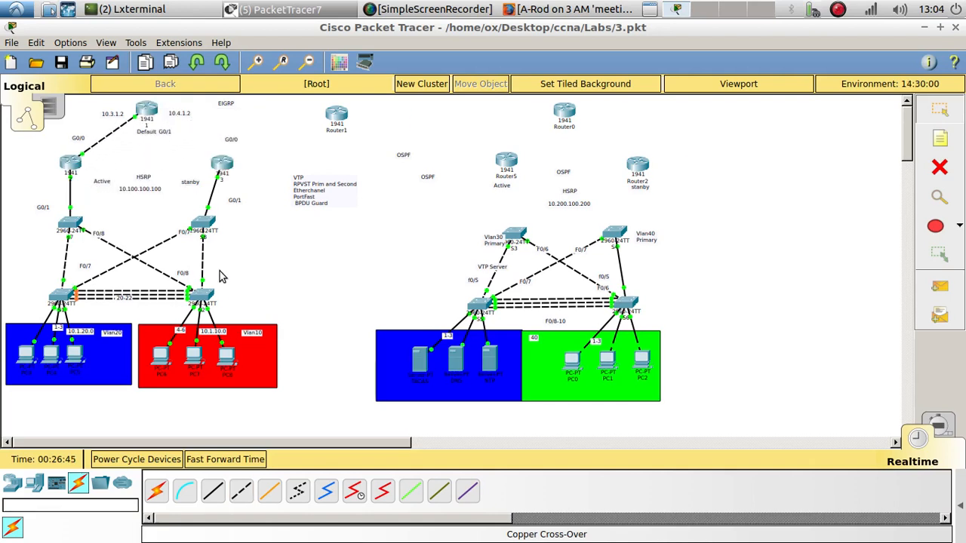
Connect router 3's GigabitEthernet0/0 to router 1's GigabitEthernet0/1 with a copper cross-over cable.
left_click(240, 491)
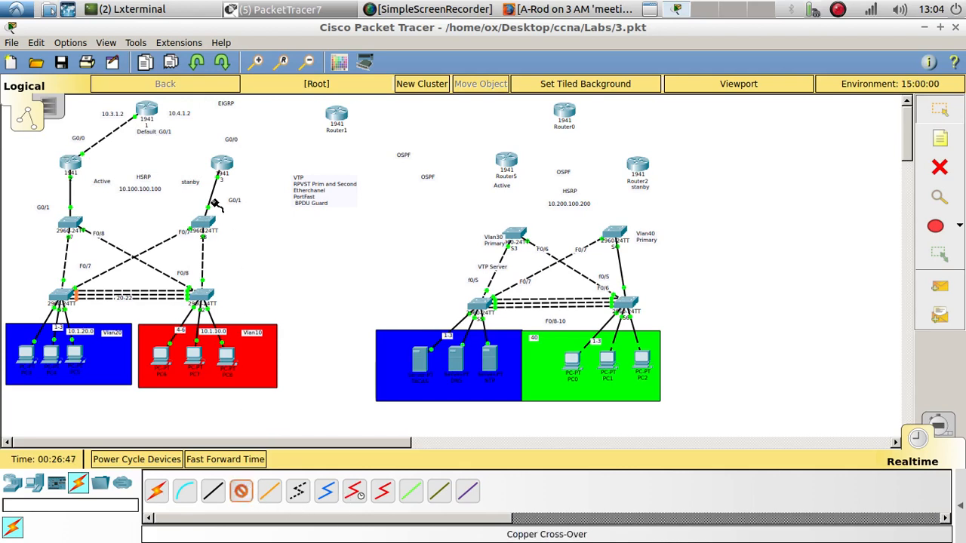
left_click(224, 162)
left_click(263, 198)
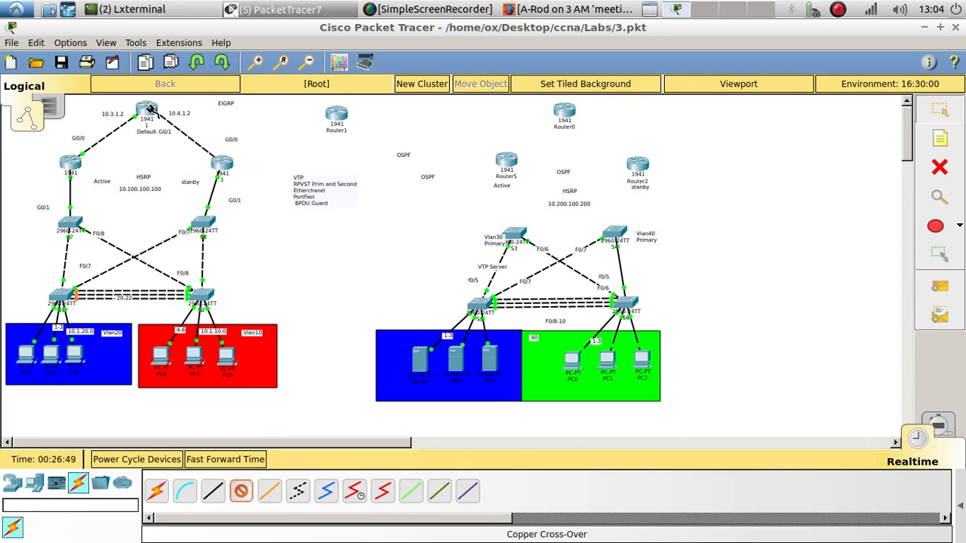
left_click(149, 107)
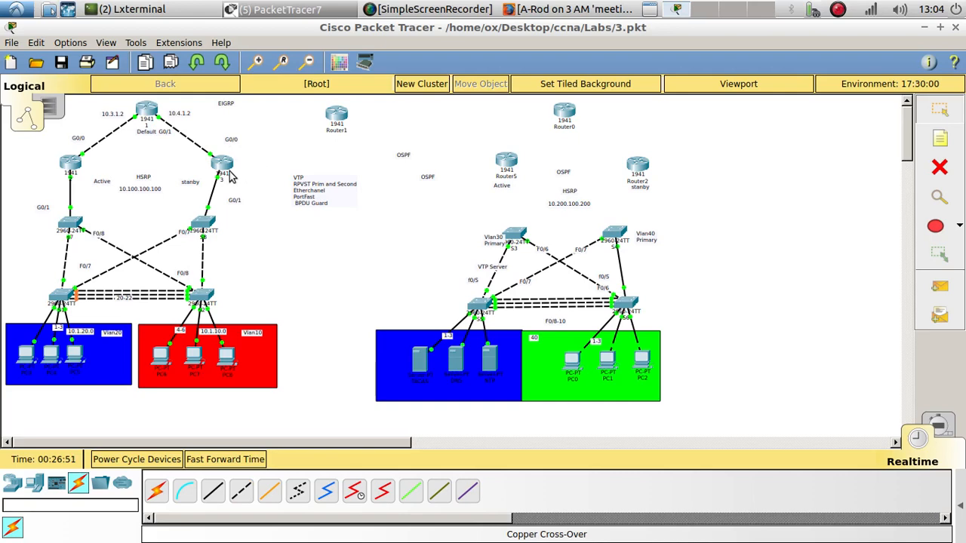
Open PC8's IP configuration and set the static address 10.1.10.2 with subnet mask 255.255.255.0.
left_click(226, 363)
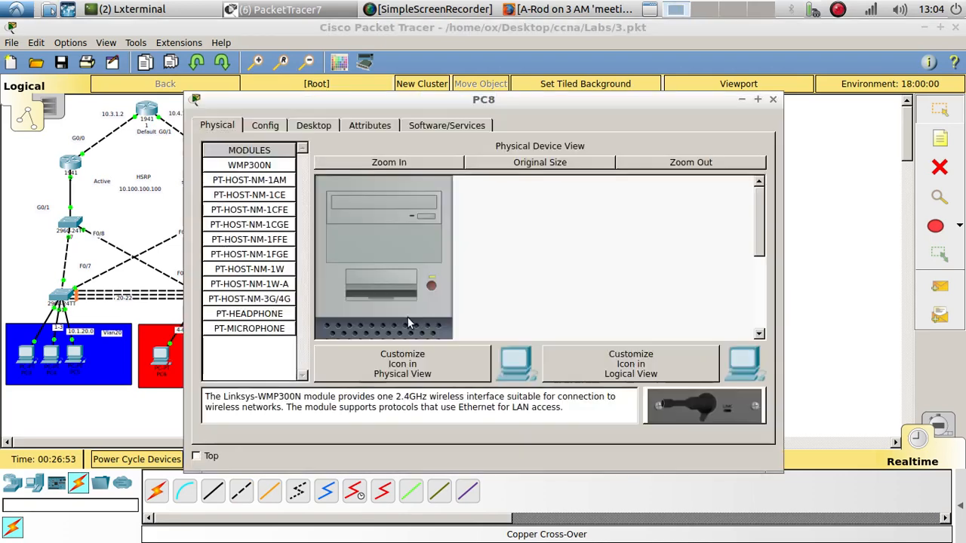
left_click_drag(434, 95, 589, 92)
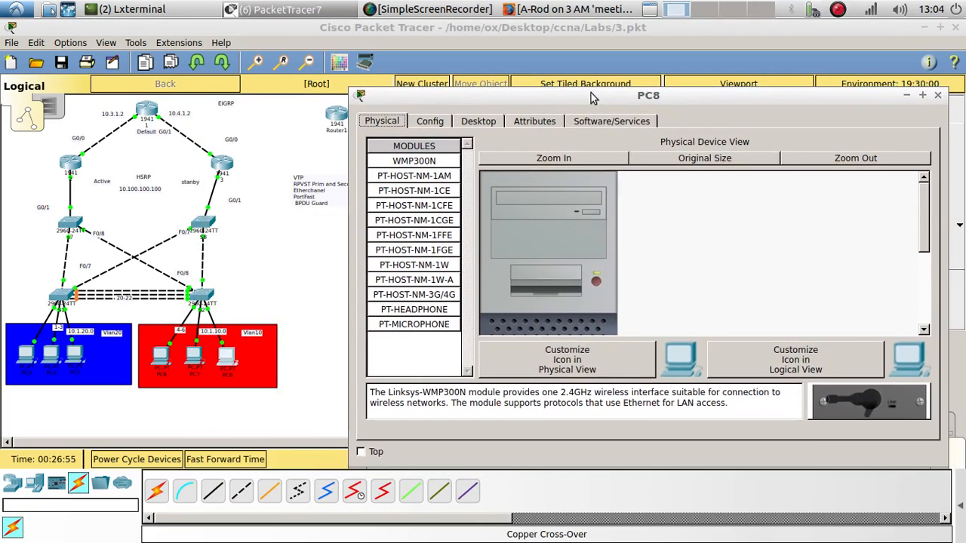
left_click(429, 121)
left_click(478, 120)
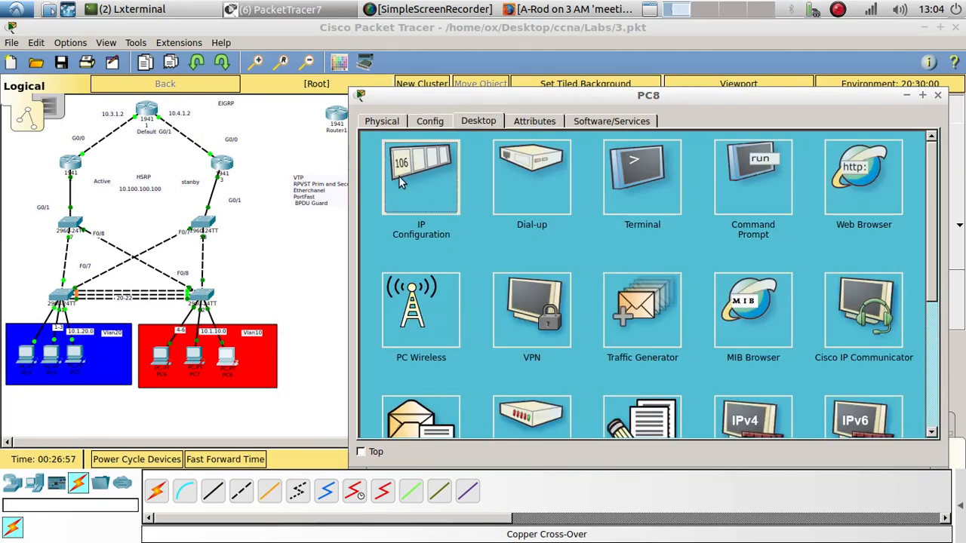
left_click(398, 176)
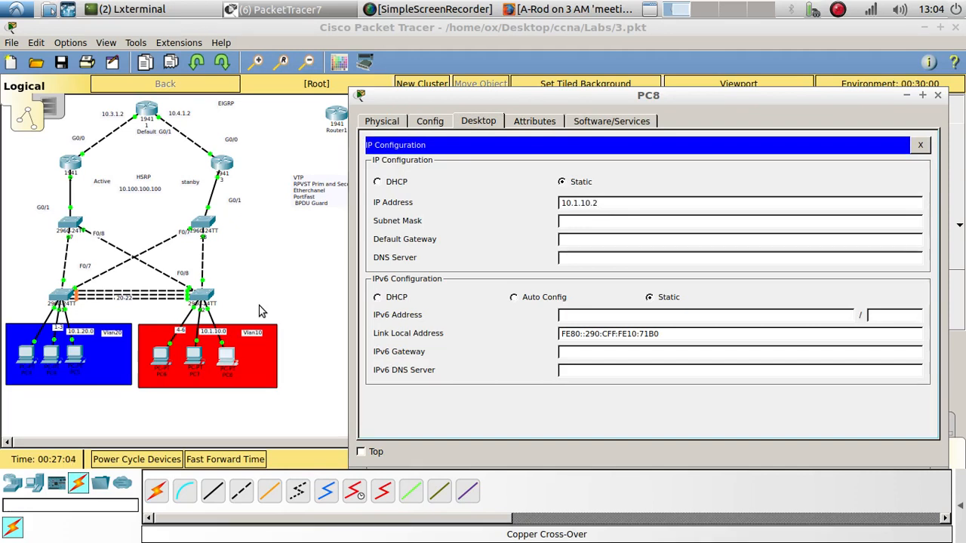
key("Tab")
type("255")
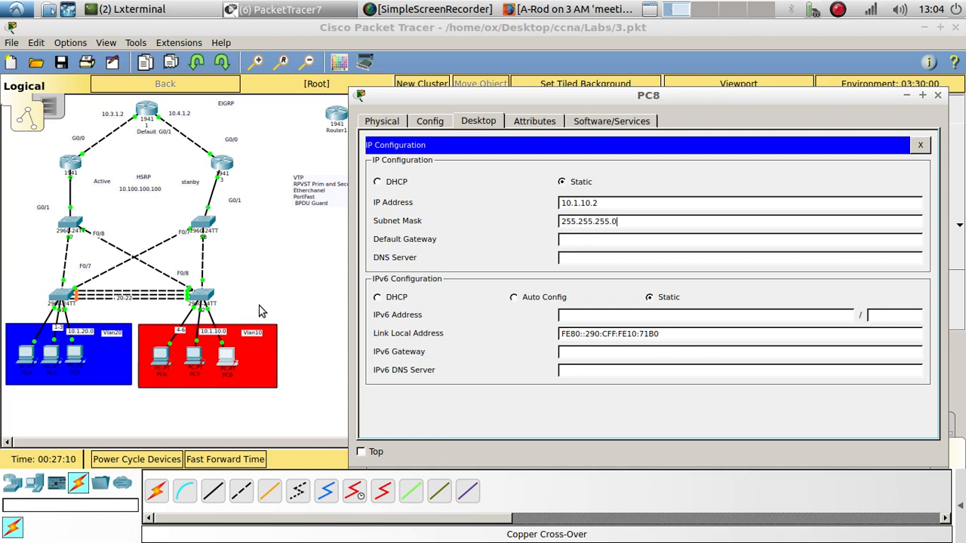
Set PC8's default gateway to 10.100.100.200 and close the PC's window.
left_click(598, 239)
type("10.100.100.200")
left_click_drag(604, 202, 509, 191)
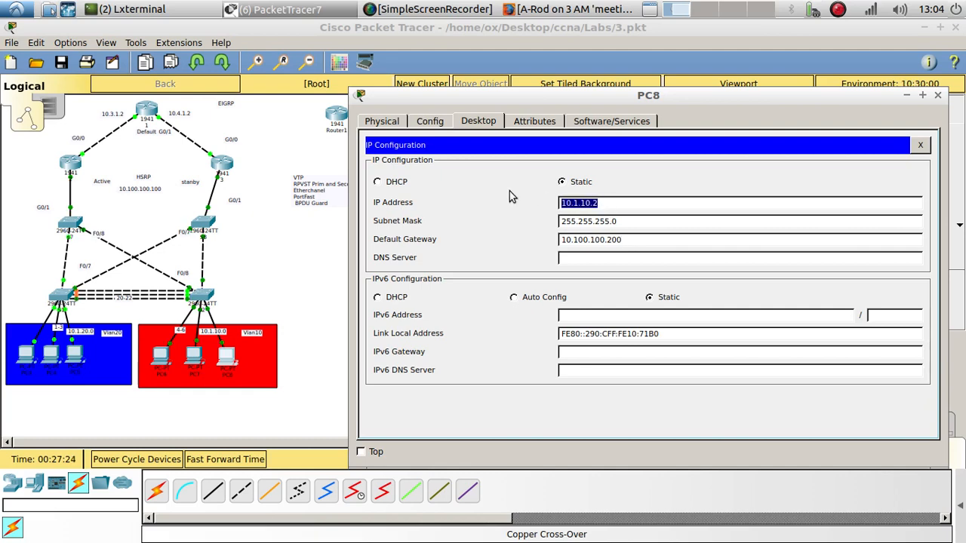
key("Tab")
left_click(919, 145)
left_click(937, 95)
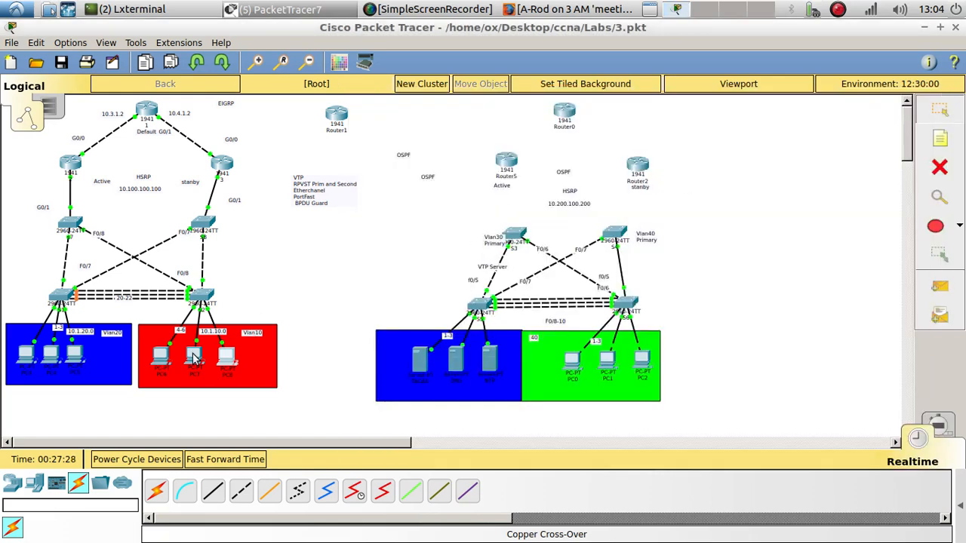
Open PC7's IP configuration and set the static address 10.1.10.3 with subnet mask 255.255.255.0.
left_click(195, 359)
left_click(313, 125)
left_click(252, 176)
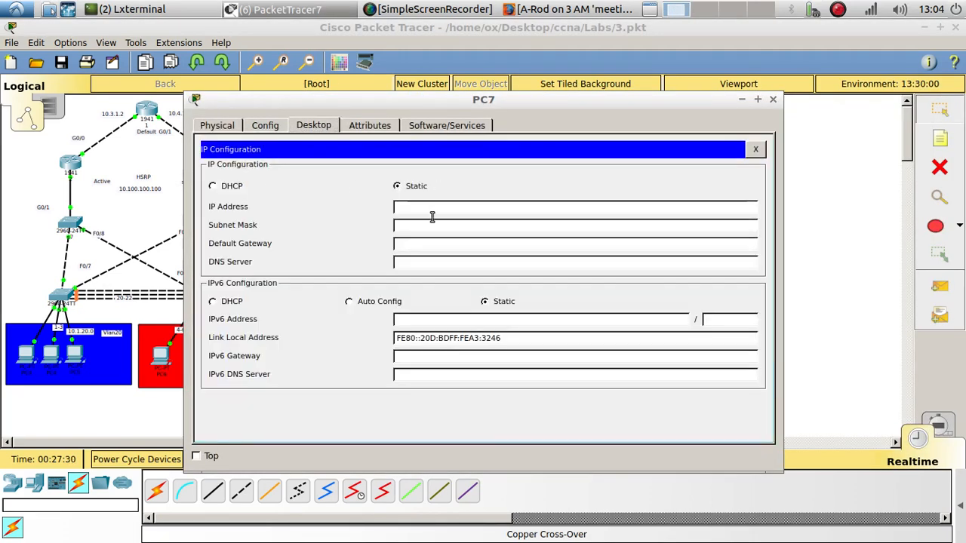
left_click(432, 207)
type("10.1.10.3")
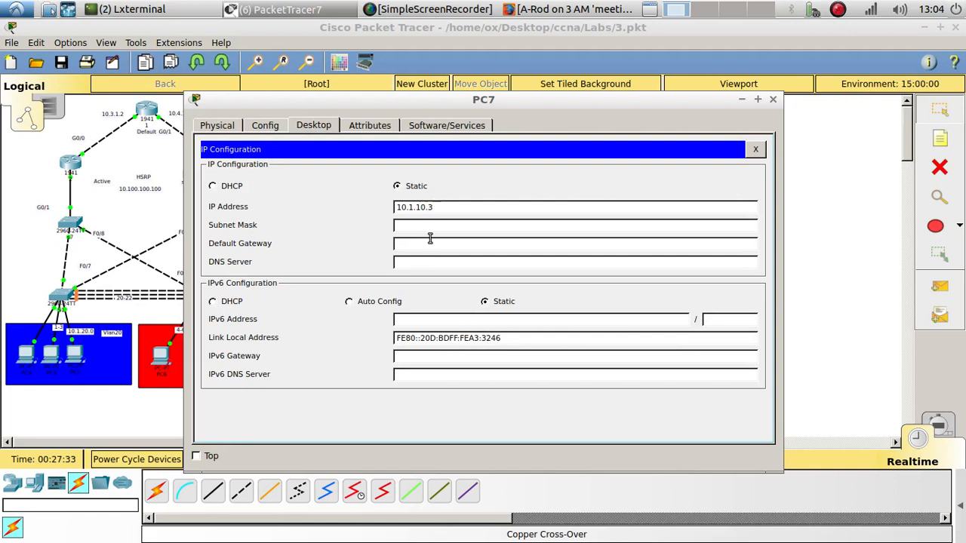
left_click(432, 225)
left_click_drag(433, 225, 353, 231)
type("255.255.2")
type("55.255.0")
Set PC7's default gateway to 10.100.100.200 and close the PC's window.
left_click(425, 243)
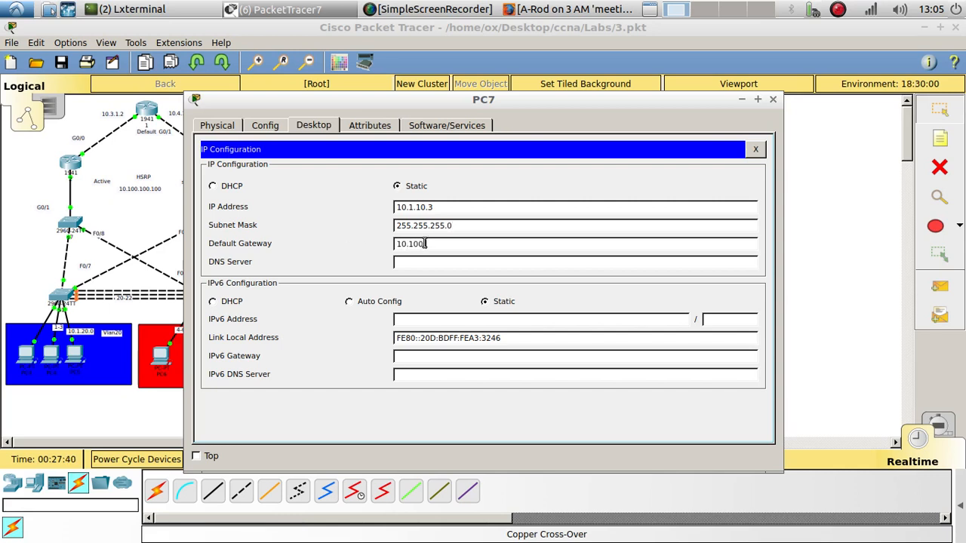
type("10.100.100.200")
left_click(772, 99)
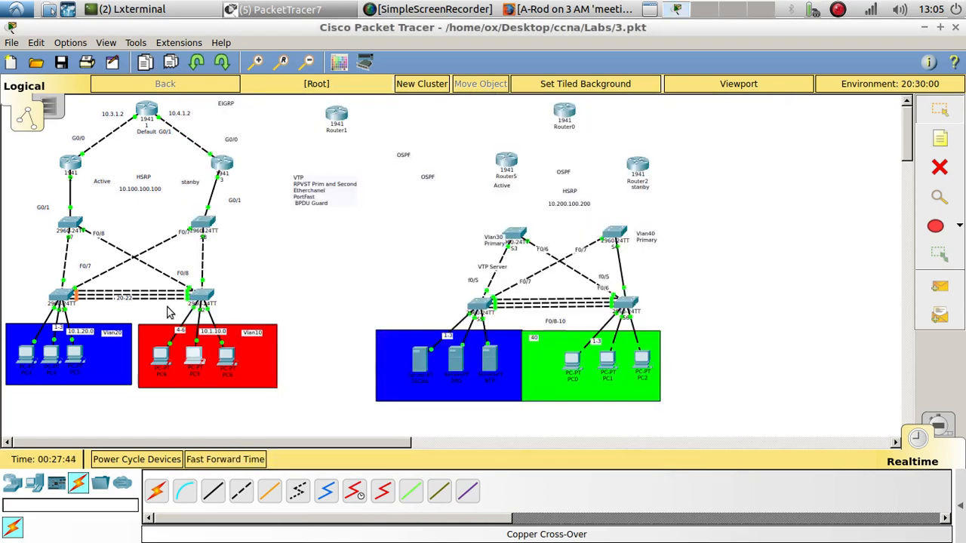
Give PC6 the static address 10.1.10.4, subnet mask 255.255.255.0 and default gateway 10.100.100.200, and close its window.
left_click(190, 353)
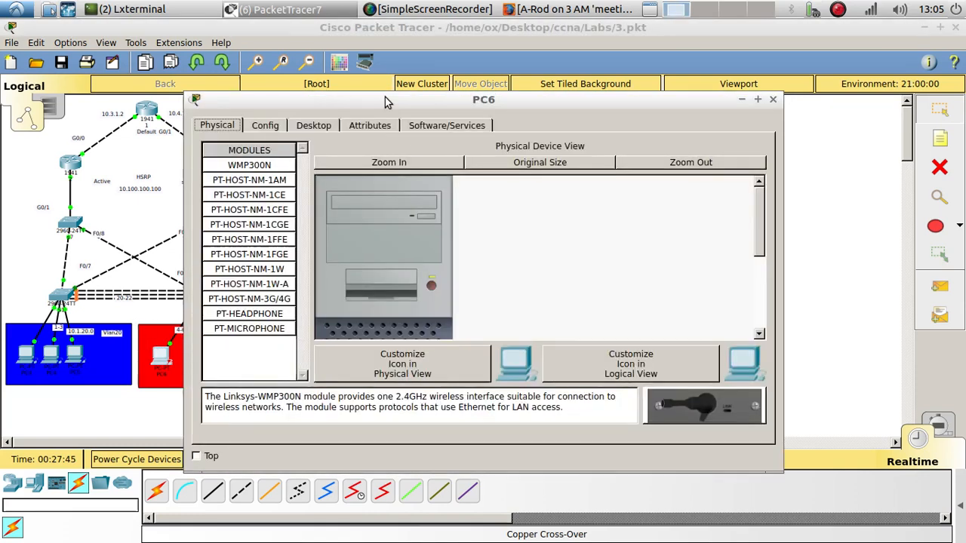
left_click(316, 125)
left_click(256, 181)
left_click(402, 207)
type("10.1.10.2")
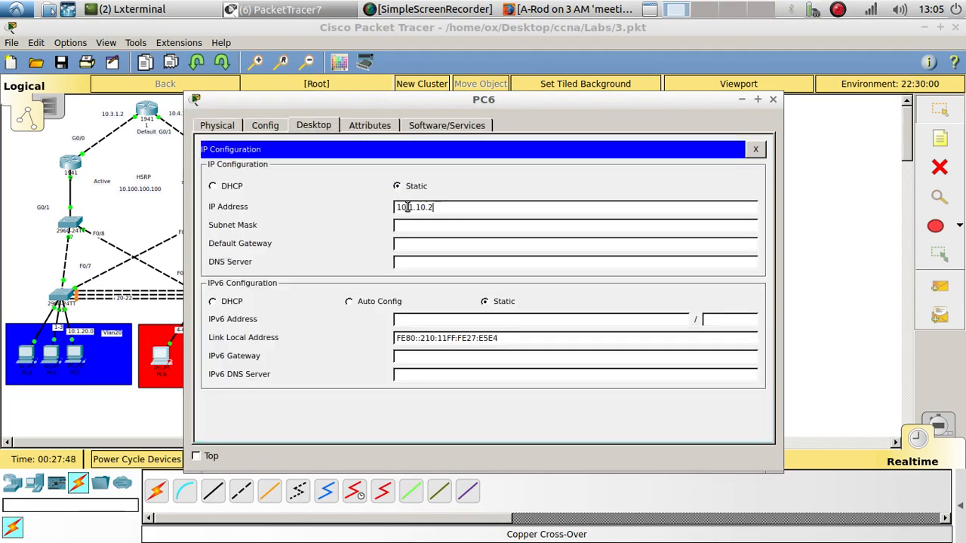
key("Tab")
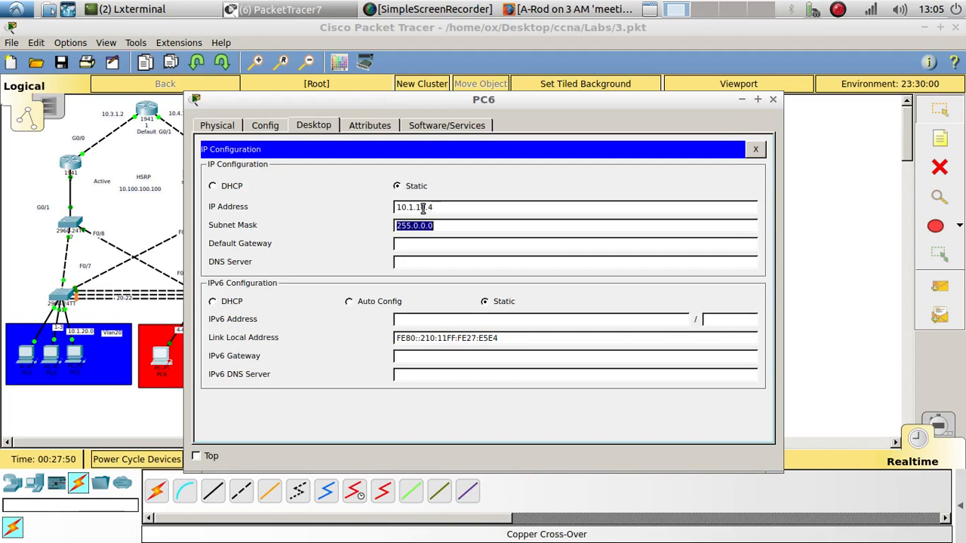
type("255.25")
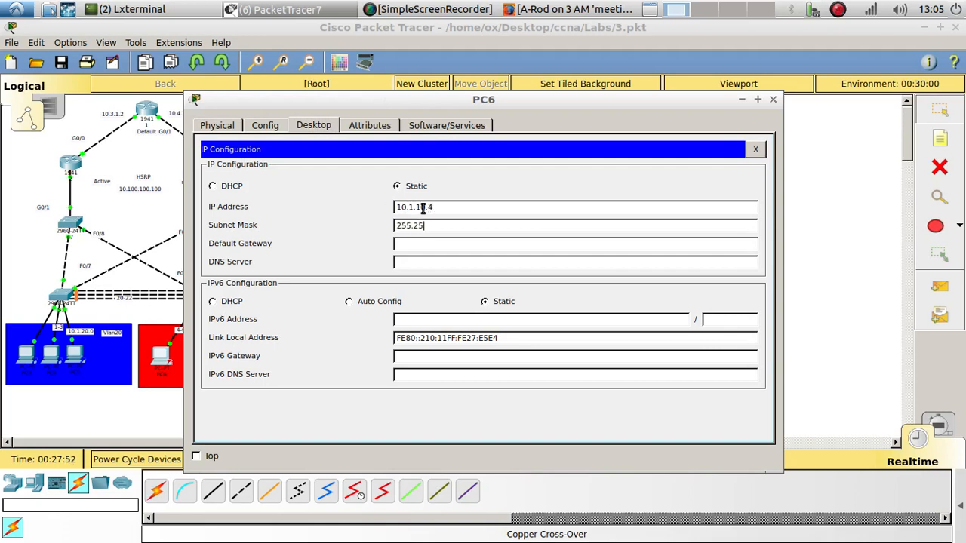
type("5.255.0")
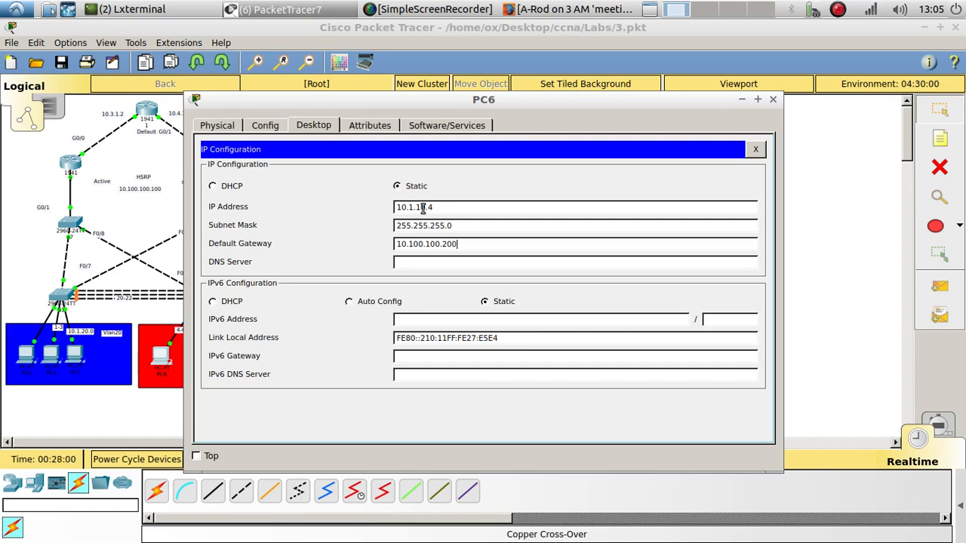
left_click(755, 148)
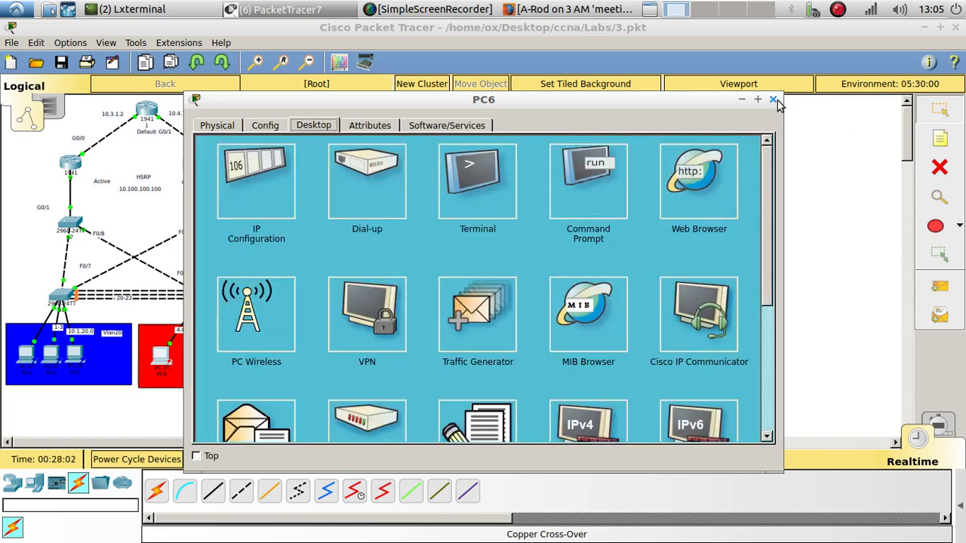
left_click(772, 100)
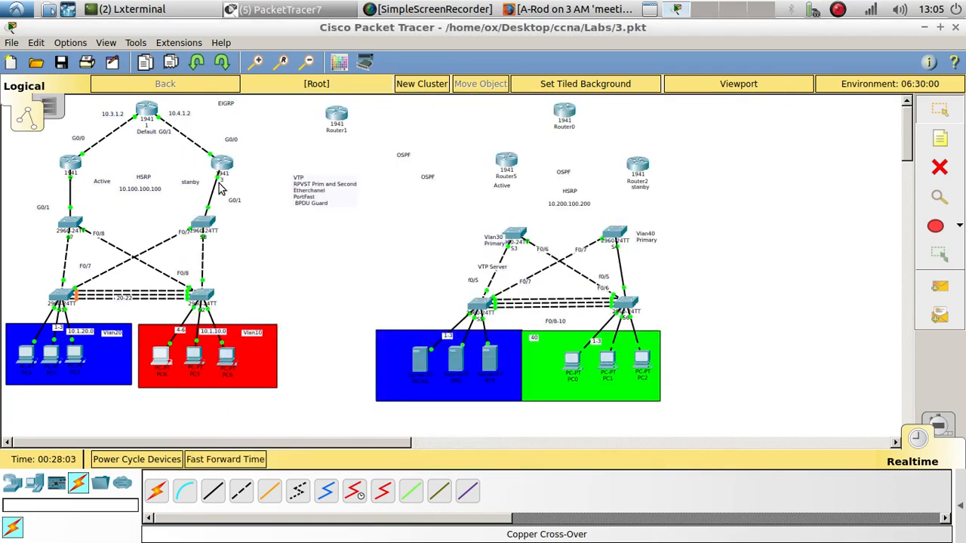
Open PC8's command prompt and ping 10.1.10.1, moving the window clear of the topology.
left_click(226, 359)
left_click(559, 184)
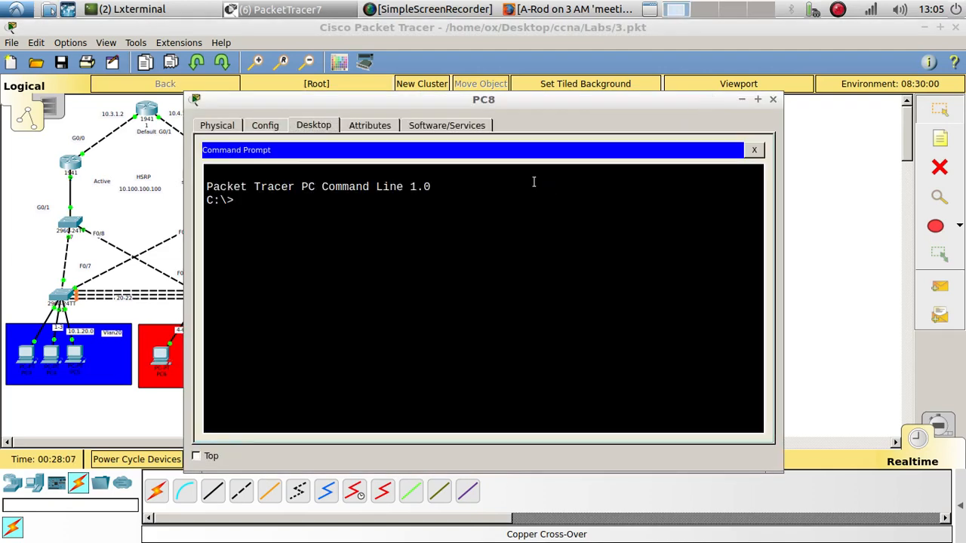
type("ping 10.1.10.1")
key("Return")
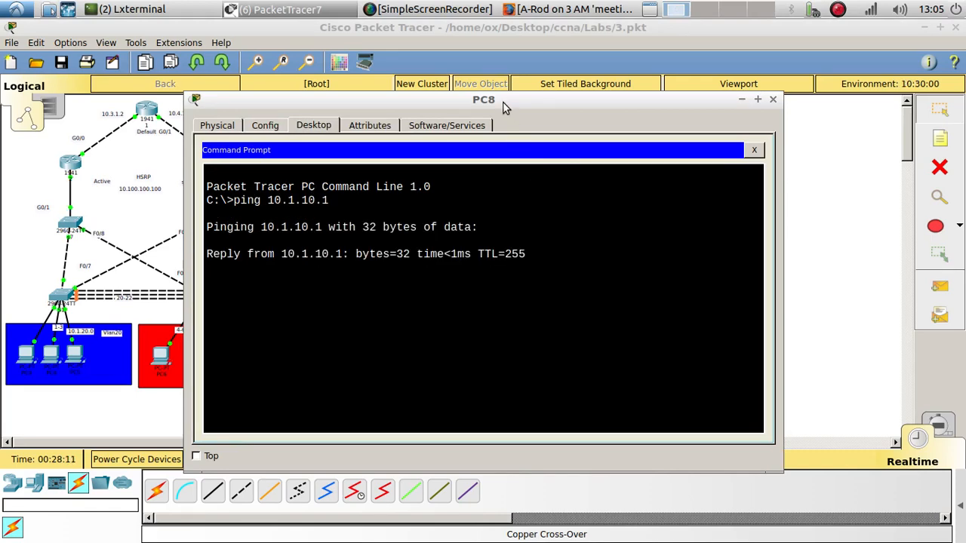
left_click_drag(504, 108, 709, 109)
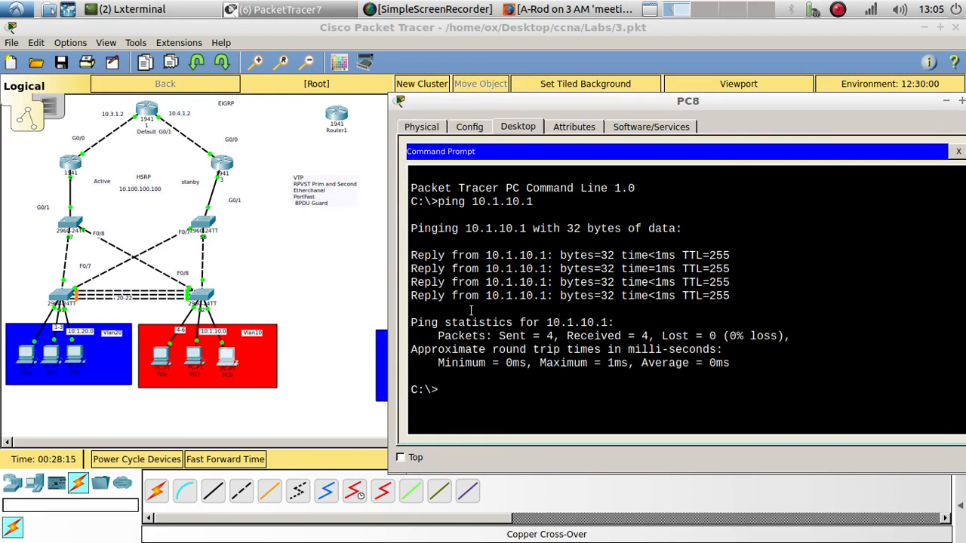
Ping 10.4.1.1 from PC8 by editing the previous ping command.
key("Up")
key("Left")
key("Left")
key("Left")
key("Left")
key("Left")
key("BackSpace")
type("4")
key("Right")
key("Right")
key("Right")
key("BackSpace")
key("BackSpace")
type("1")
key("Return")
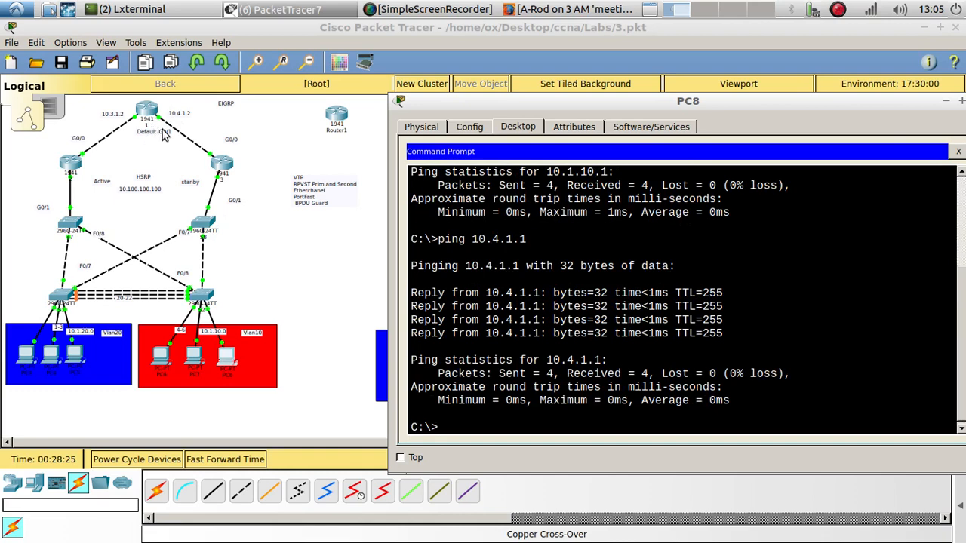
Ping R1's address 10.4.1.2 from PC8's command prompt.
key("Up")
key("BackSpace")
type("2")
key("Return")
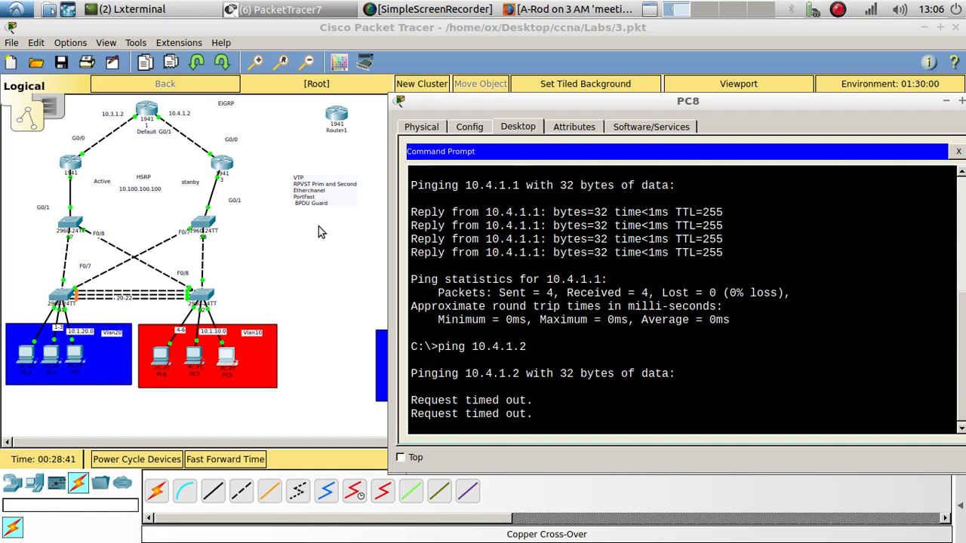
Open the command line of router R3 and ping 10.4.1.2 from it.
left_click(227, 164)
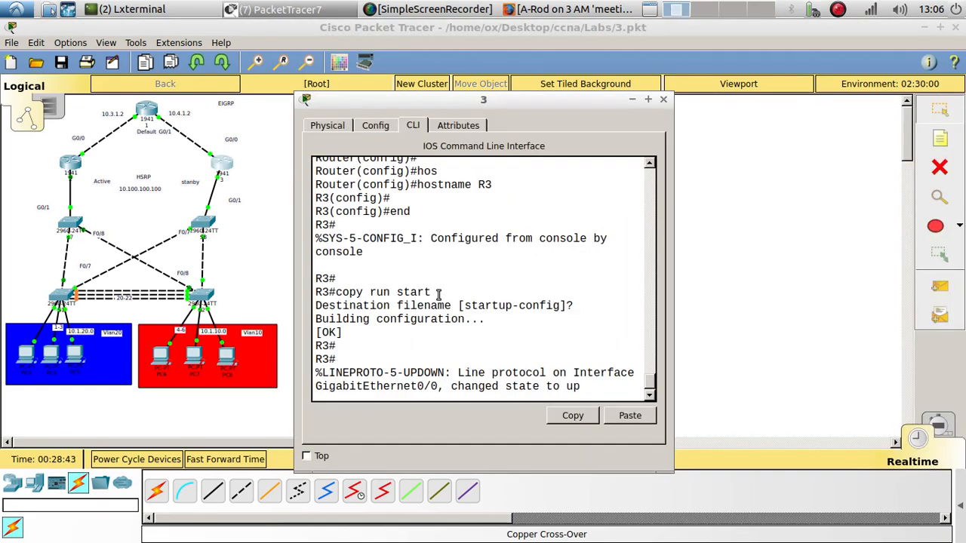
key("Return")
key("Return")
key("Return")
type("ping 10.")
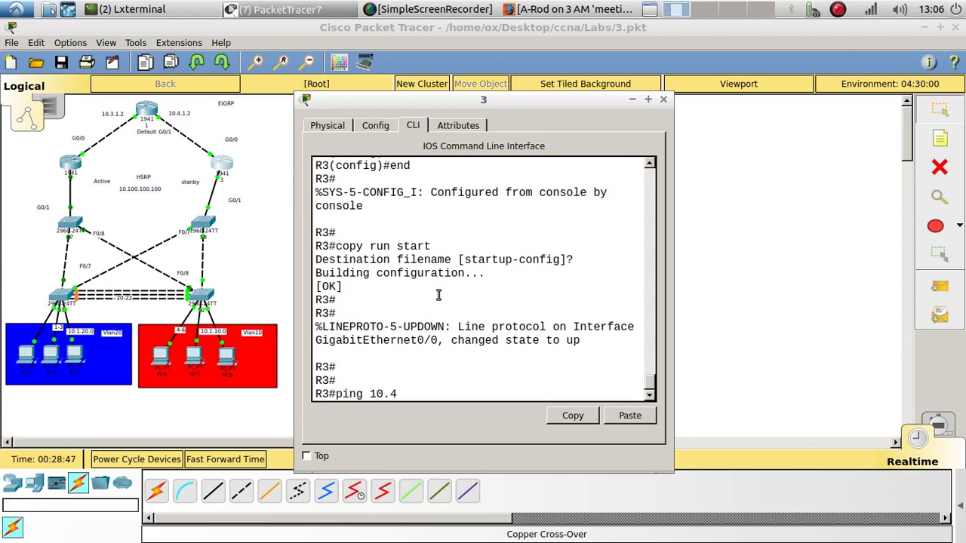
type("4.1.2")
key("Return")
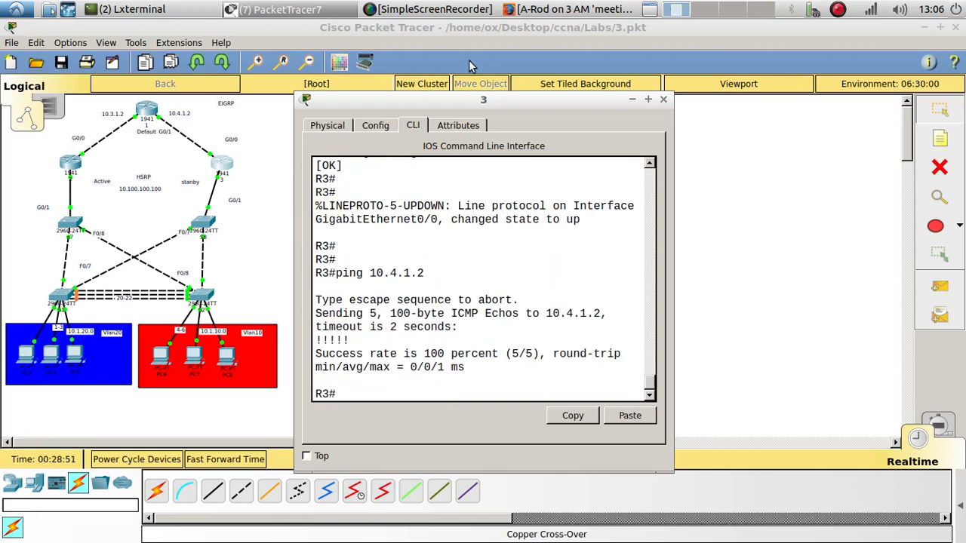
Enter global configuration mode on R3 and start the EIGRP routing process with autonomous system number 100.
left_click_drag(466, 100, 564, 102)
type("confi")
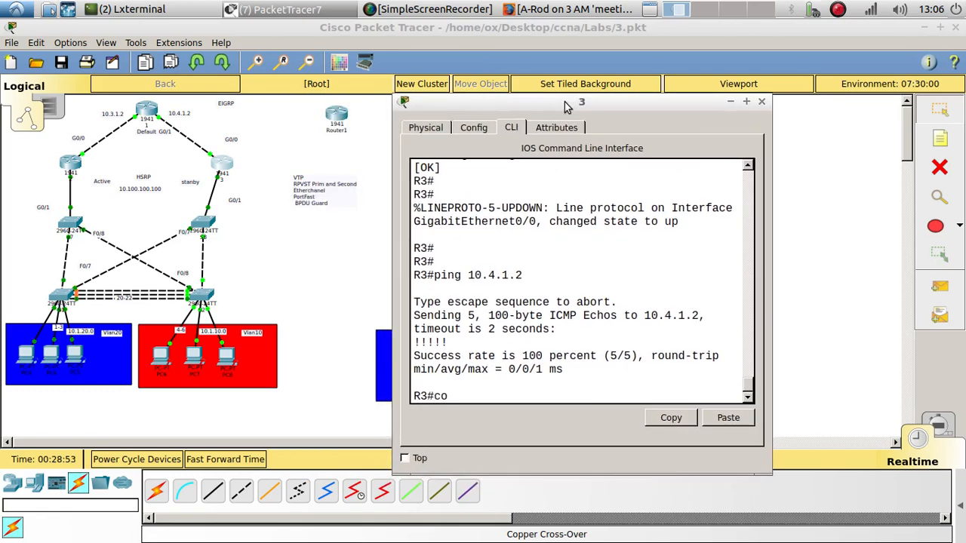
key("Tab")
type("terminal")
key("Return")
key("Return")
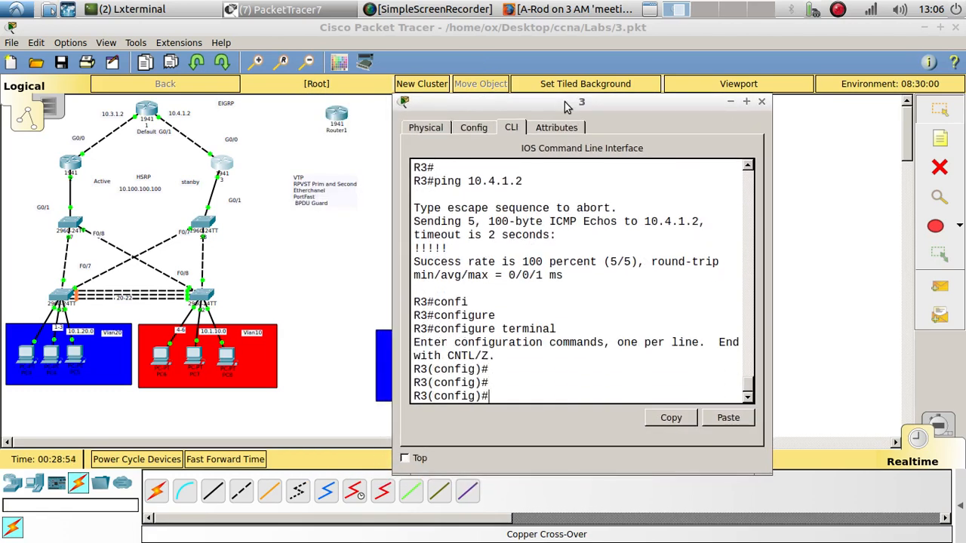
type("rou")
key("Tab")
type("ei")
key("Tab")
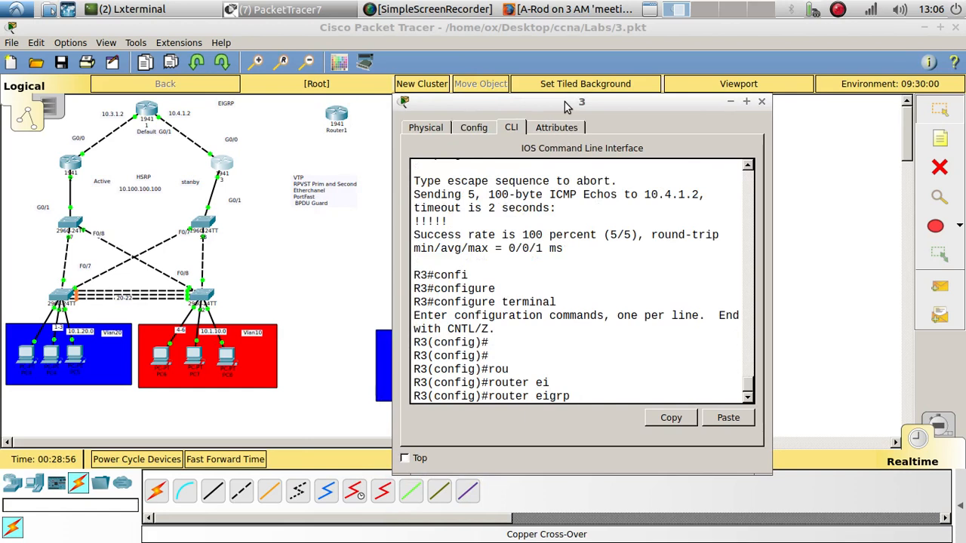
type("100")
key("Return")
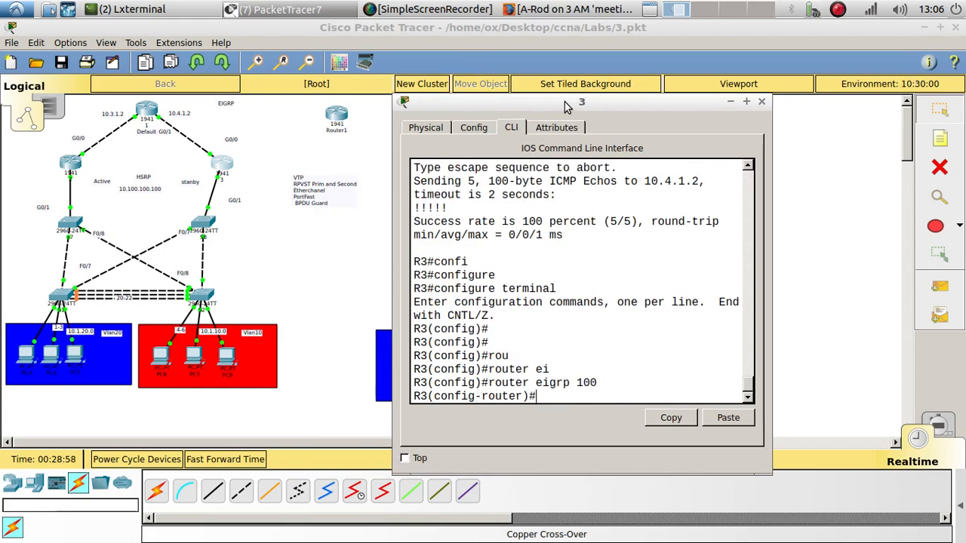
Advertise network 10.1.10.0 with wildcard mask 0.0.0.255 in R3's EIGRP 100 process.
type("net")
key("Tab")
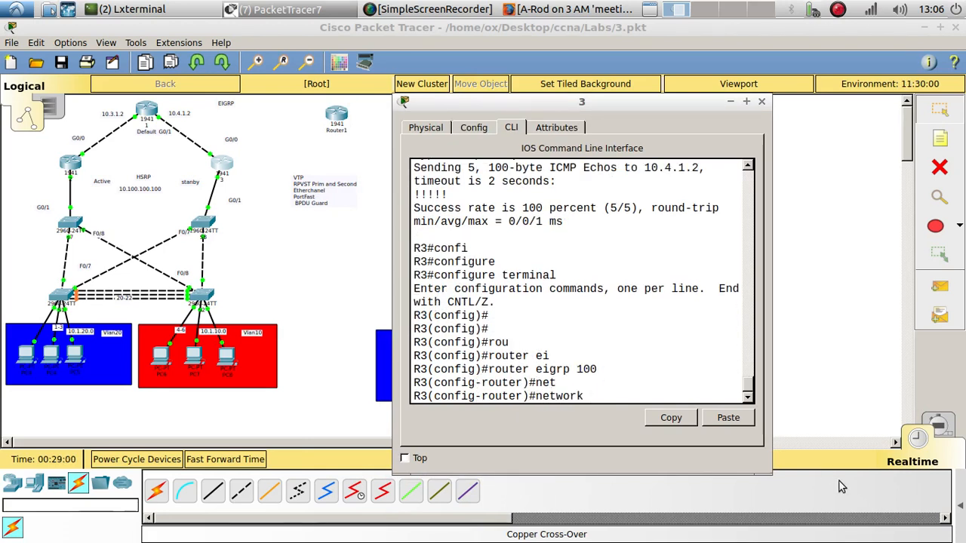
left_click_drag(769, 474, 891, 483)
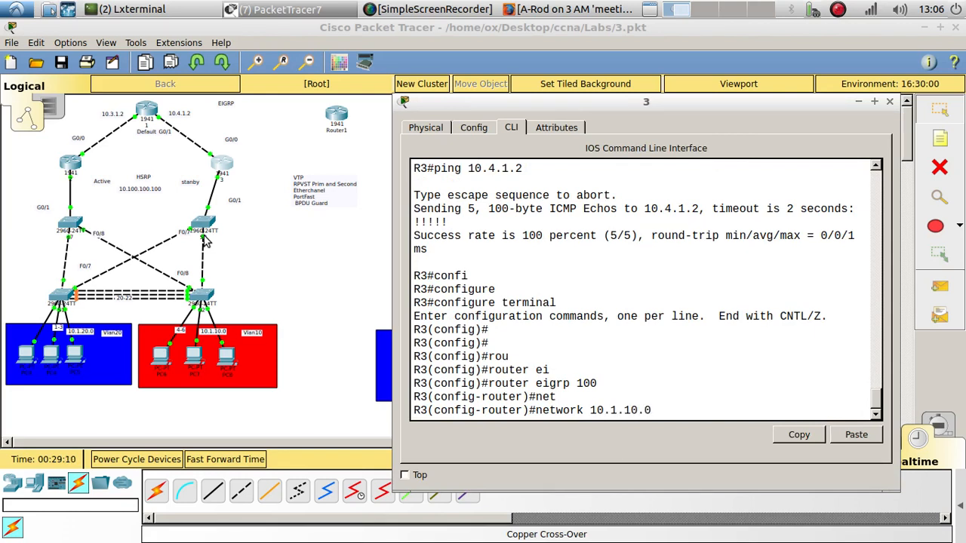
type("0.0.0.255")
key("Return")
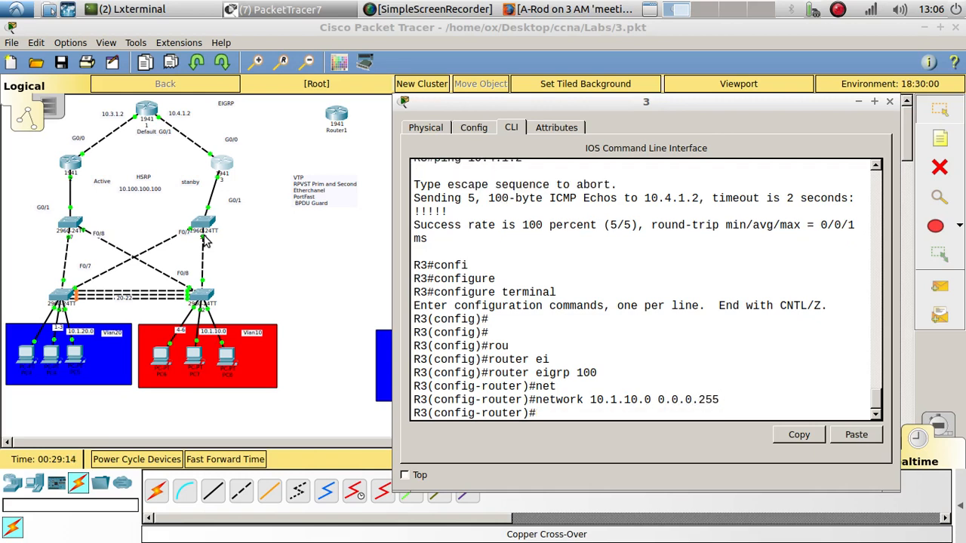
Advertise network 10.4.1.0 with wildcard mask 0.0.0.3 in R3's EIGRP 100 process.
key("Up")
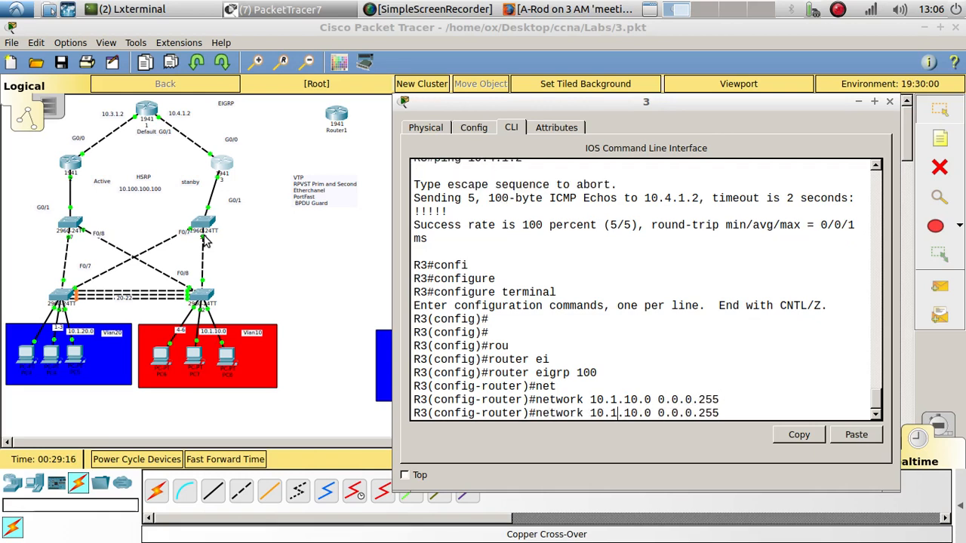
key("BackSpace")
type("4")
key("Right")
key("Right")
key("BackSpace")
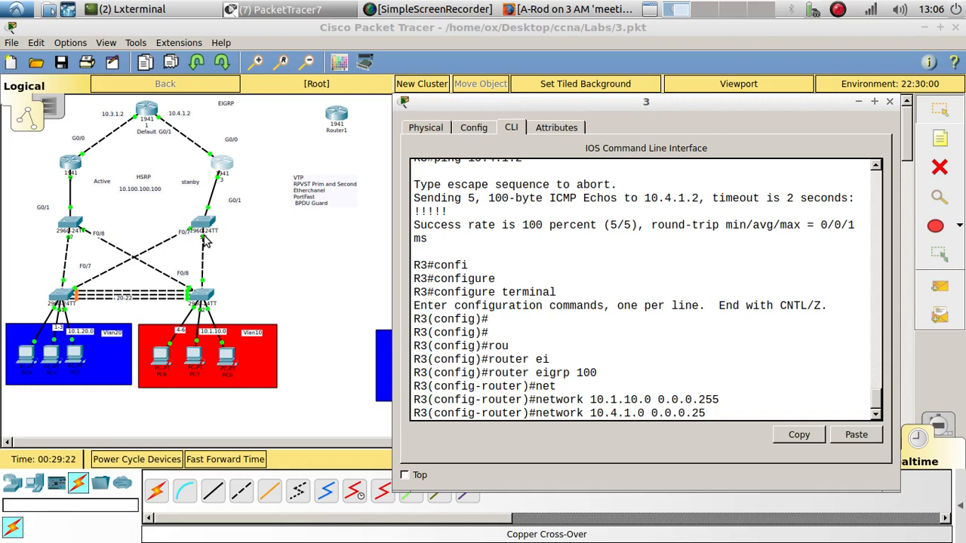
type("3")
key("Return")
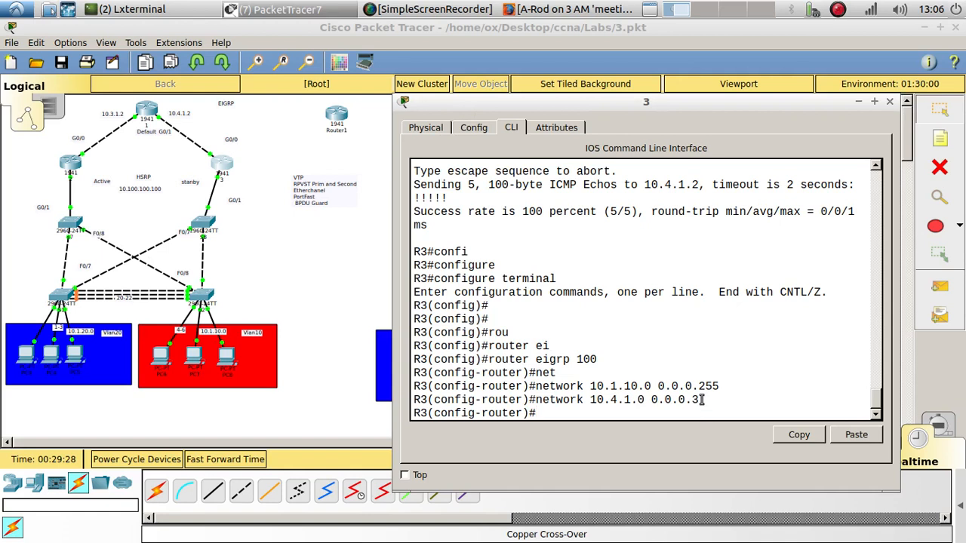
Copy R3's network 10.4.1.0 0.0.0.3 command and disable automatic summarization for its EIGRP process.
left_click_drag(698, 399, 536, 399)
key("ctrl+c")
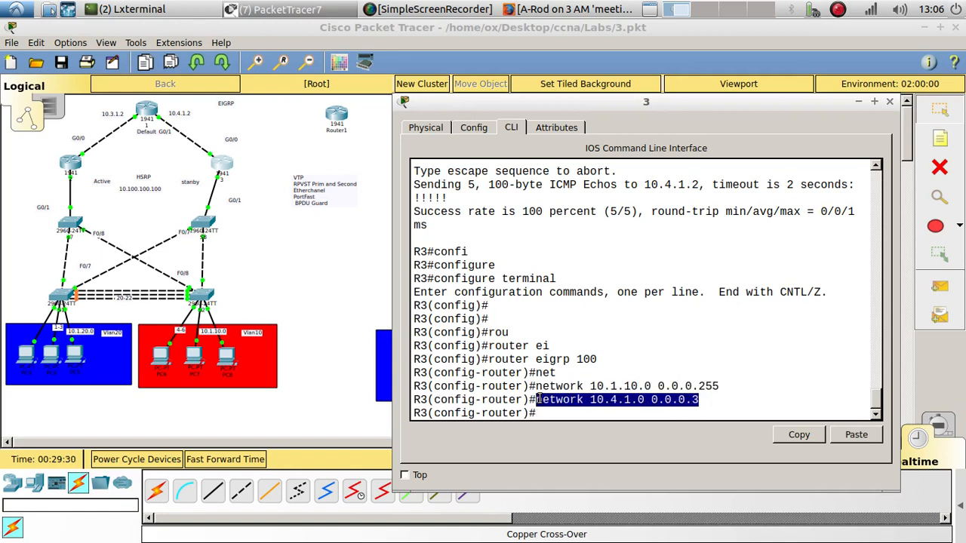
left_click(579, 416)
type("no au")
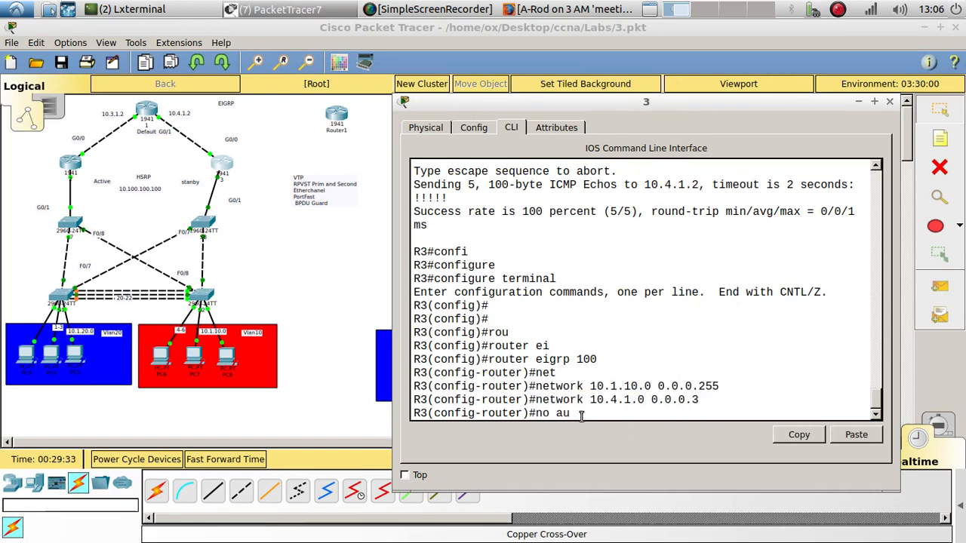
key("Tab")
key("Return")
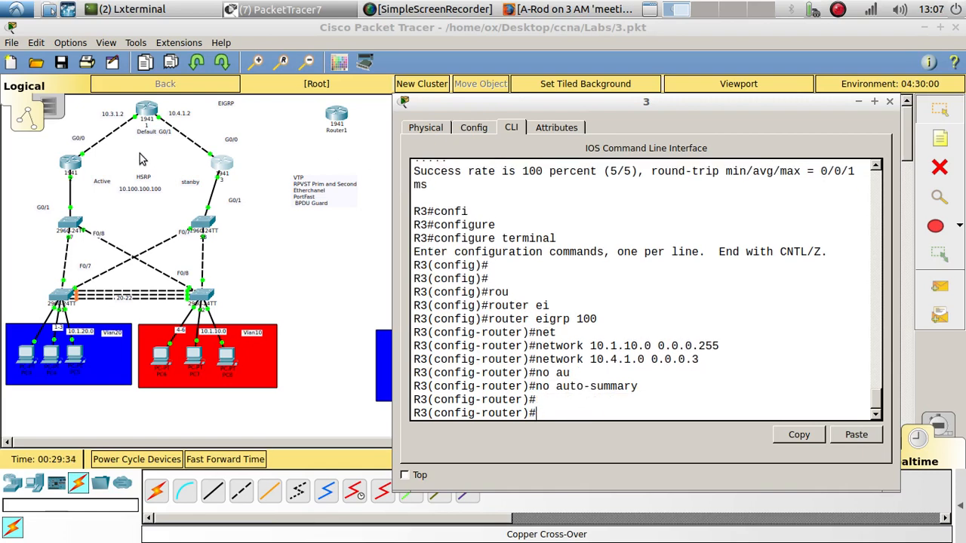
Open R1's command line, leave interface configuration mode and start the EIGRP routing process 100.
left_click(148, 118)
key("Return")
key("Return")
key("Return")
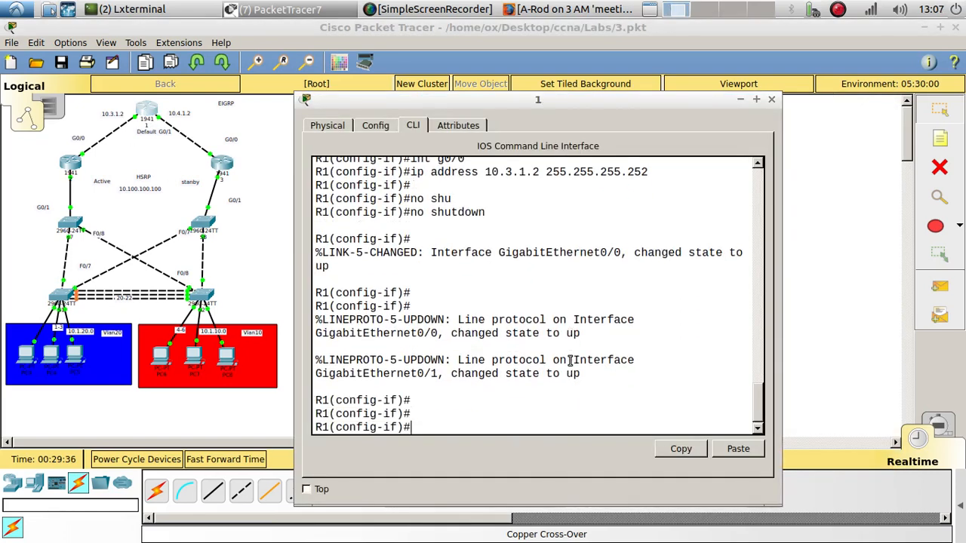
type("exi")
key("Tab")
key("Return")
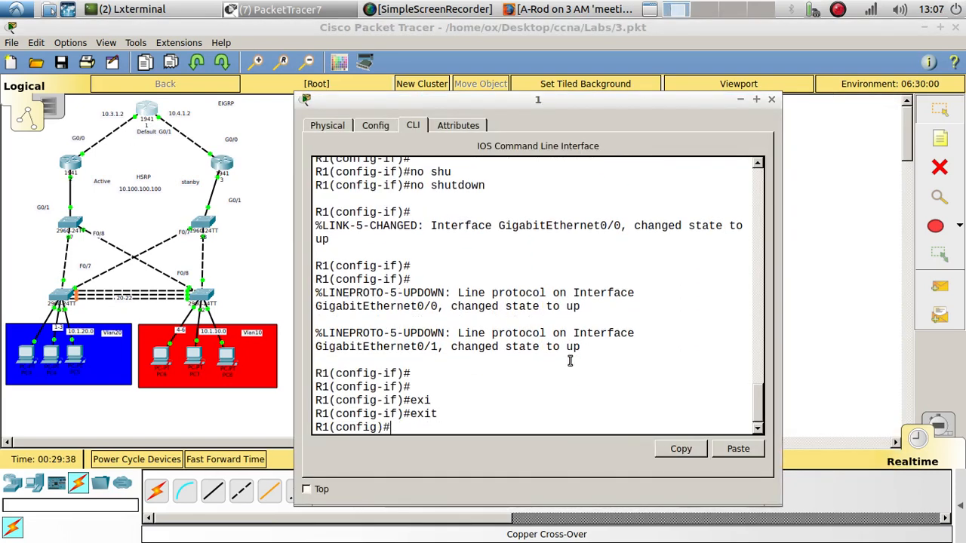
type("rou")
key("Tab")
type("e")
key("Tab")
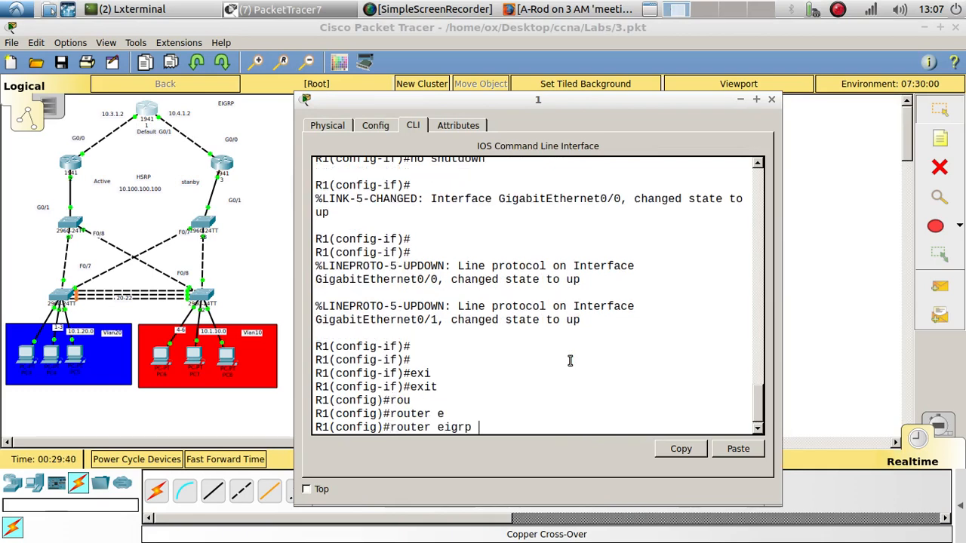
type("100")
key("Return")
key("Return")
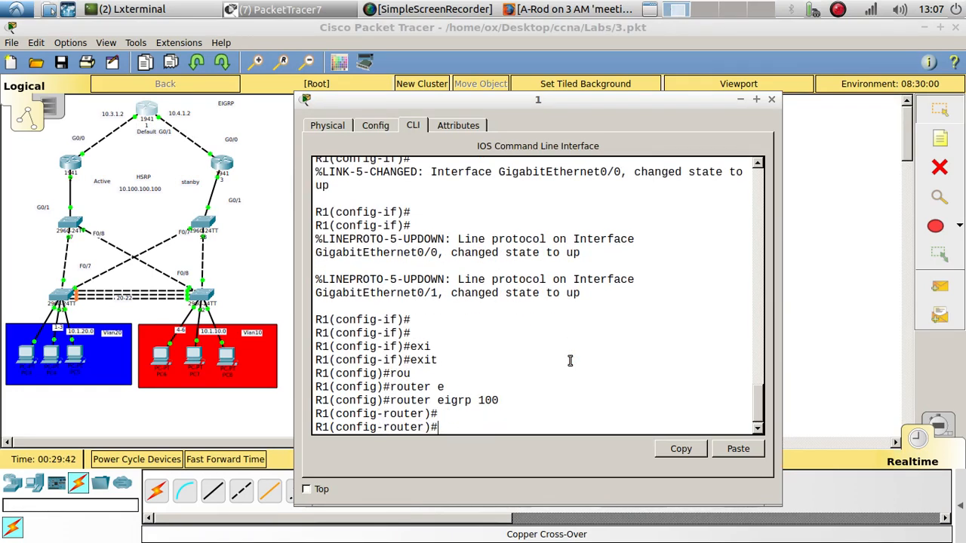
Paste the copied command network 10.4.1.0 0.0.0.3 into R1's EIGRP 100 process and run it.
left_click(734, 454)
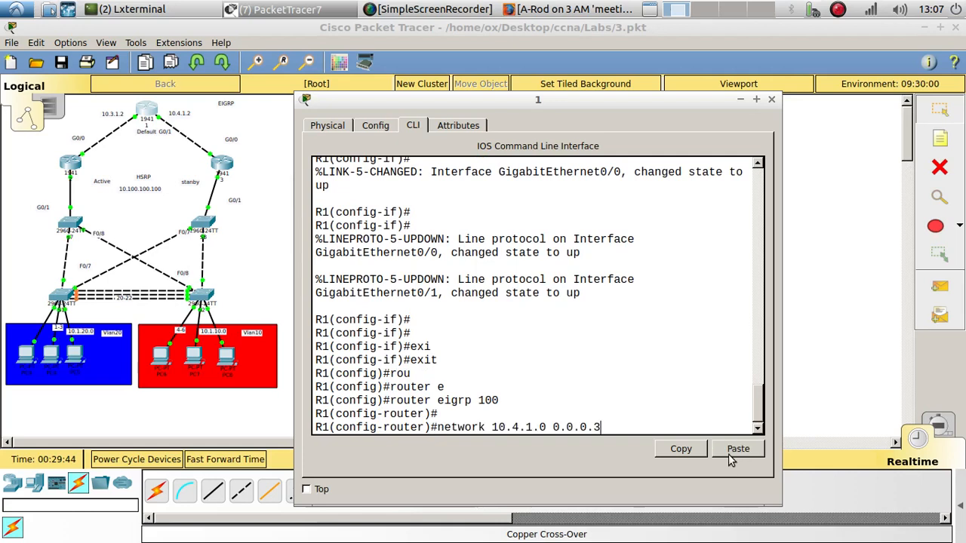
key("Return")
key("Return")
key("Return")
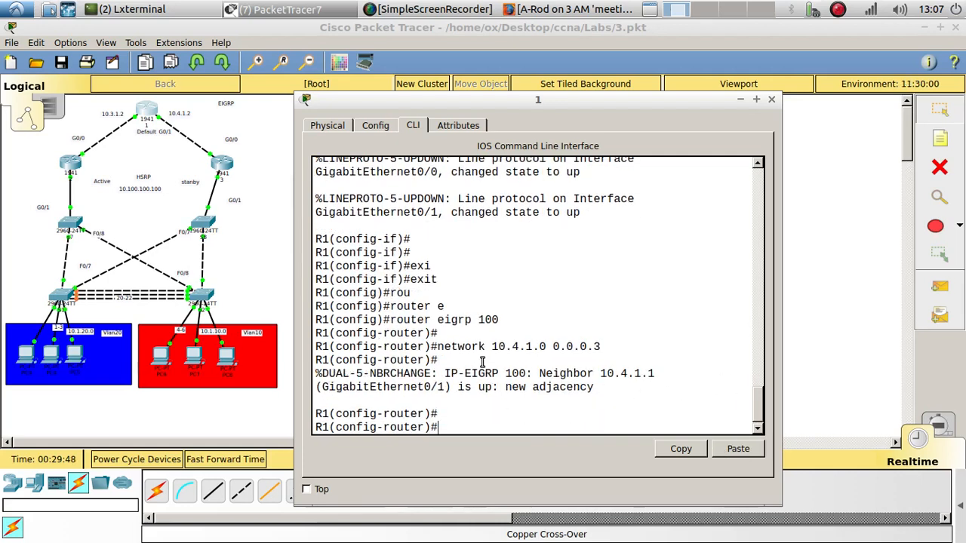
left_click_drag(509, 104, 581, 67)
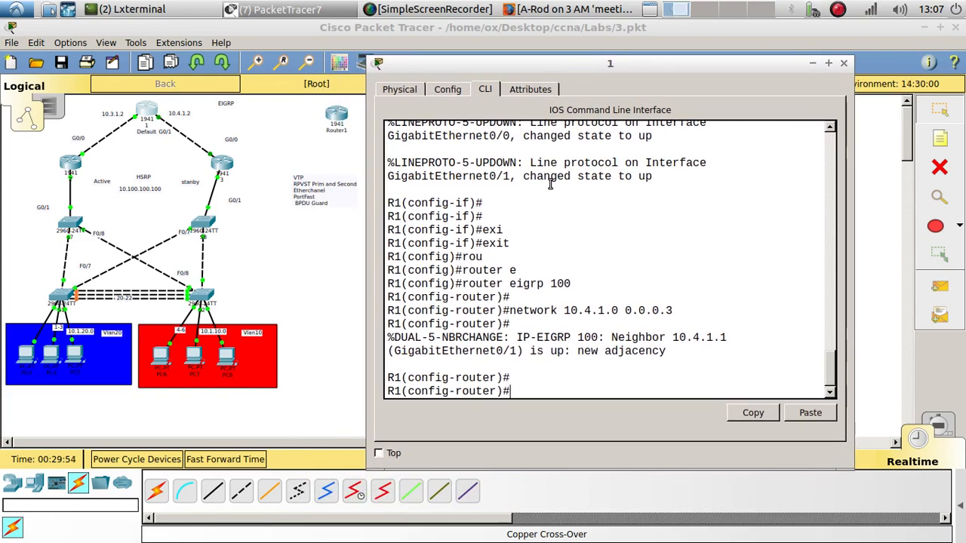
type("router eigrp 100")
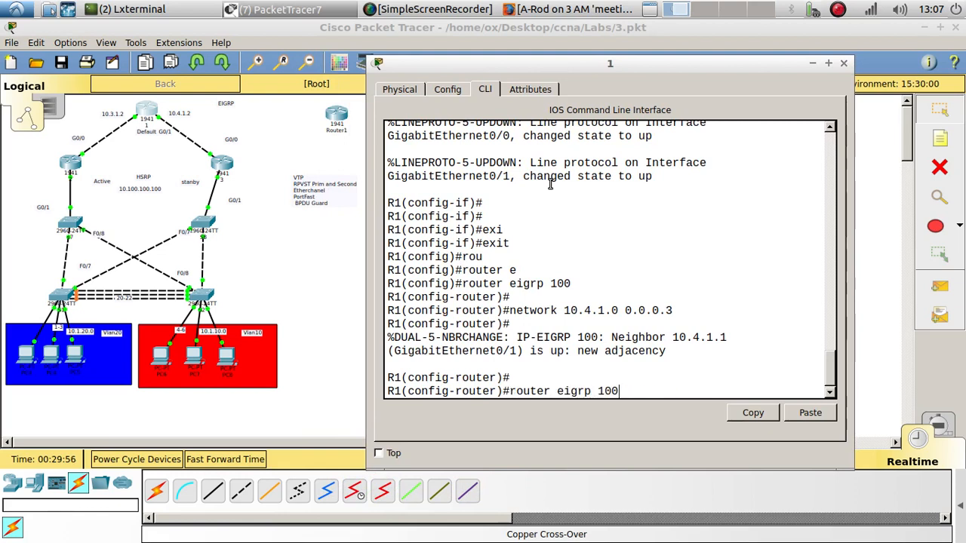
key("Up")
key("Up")
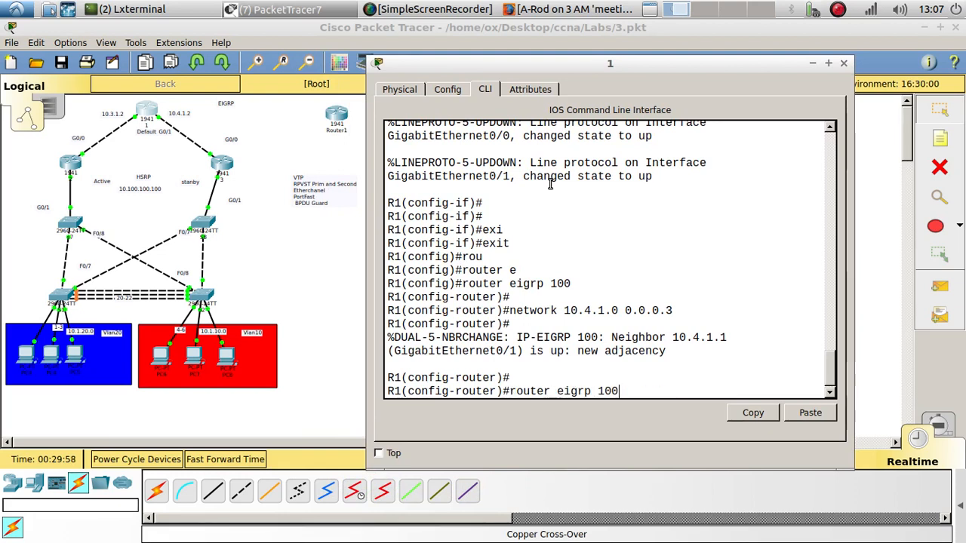
key("Up")
key("Down")
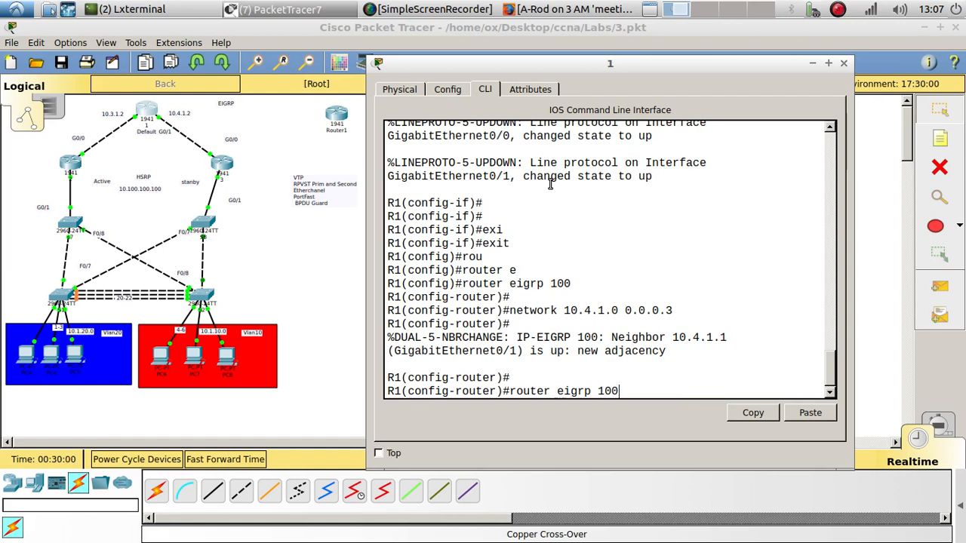
key("Up")
key("Up")
key("Down")
key("Down")
key("Down")
key("Down")
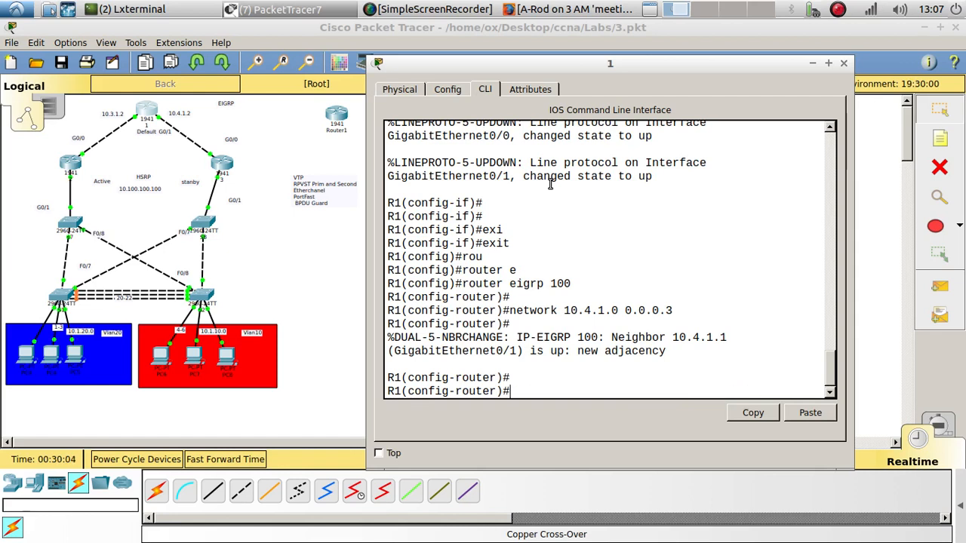
Advertise network 10.3.1.0 with wildcard mask 0.0.0.3 in R1's EIGRP 100 process, then close R1's window.
key("Up")
key("Left")
key("Left")
key("Left")
key("Left")
key("Left")
key("Left")
key("Left")
key("Left")
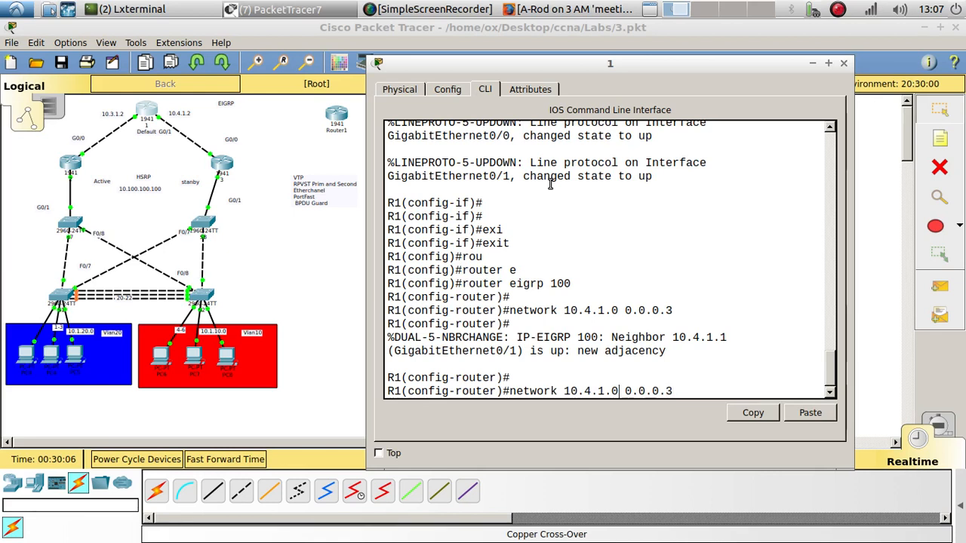
key("Left")
key("Left")
key("Left")
key("BackSpace")
type("3")
key("Return")
key("Return")
key("Return")
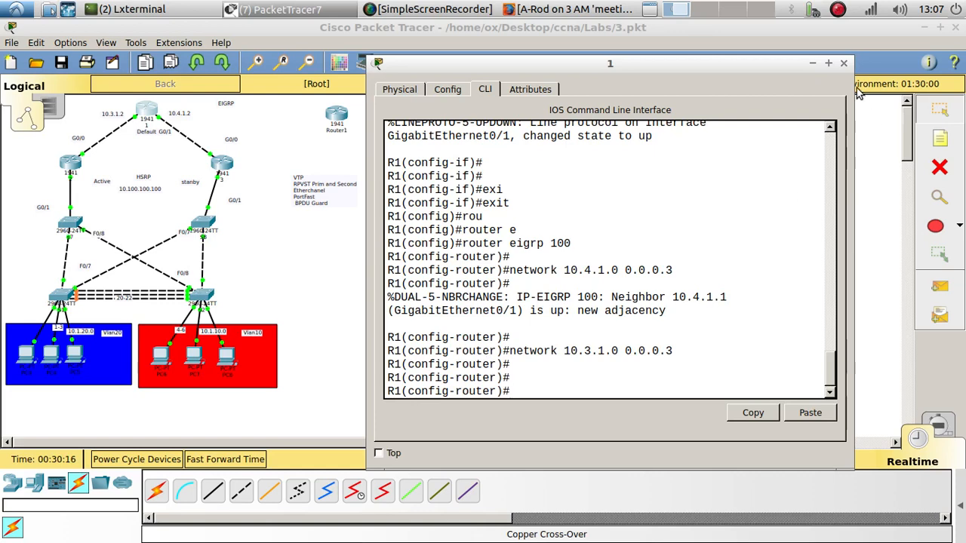
left_click(844, 62)
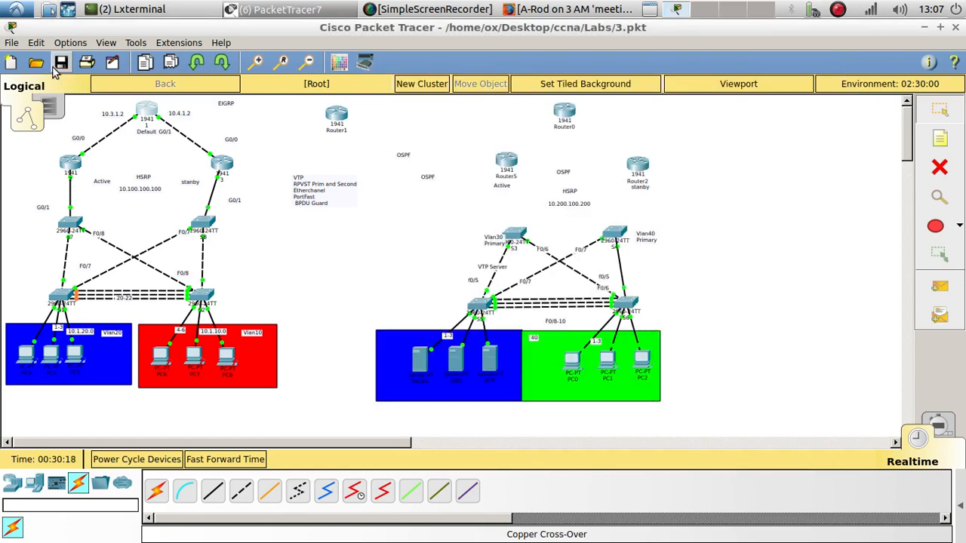
Open R3's command line and advertise network 10.1.20.0 with wildcard mask 0.0.0.255 in its EIGRP 100 process.
left_click(222, 162)
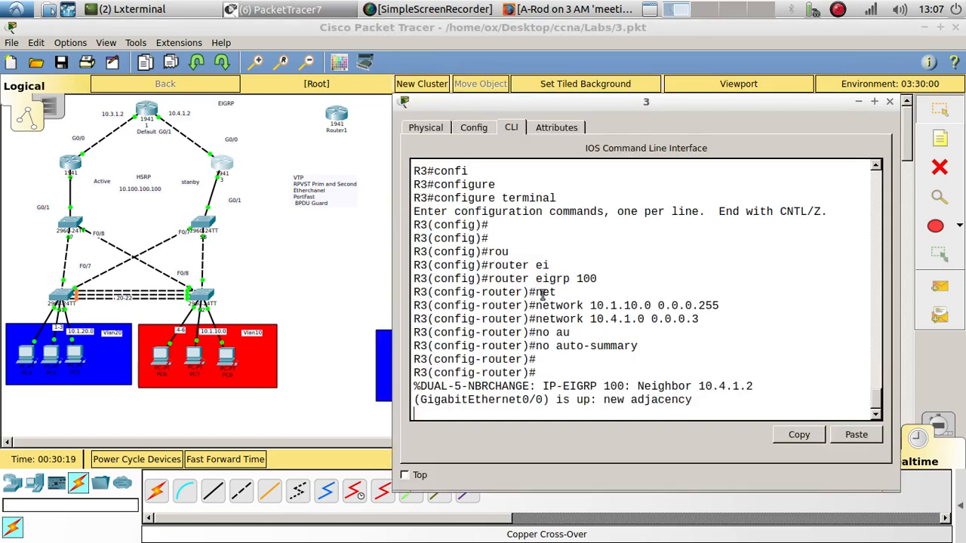
key("Return")
key("Return")
key("Up")
key("Up")
key("Up")
key("Up")
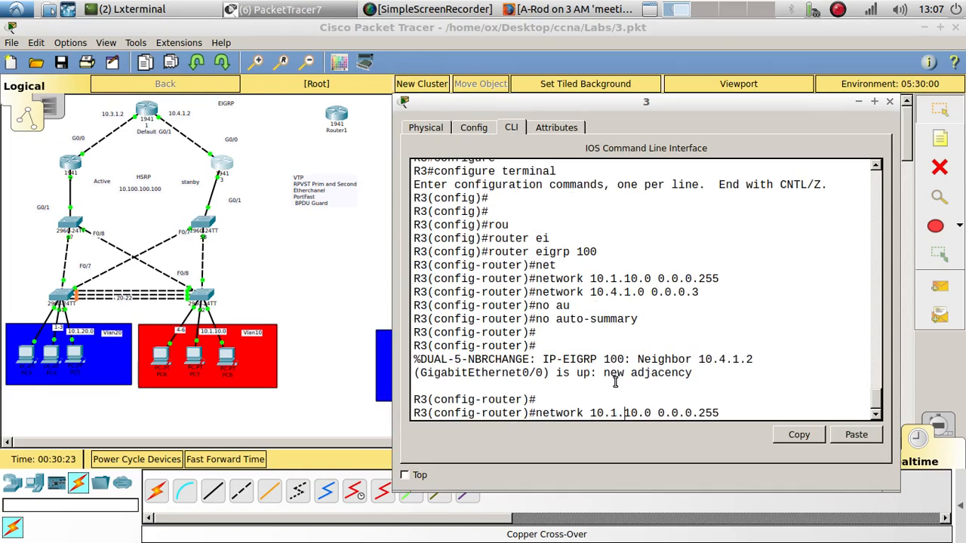
key("Left")
key("Left")
key("Left")
key("Left")
key("Left")
key("Left")
key("Left")
key("Left")
key("Left")
key("Left")
key("Left")
key("Left")
key("Left")
key("BackSpace")
type("2")
key("Return")
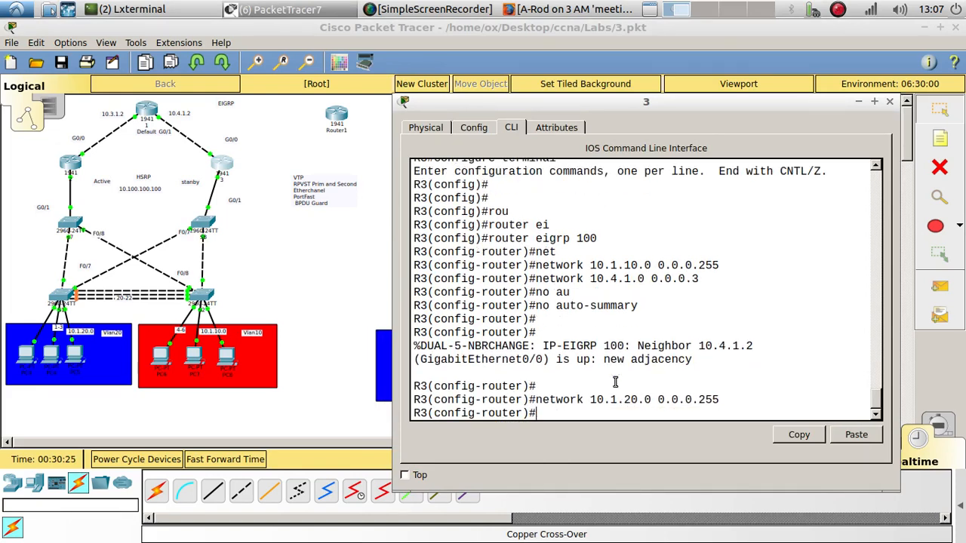
key("Return")
key("Return")
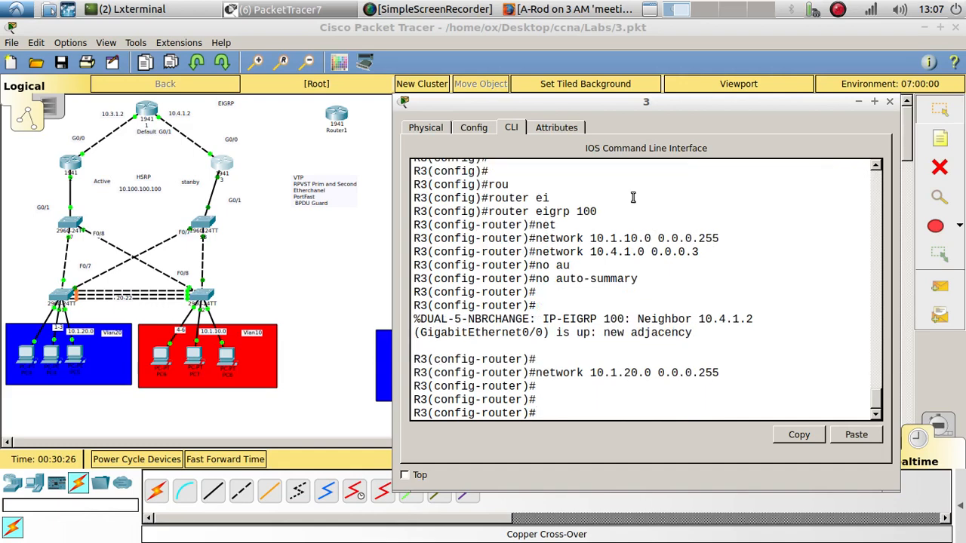
left_click(890, 102)
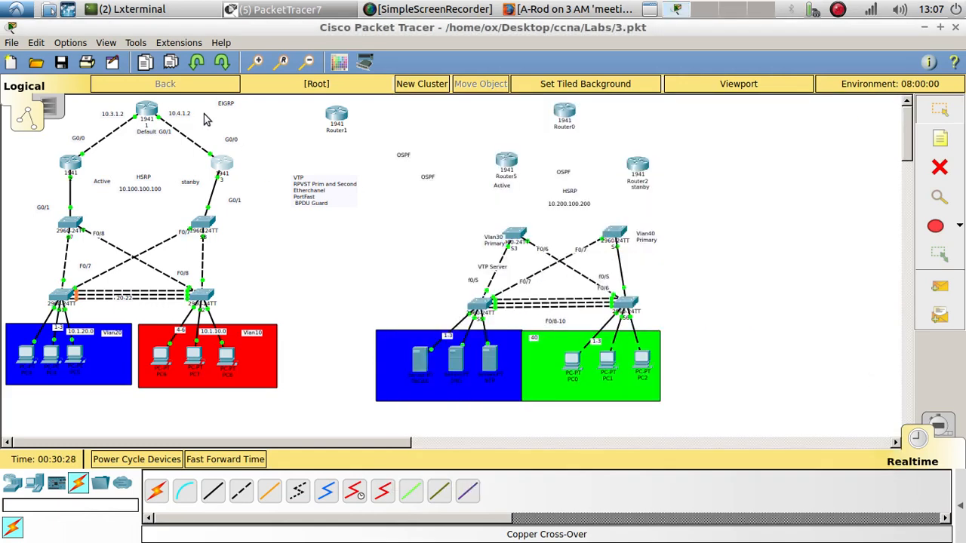
Reopen R1's command line and copy its command network 10.4.1.0 0.0.0.3.
left_click(145, 112)
key("Return")
key("Return")
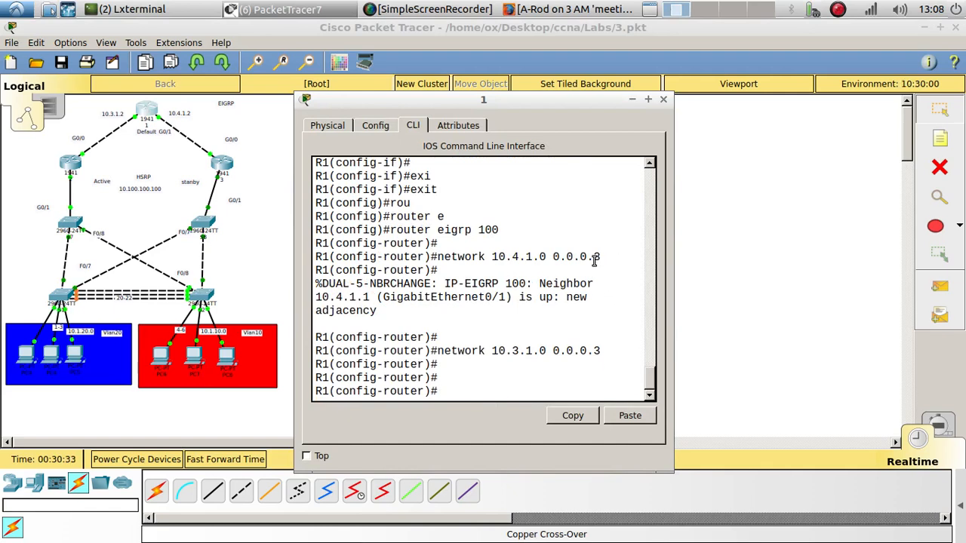
left_click_drag(601, 259, 439, 253)
left_click(573, 420)
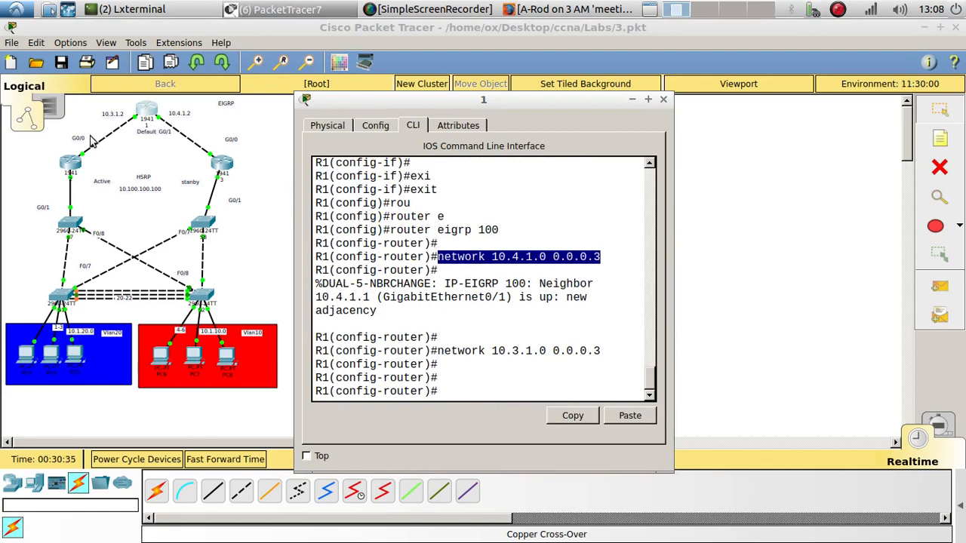
Open R2's command line, enter global configuration mode and start the EIGRP routing process 100.
left_click(71, 163)
key("Return")
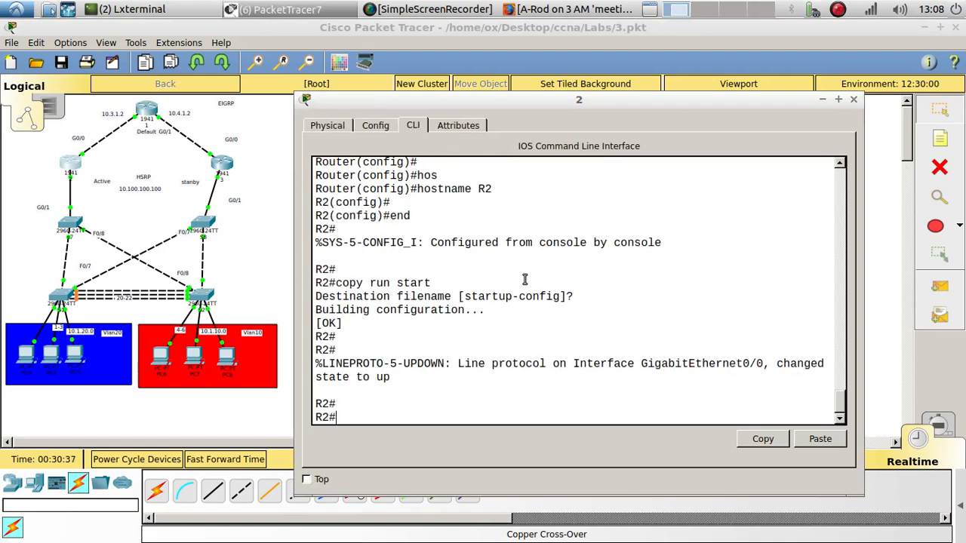
type("config t")
key("Return")
key("Return")
key("Return")
key("Return")
type("rou")
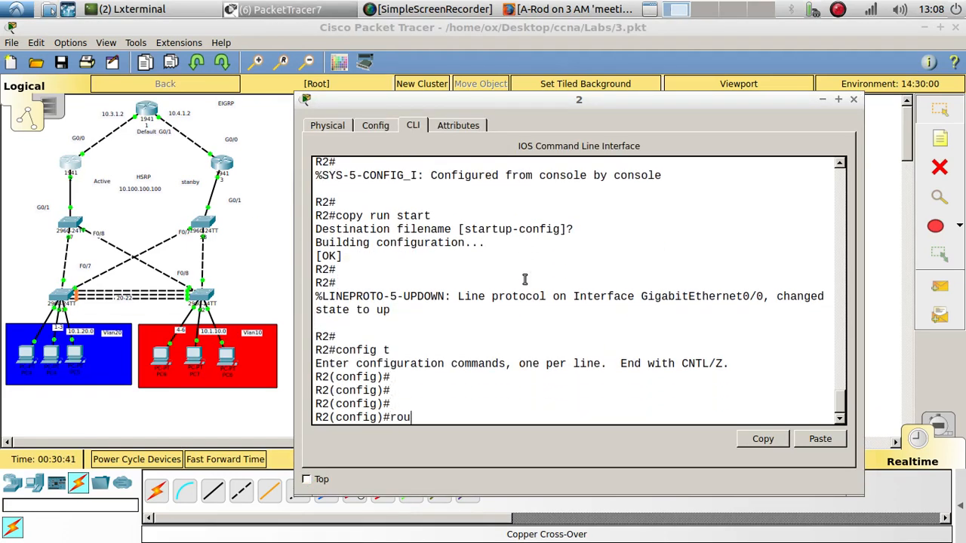
key("Tab")
type("e")
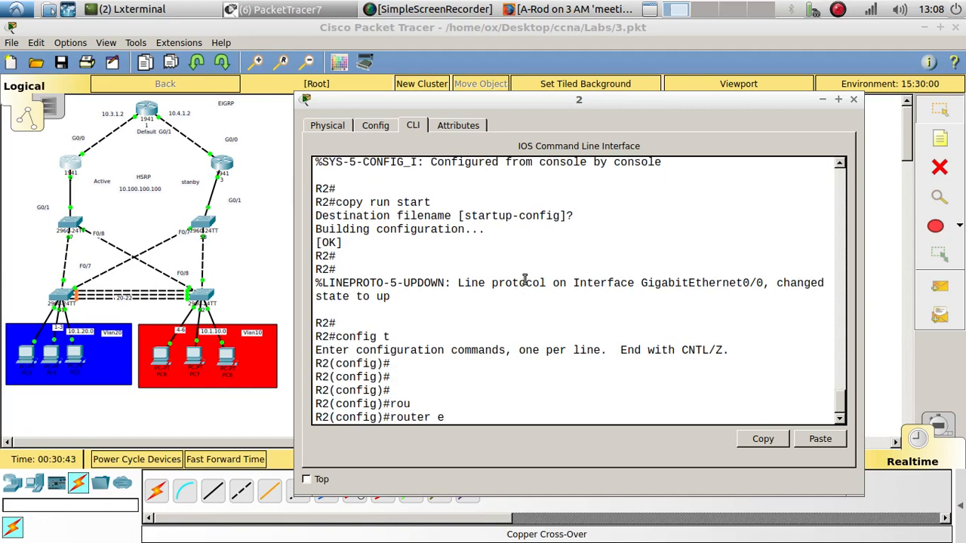
key("Tab")
type("100")
key("Return")
key("Return")
key("Return")
Paste the copied command network 10.4.1.0 0.0.0.3 into R2's EIGRP 100 process and run it.
type("a")
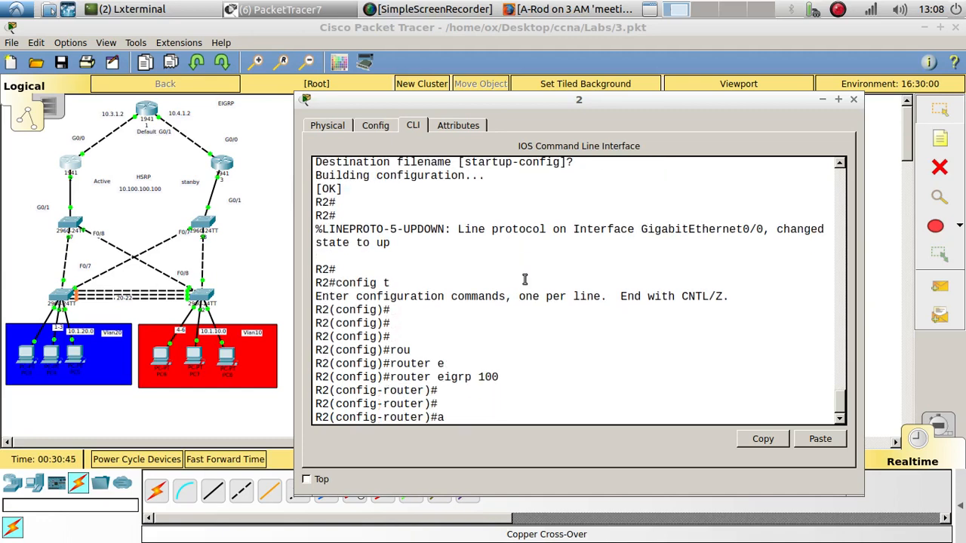
left_click(833, 441)
key("Return")
Advertise network 10.1.20.0 with wildcard mask 0.0.0.255 in R2's EIGRP 100 process.
type("n")
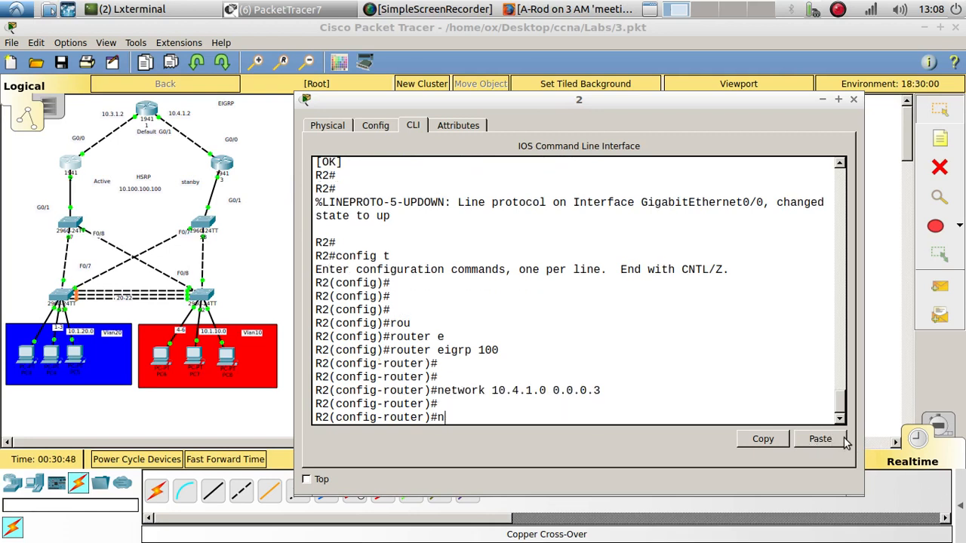
type("et")
key("Tab")
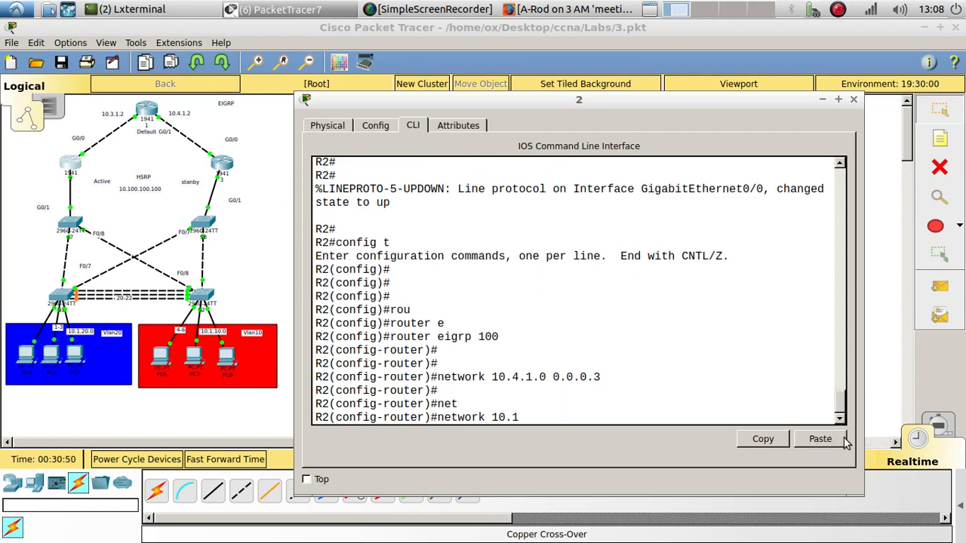
type("10.1.20.0 0.0.0.")
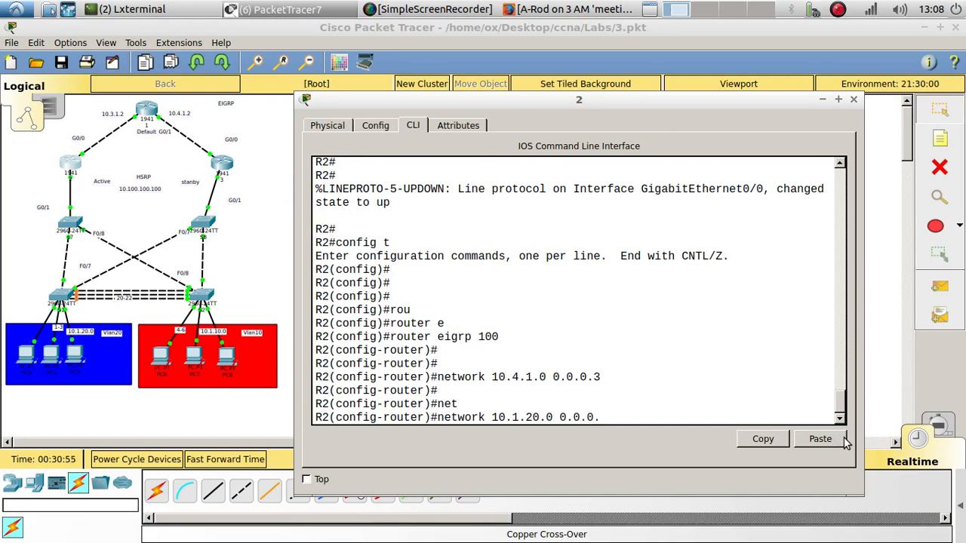
type("255")
key("Return")
Reuse R2's last network command to advertise network 10.1.10.0 with wildcard mask 0.0.0.255.
key("Up")
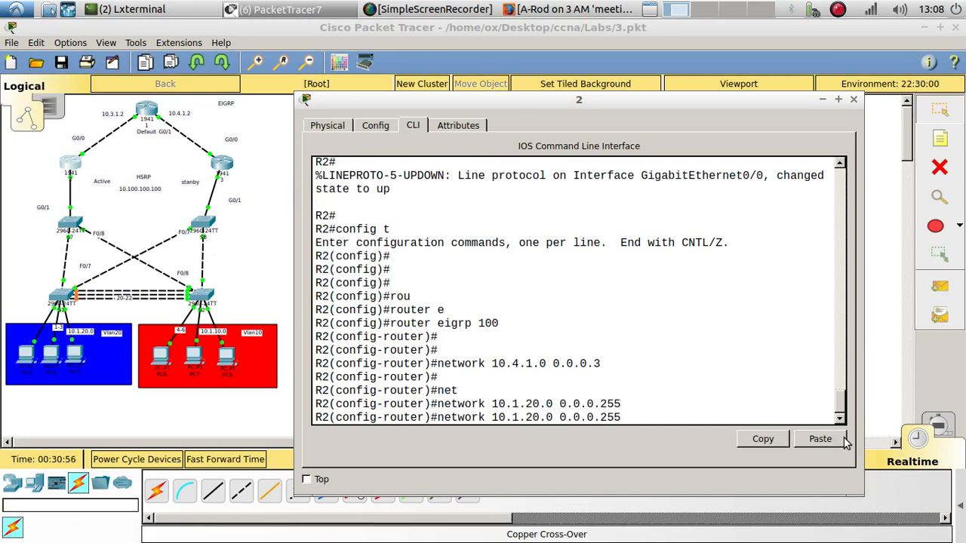
key("Left")
key("Left")
key("Left")
key("Left")
key("Left")
key("Left")
key("Left")
key("Left")
key("Left")
key("Left")
key("Left")
key("Left")
key("Left")
key("BackSpace")
type("1")
key("Return")
key("Return")
key("Return")
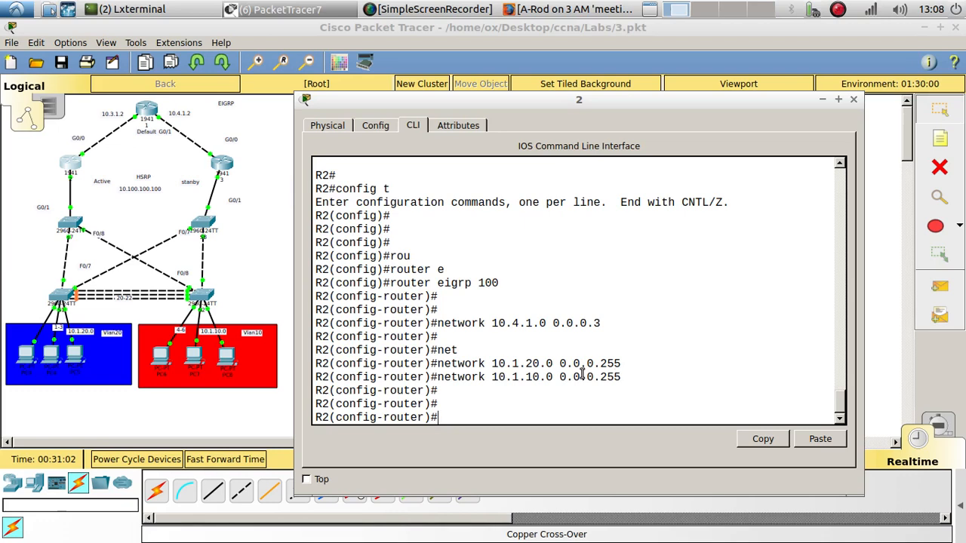
Disable automatic summarization for R2's EIGRP 100 process.
type("no au")
key("Tab")
key("Return")
key("Return")
key("Return")
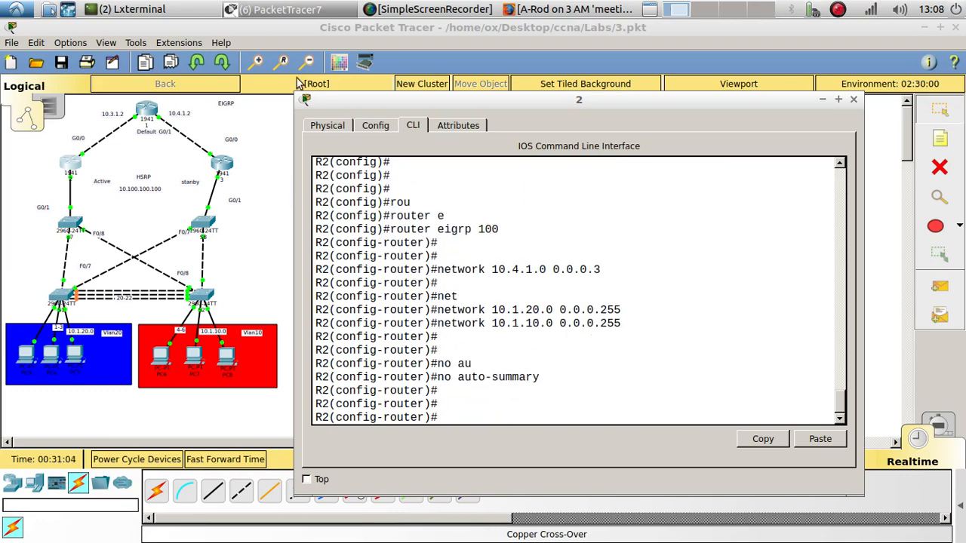
Return to R1's command line and disable automatic summarization for its EIGRP 100 process.
left_click(151, 110)
left_click(470, 366)
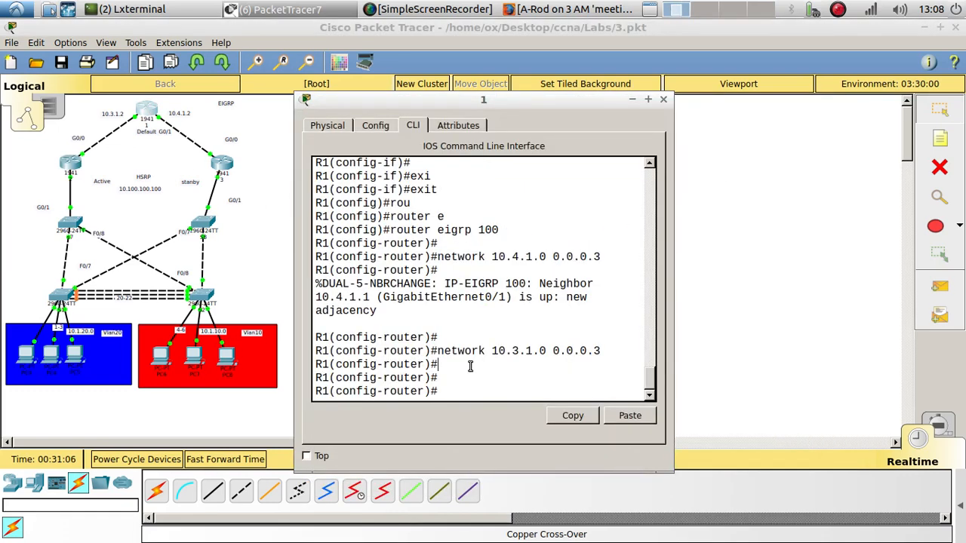
type("no au")
key("Tab")
key("Return")
key("Return")
key("Return")
key("Return")
Leave R1's configuration mode and display its EIGRP neighbors, widening the window to read the table.
type("end")
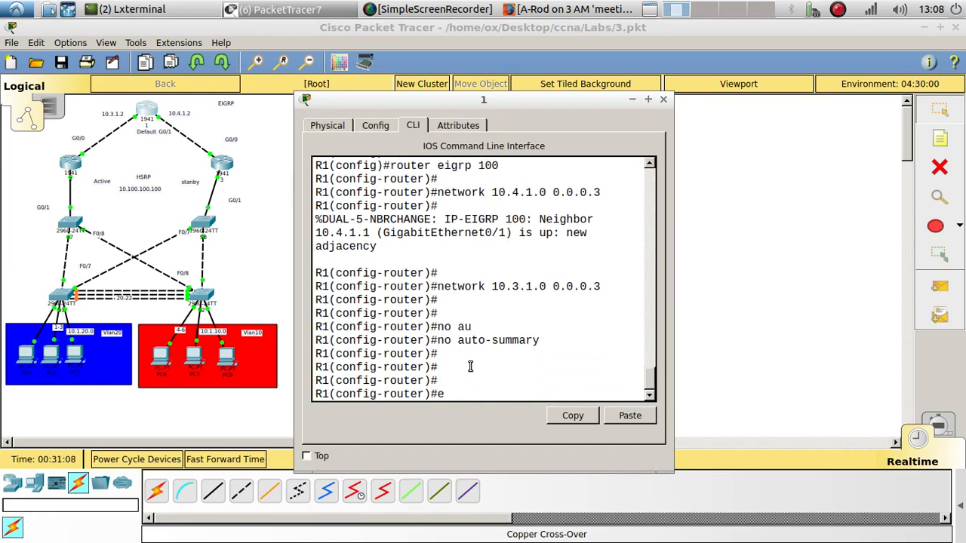
key("Return")
key("Return")
type("show ei")
key("Tab")
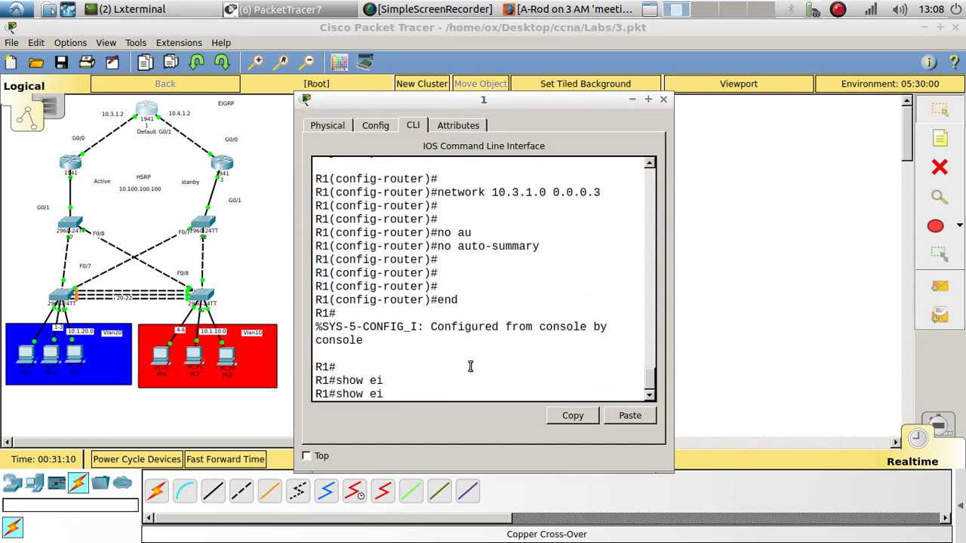
type("g")
key("Tab")
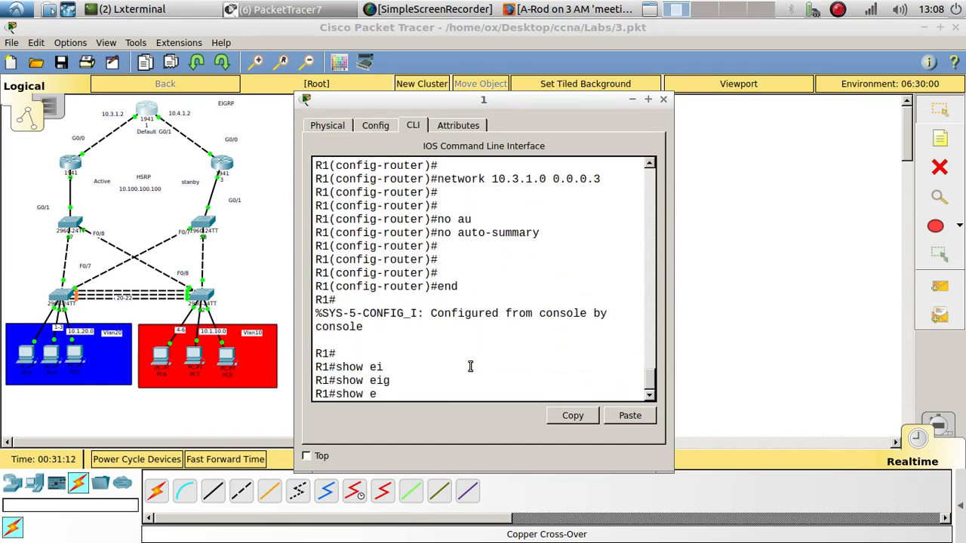
key("BackSpace")
type("ip ei")
key("Tab")
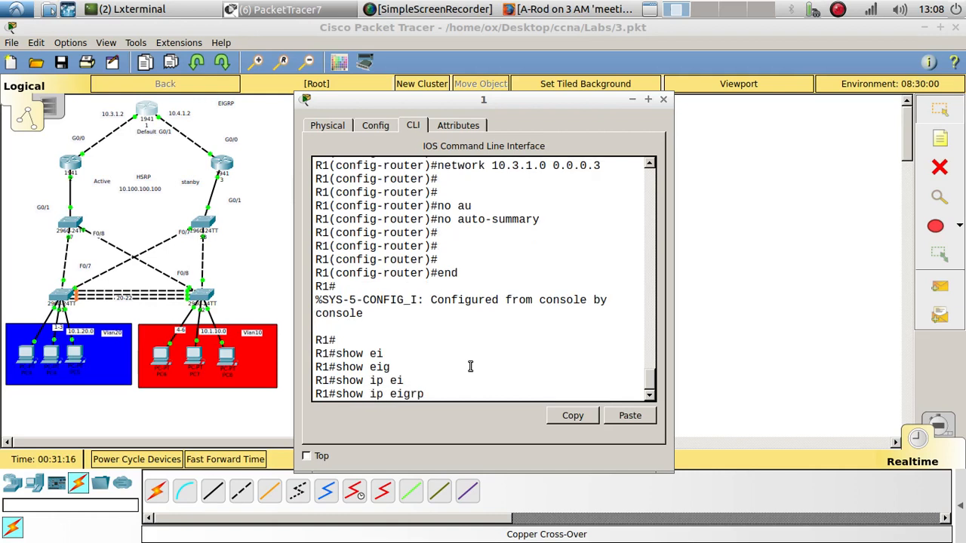
type("ne")
key("Tab")
key("Return")
key("Return")
key("Return")
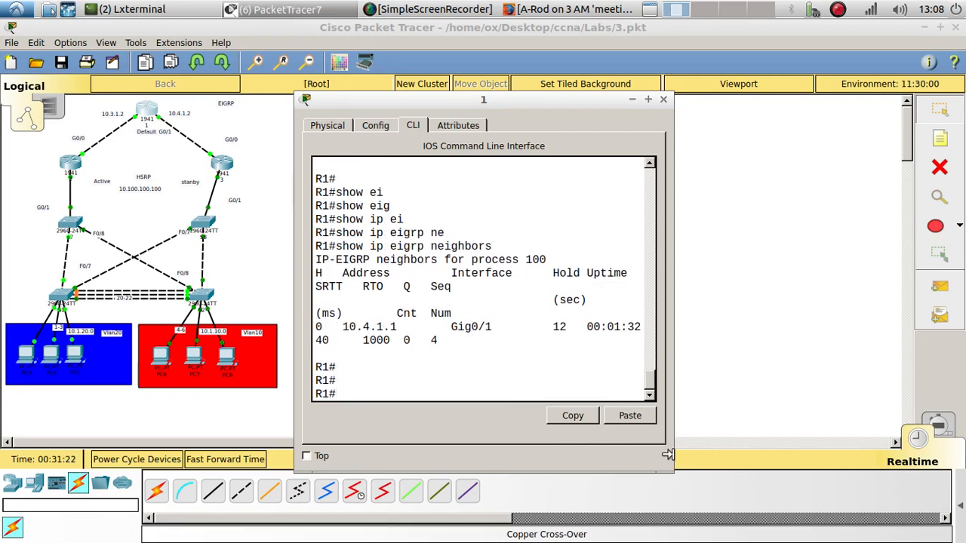
left_click_drag(673, 465, 858, 468)
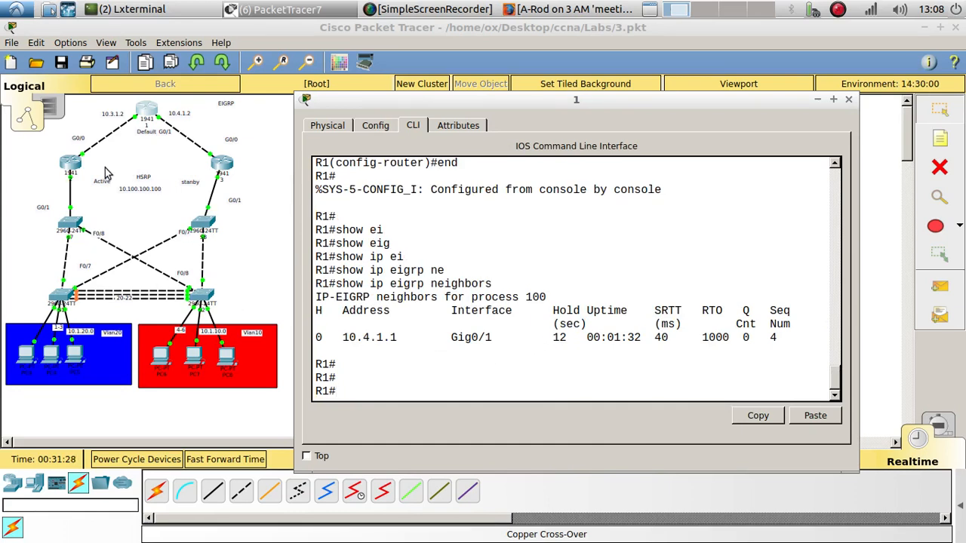
Review R2's command history for its EIGRP network statements and the IP address set on interface G0/0.
left_click(69, 169)
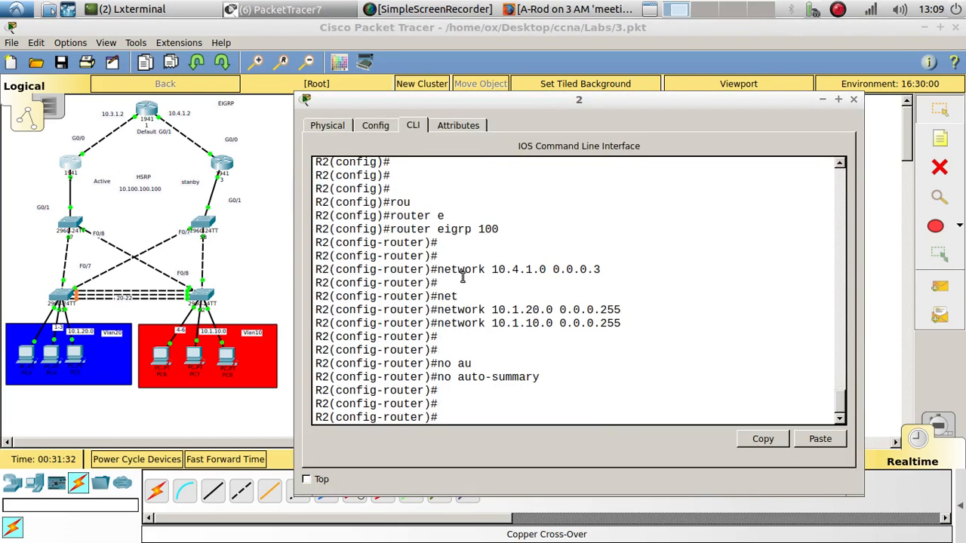
scroll(460, 278, "down", 1)
scroll(470, 255, "up", 4)
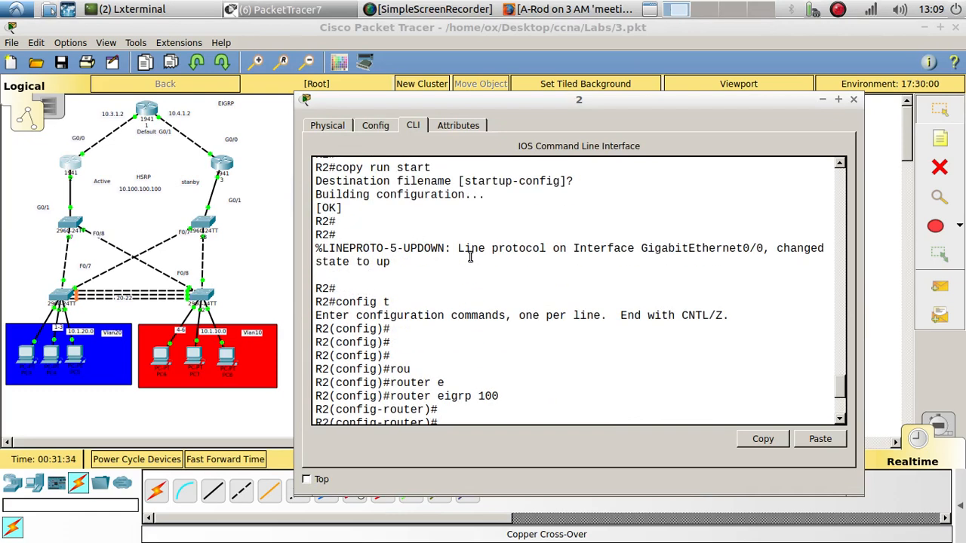
scroll(470, 257, "down", 4)
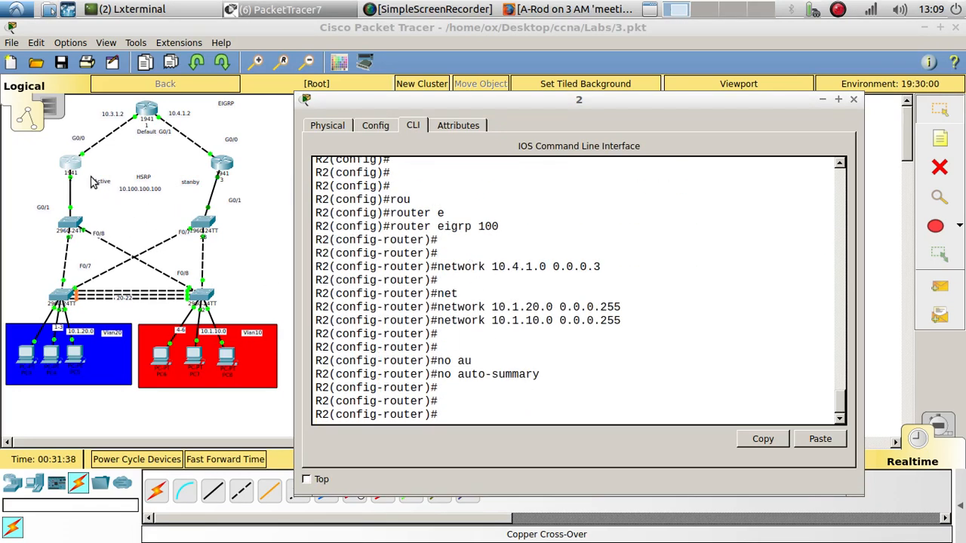
scroll(419, 321, "up", 13)
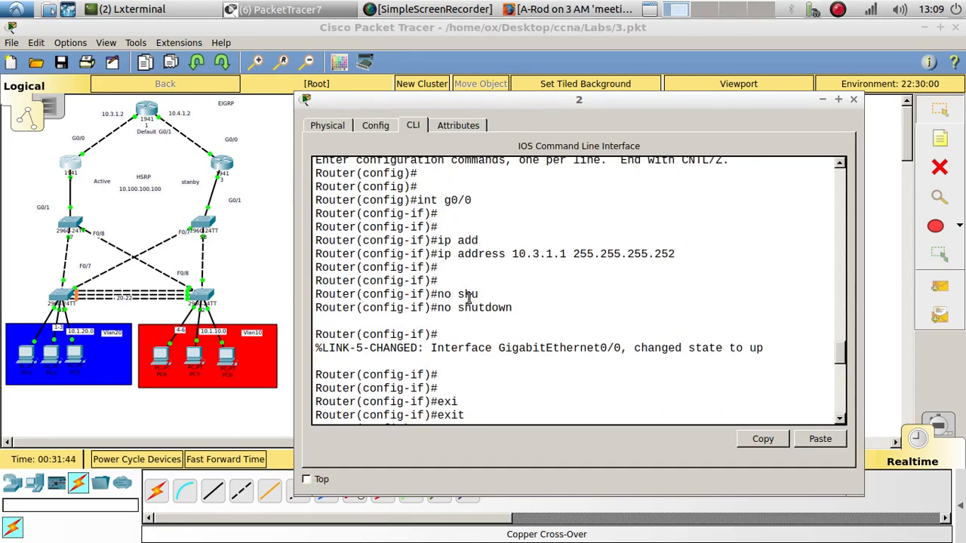
Remove the network statement 10.4.1.0 0.0.0.3 from R2's EIGRP 100 process, reusing the earlier command text.
scroll(468, 298, "down", 13)
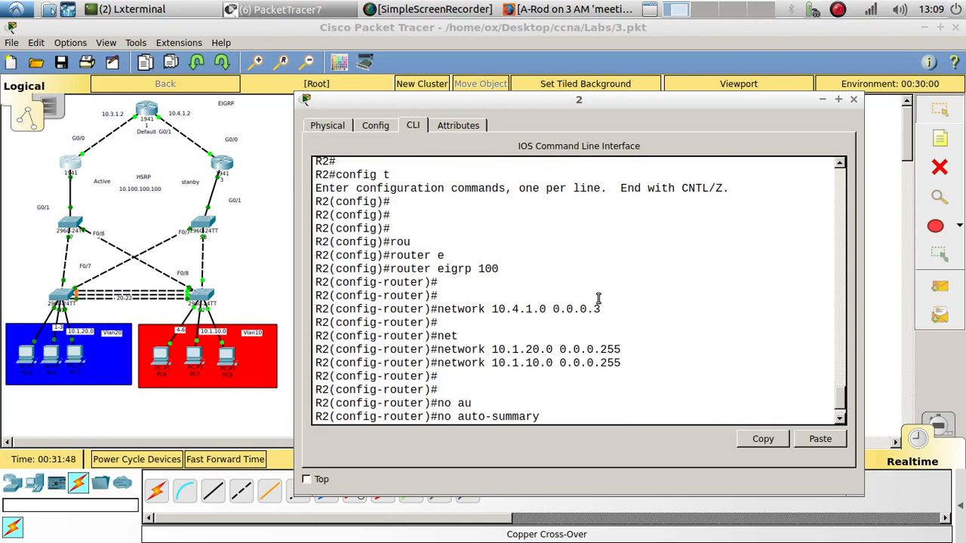
scroll(597, 300, "down", 1)
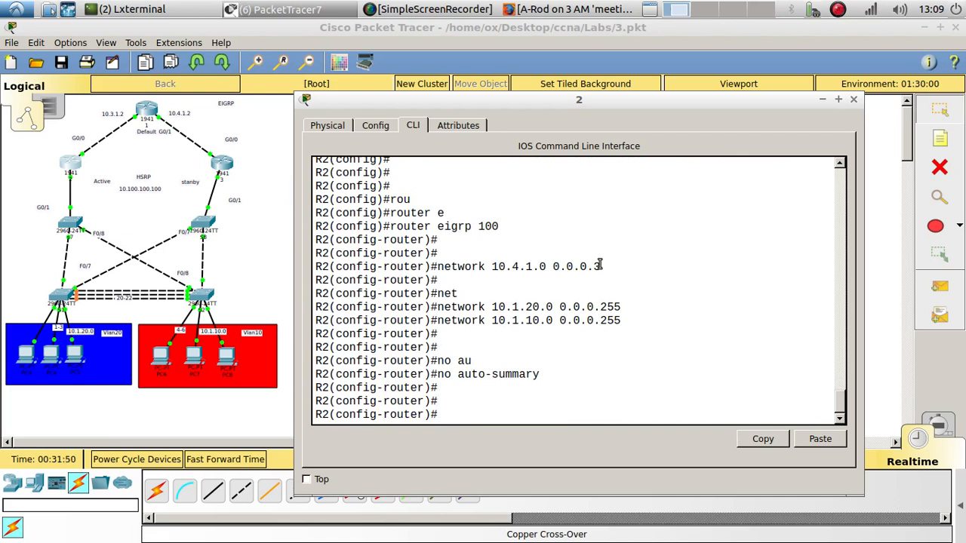
left_click_drag(600, 270, 440, 272)
left_click(763, 440)
left_click(562, 406)
type("no")
left_click(830, 446)
key("Return")
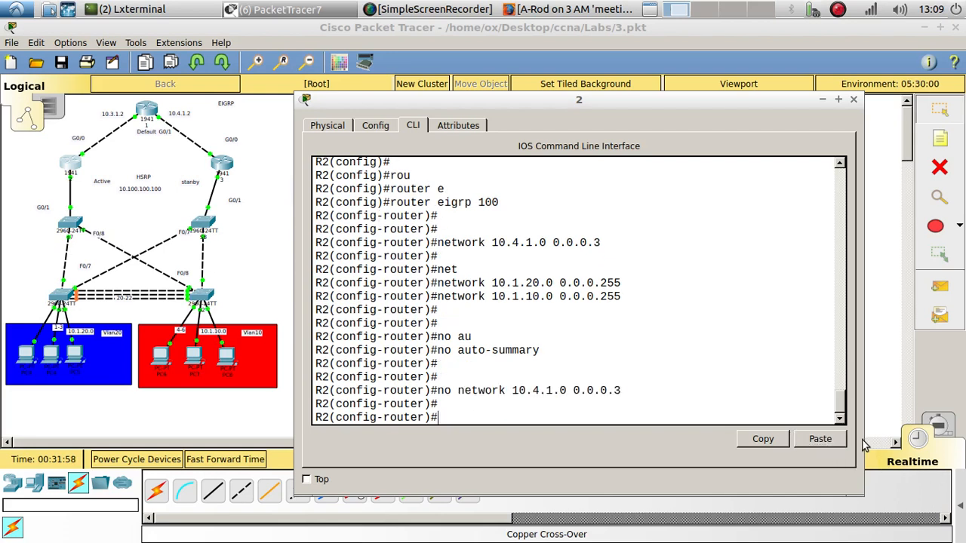
Advertise network 10.3.1.0 with wildcard mask 0.0.0.3 in R2's EIGRP 100 process by adapting the previous command.
key("Up")
key("Left")
key("Left")
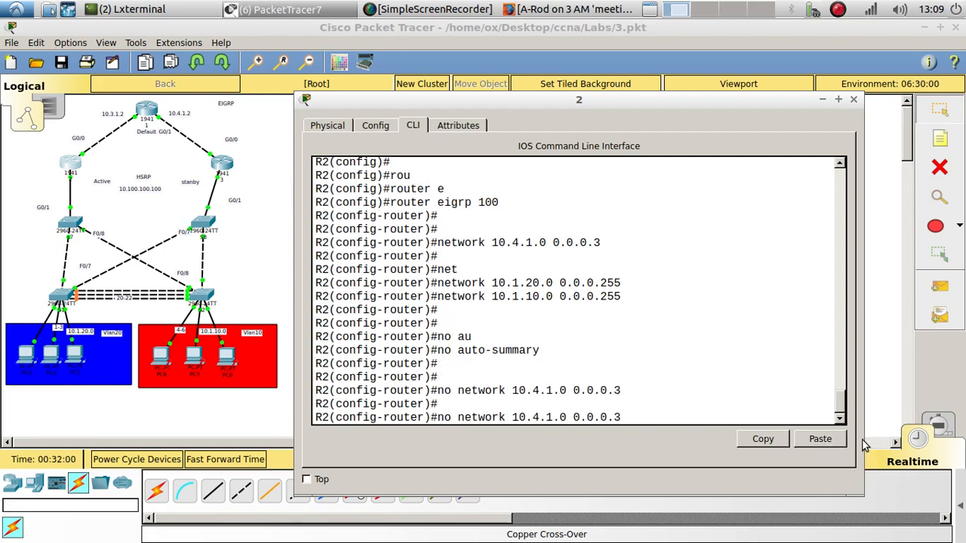
key("BackSpace")
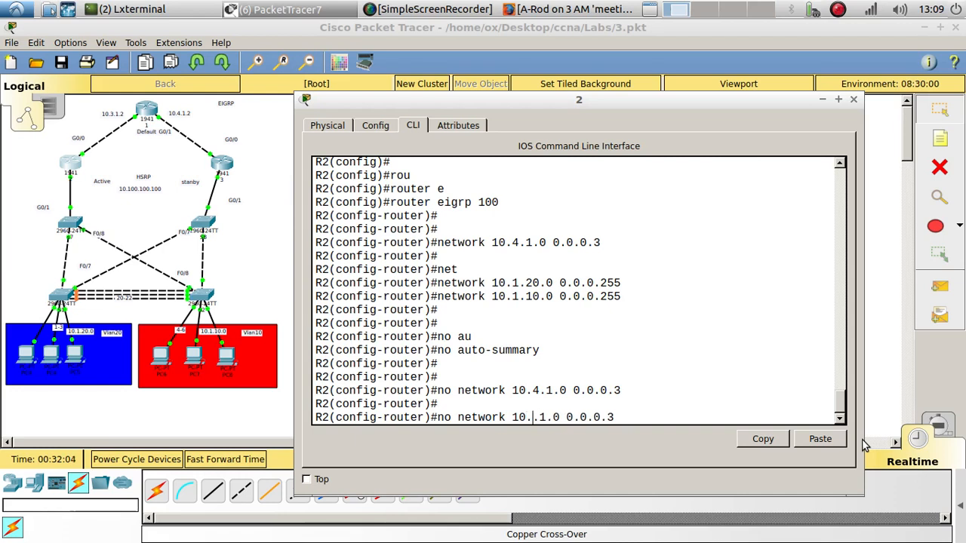
type("3")
key("Left")
key("Left")
key("Home")
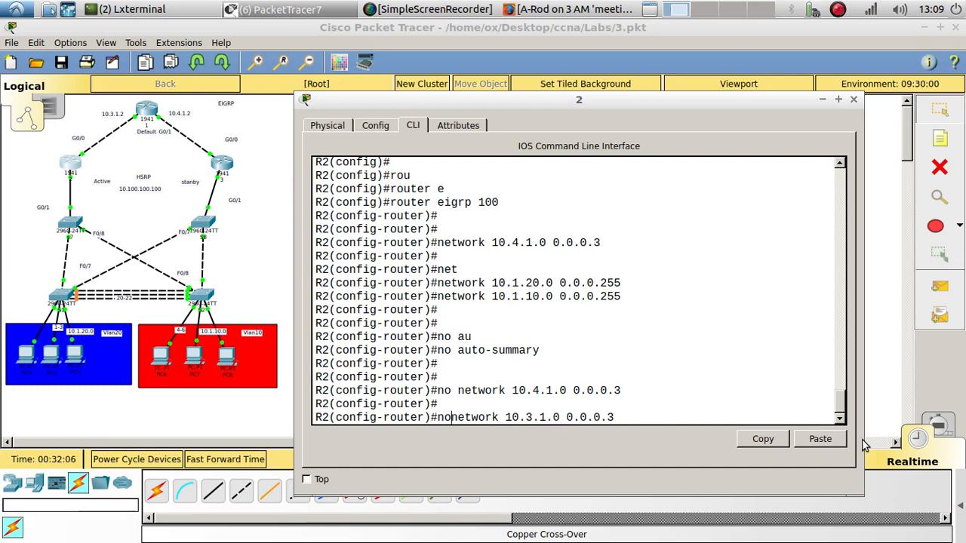
key("Delete")
key("Delete")
key("Delete")
key("Return")
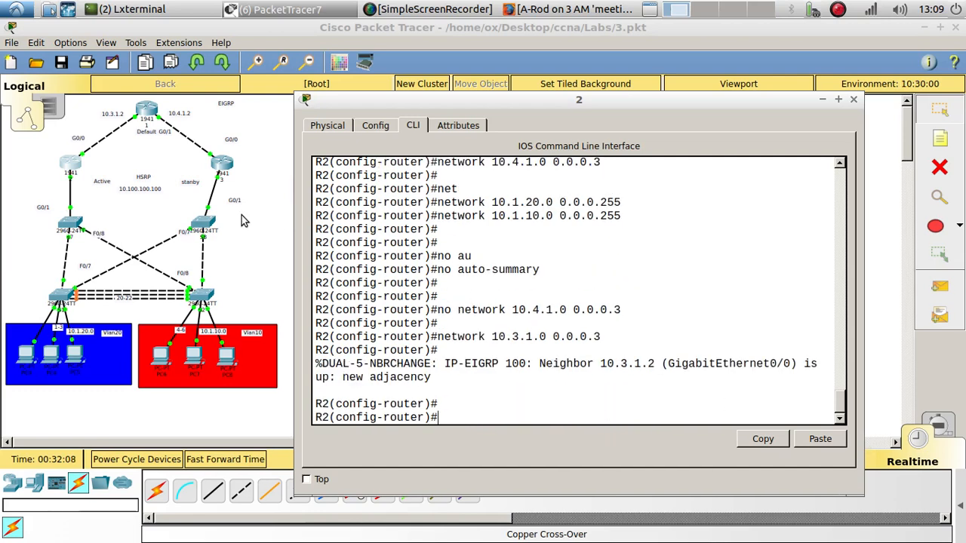
Return to R1's command line, display its EIGRP neighbors again and check both neighbor entries.
left_click(148, 110)
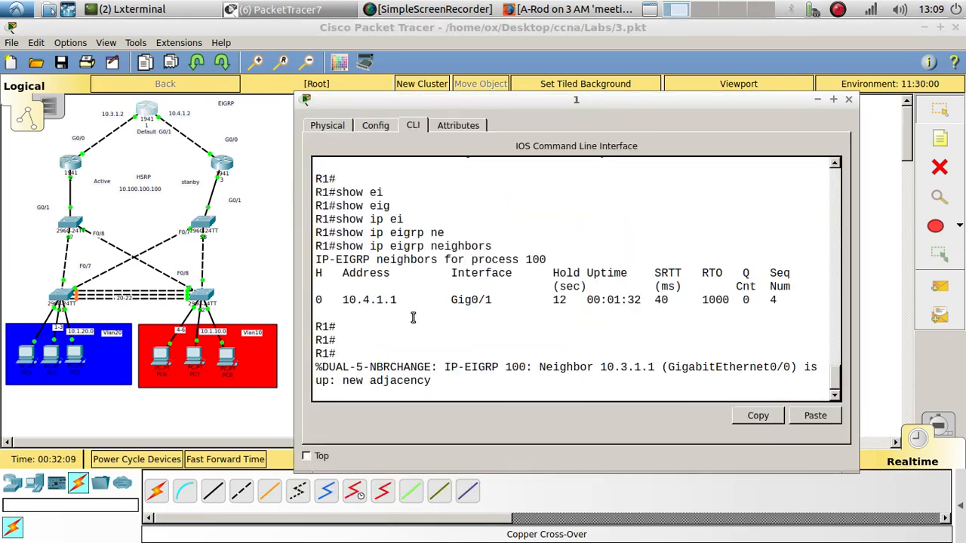
key("Return")
key("Return")
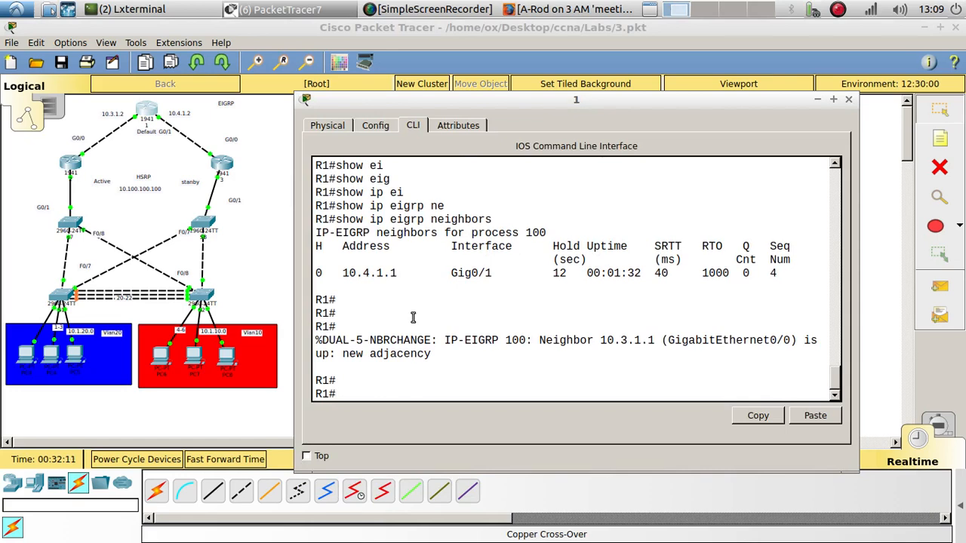
key("Up")
key("Return")
left_click_drag(403, 351, 316, 353)
left_click(419, 360)
left_click_drag(404, 368, 317, 364)
left_click(365, 388)
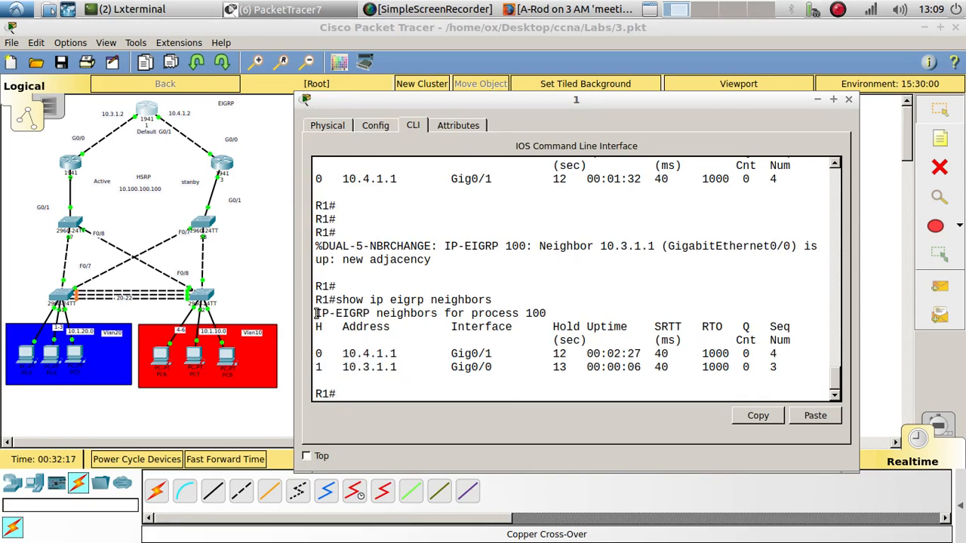
Switch to PC8's command prompt and repeat the ping to 10.4.1.2.
left_click(228, 357)
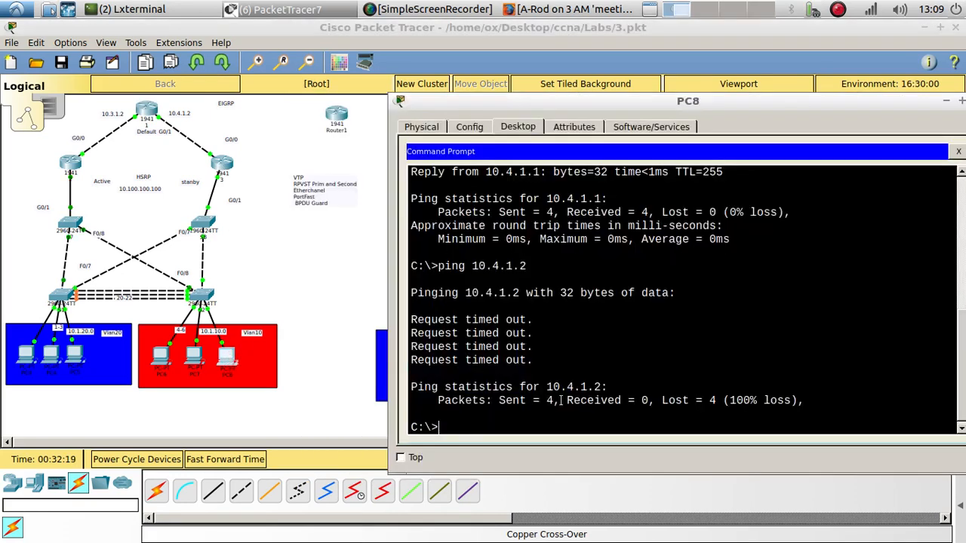
key("Up")
key("Return")
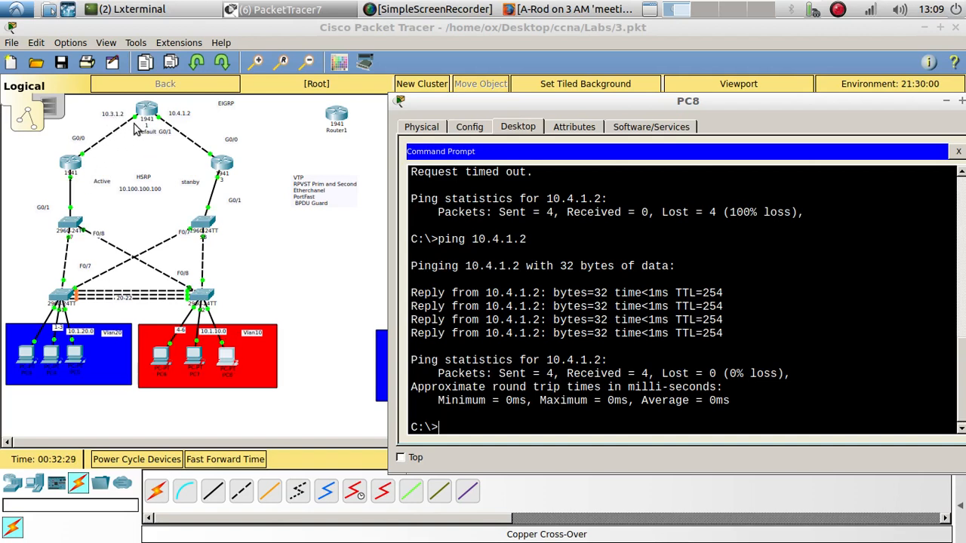
Ping R1's other link address, 10.3.1.2, from PC8.
key("Up")
key("Left")
key("Left")
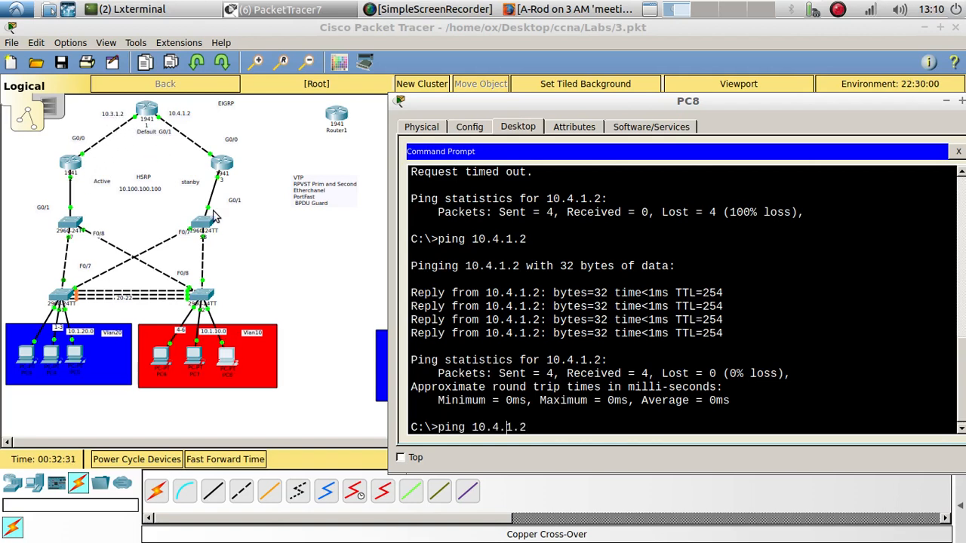
key("BackSpace")
type("3")
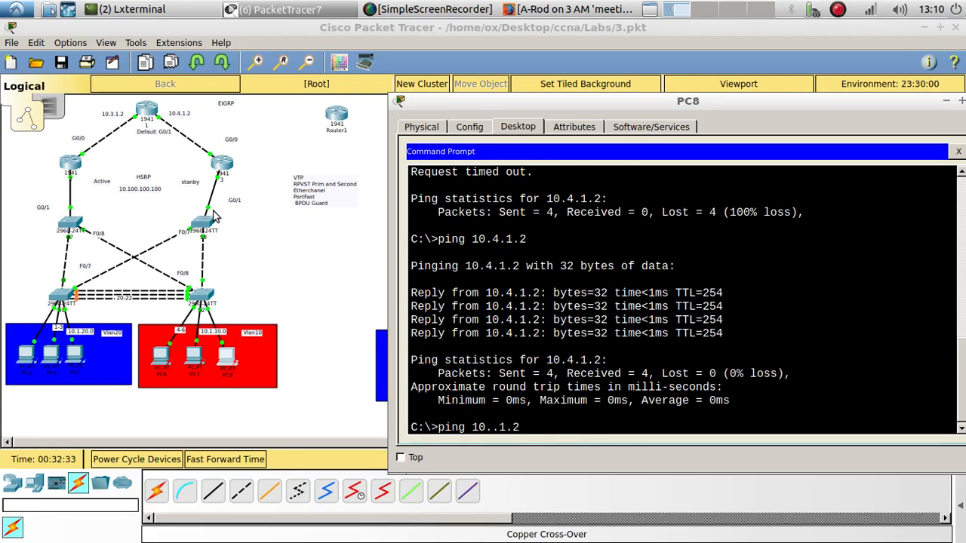
key("Return")
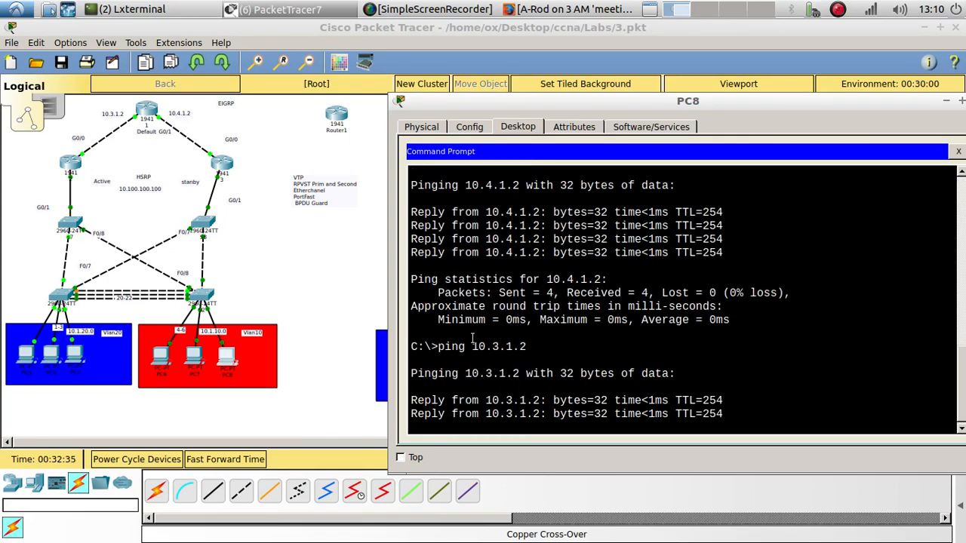
Ping the Vlan20 address 10.1.20.1 from PC8 by editing the previous ping command.
key("Up")
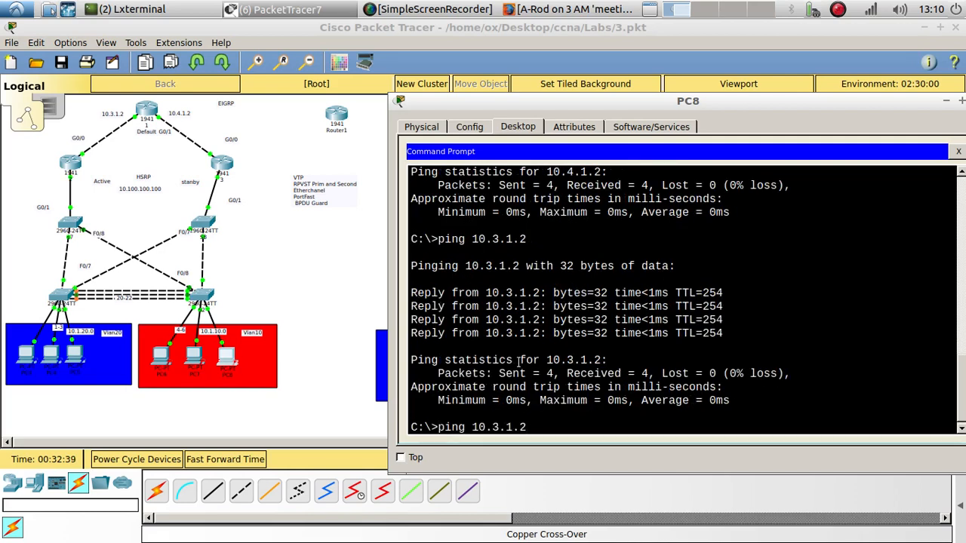
key("Left")
key("Left")
key("Left")
key("BackSpace")
key("BackSpace")
type("10.")
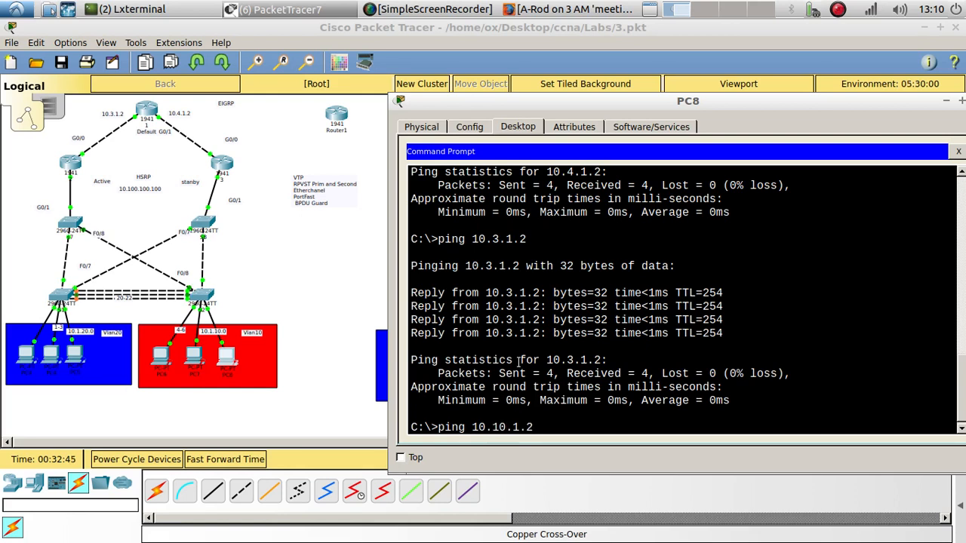
type("1")
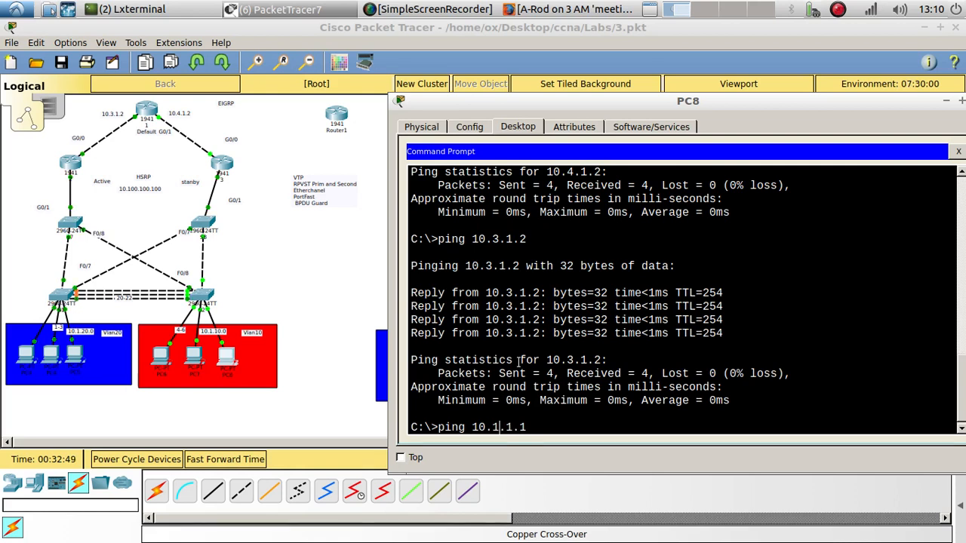
key("Left")
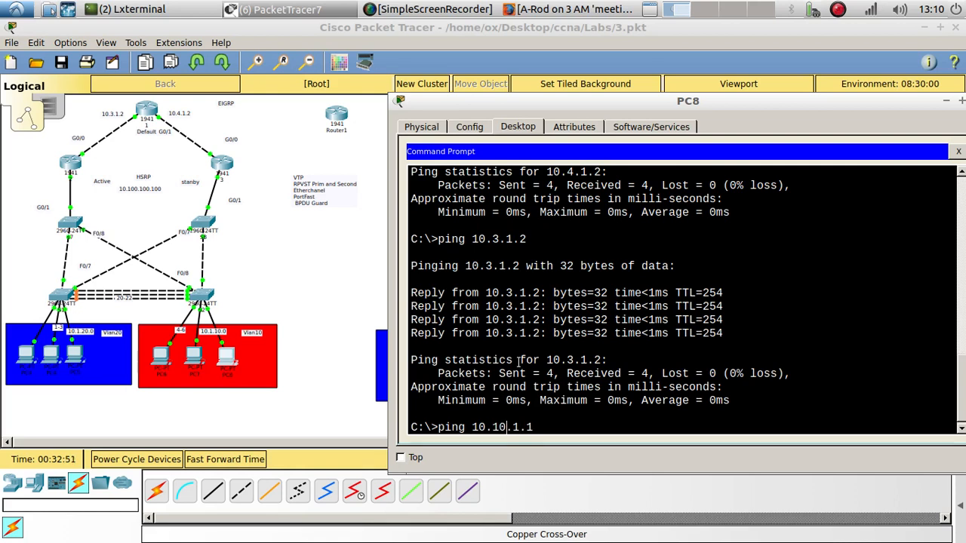
key("BackSpace")
key("BackSpace")
type("20.1")
key("Right")
key("Right")
key("BackSpace")
type("20")
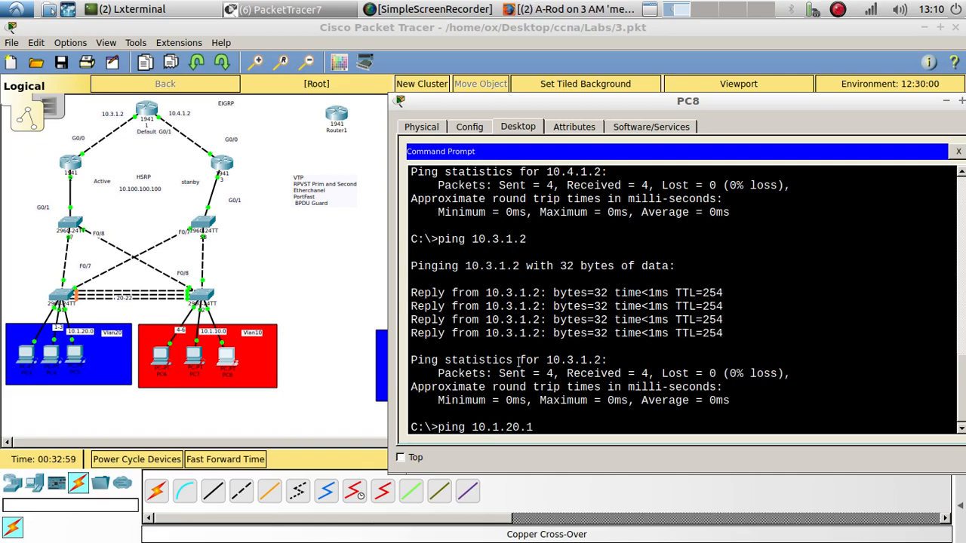
key("Return")
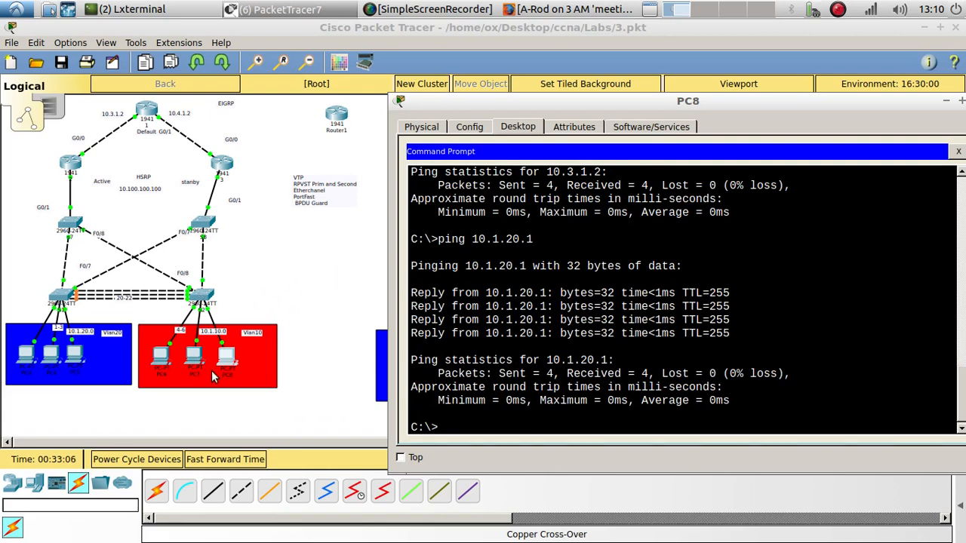
Copy the 10.1.20.0 network label and use it to set PC5's static IP address to 10.1.20.2.
left_click(81, 332)
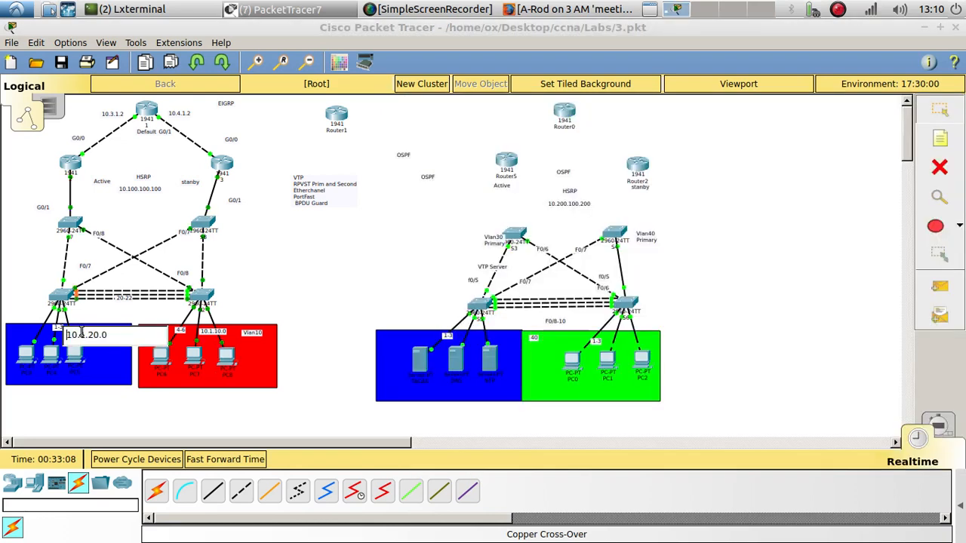
double_click(83, 333)
key("ctrl+c")
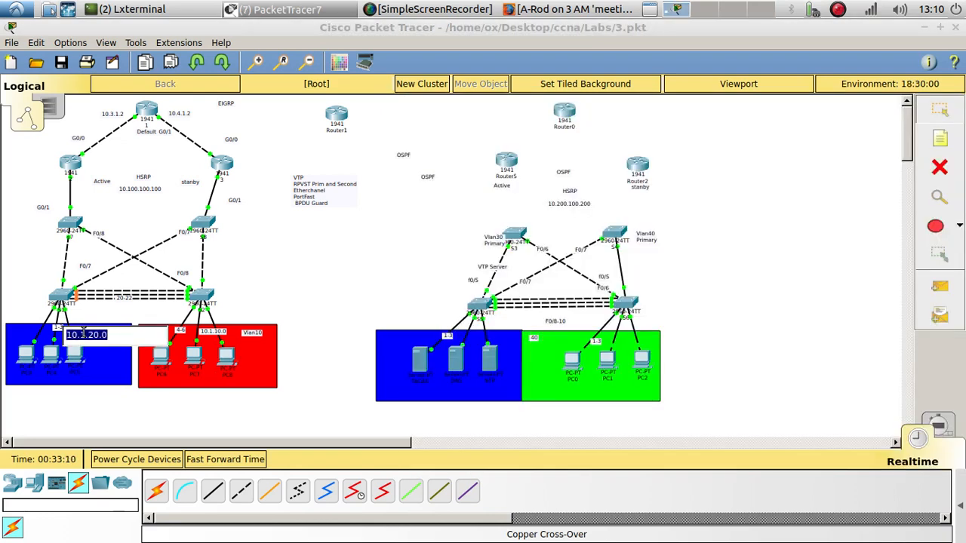
left_click(72, 360)
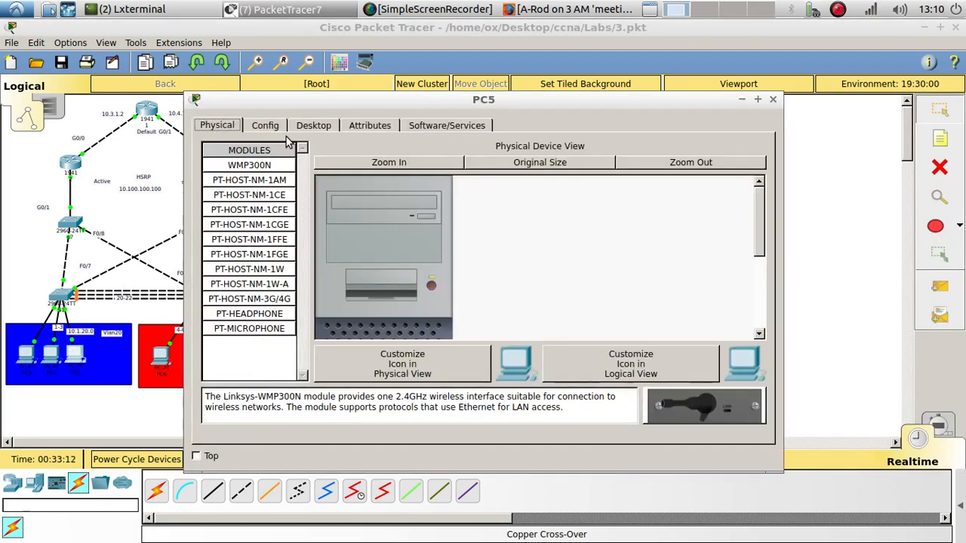
left_click(313, 125)
left_click(334, 189)
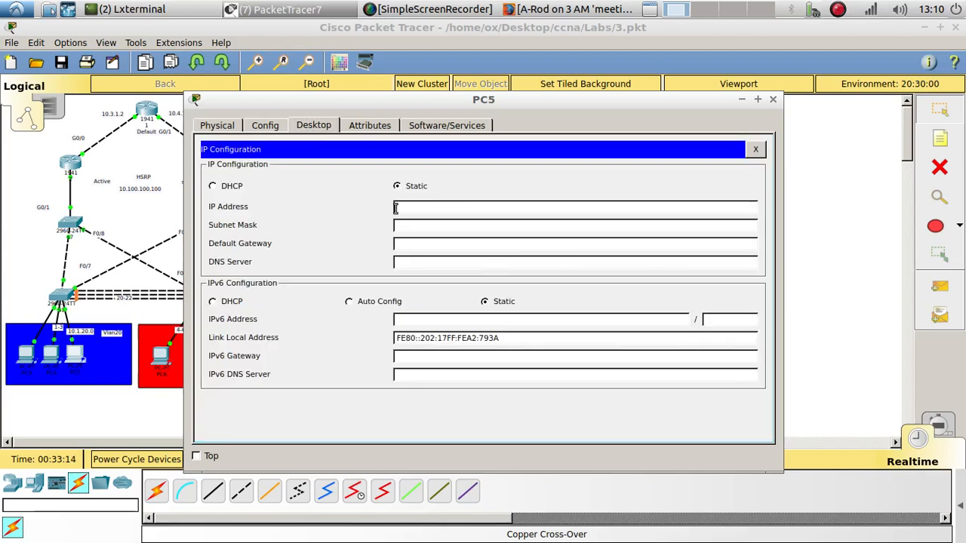
left_click(396, 208)
key("ctrl+v")
key("ctrl+a")
Set PC5's subnet mask to 255.255.255.0 and its default gateway to 10.100.100.100, and close its window.
left_click(438, 224)
key("ctrl+a")
type("255.255.255.")
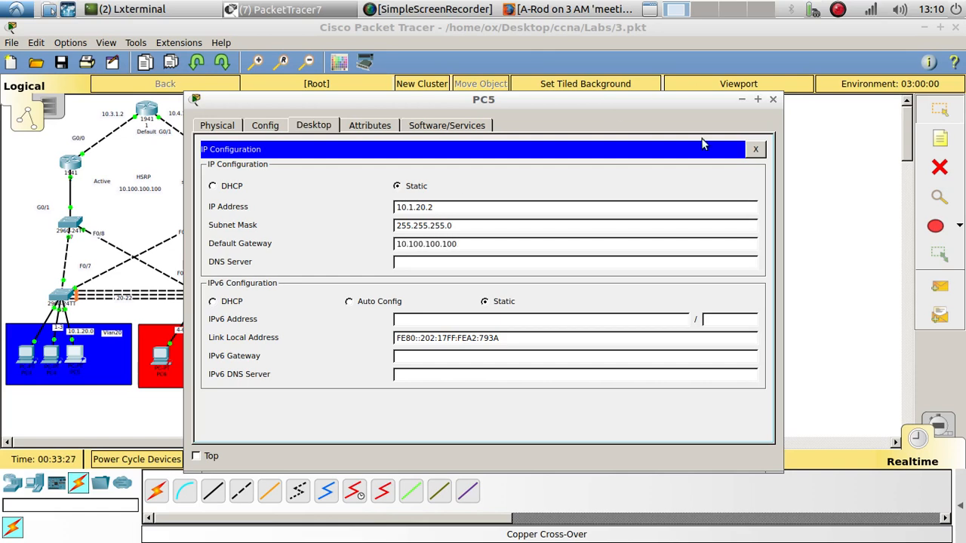
left_click(755, 148)
left_click(773, 99)
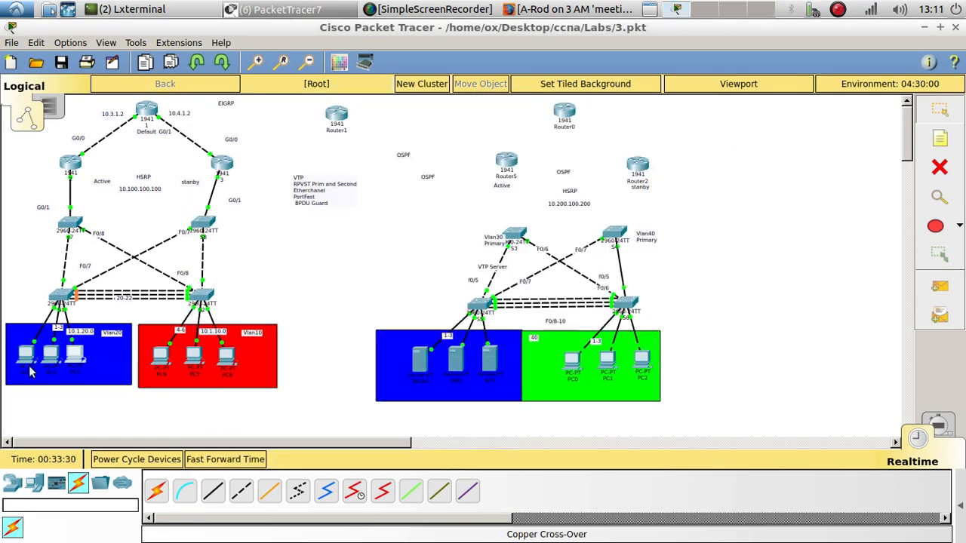
Open PC4's IP configuration and set its static IP address to 10.1.20.3.
left_click(52, 353)
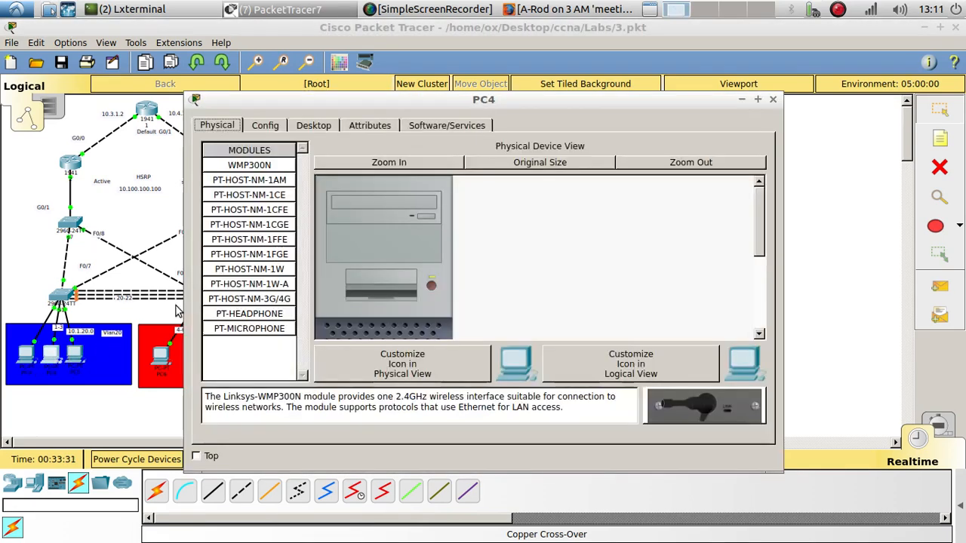
left_click(276, 127)
left_click(311, 126)
left_click(255, 181)
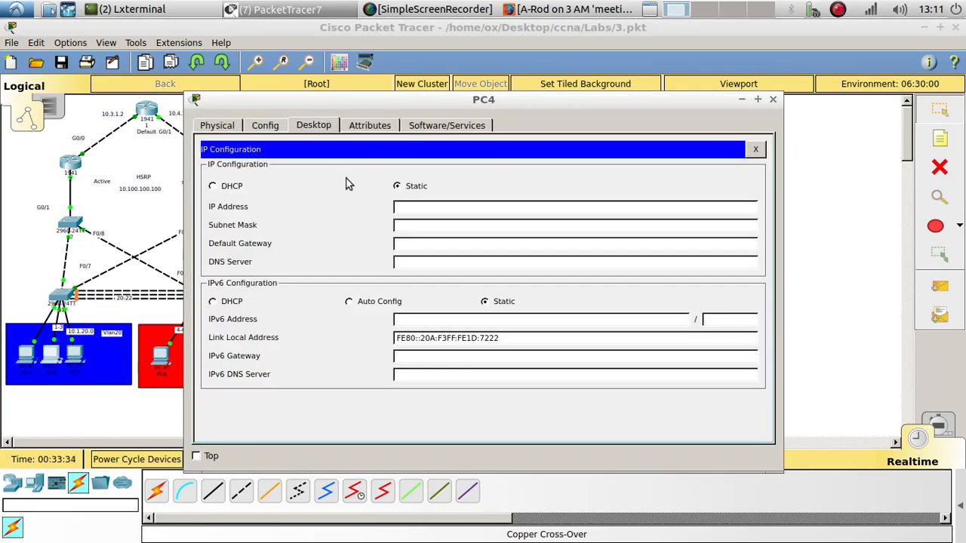
left_click(414, 206)
type("10.1.20.2")
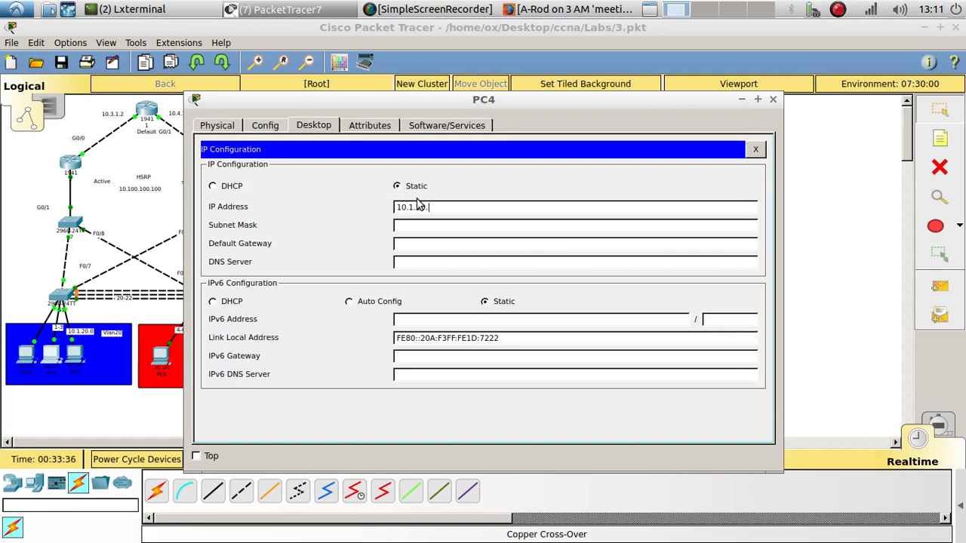
double_click(420, 206)
left_click(401, 239)
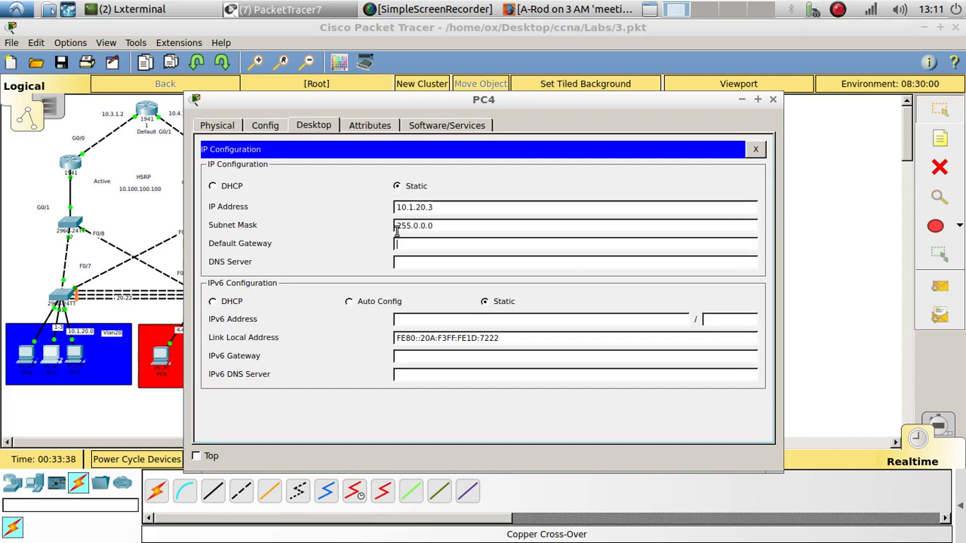
Set PC4's subnet mask to 255.255.255.0 and its default gateway to 10.100.100.100, and close its window.
left_click_drag(396, 228, 430, 233)
type("255.2")
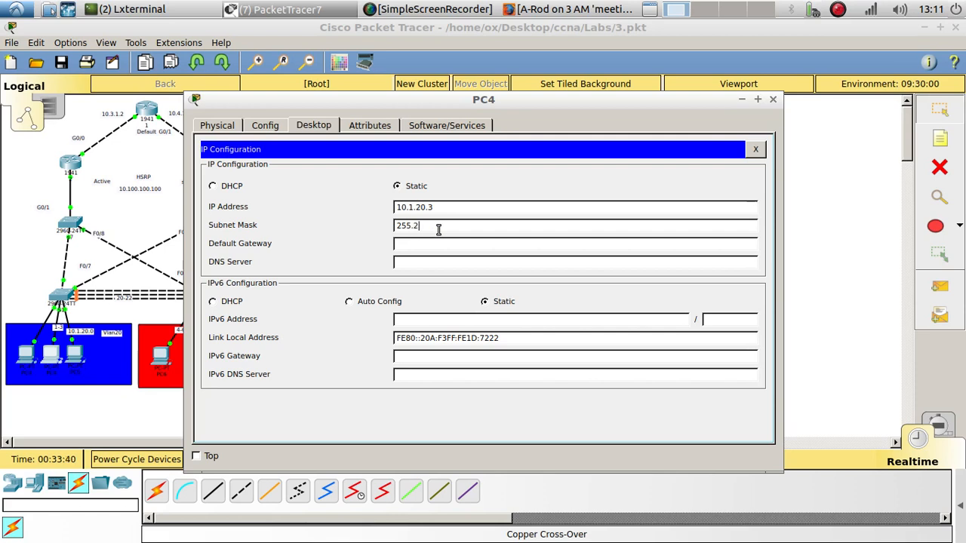
type("55.255.0")
left_click(445, 244)
type("10.100.100.100")
left_click(755, 148)
left_click(772, 99)
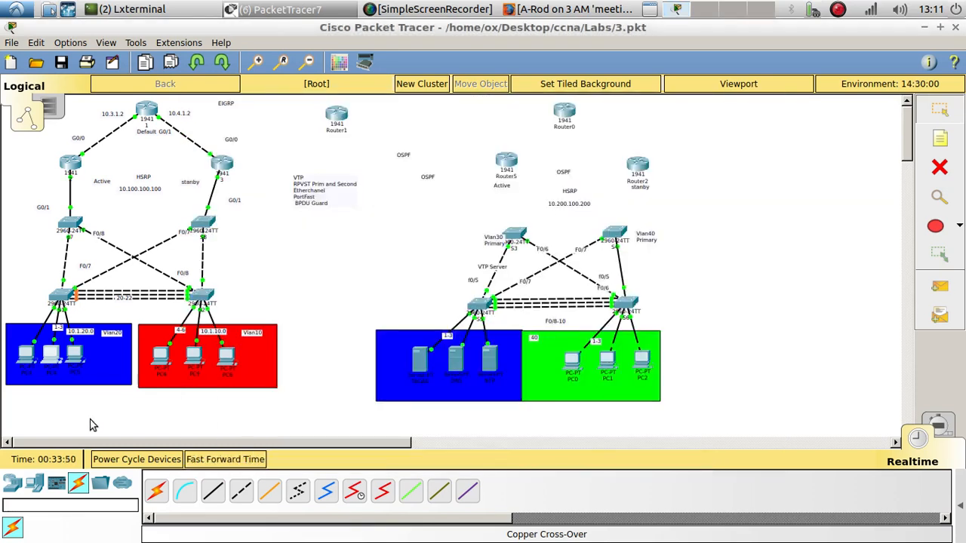
Open PC3's IP configuration and set its static IP address to 10.1.20.4.
left_click(34, 358)
left_click(332, 127)
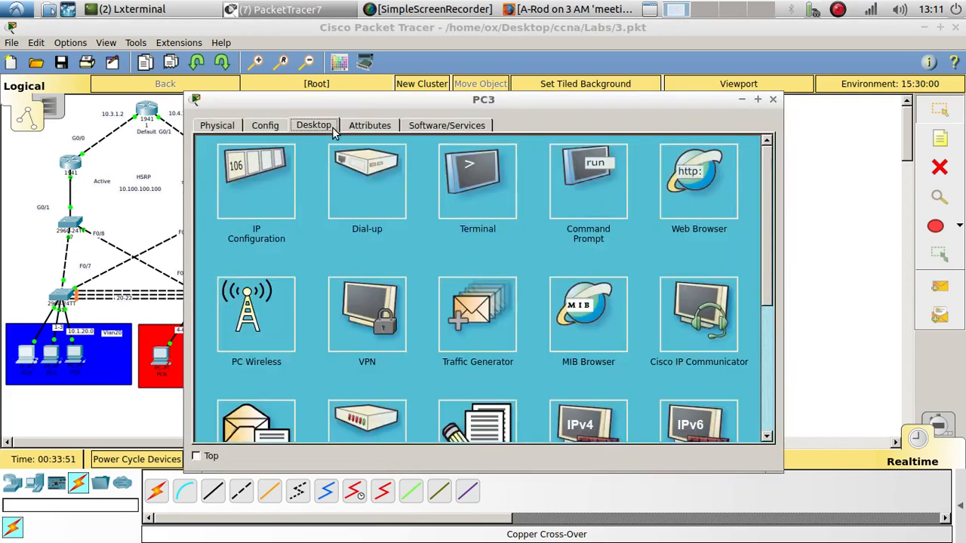
left_click(256, 181)
left_click(410, 207)
type("10.1.20.")
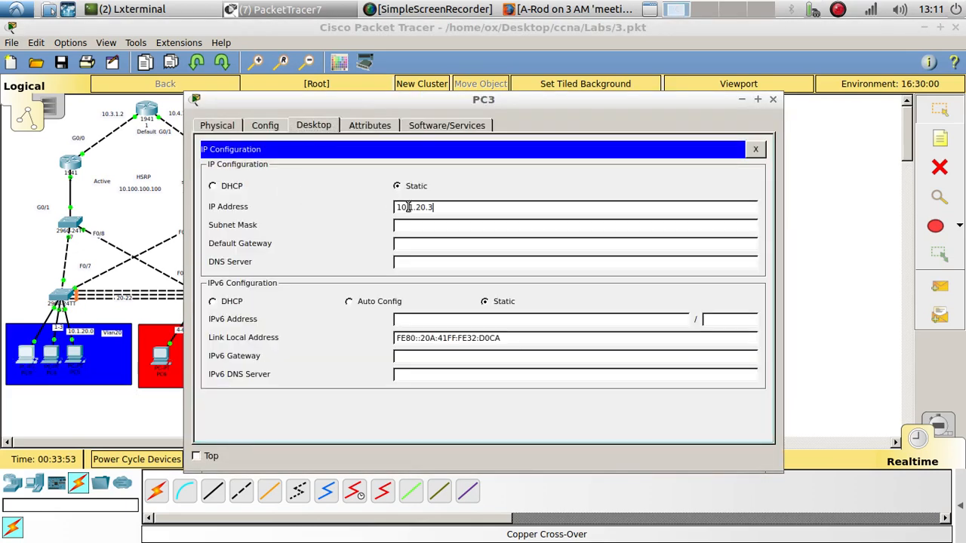
type("4")
Set PC3's subnet mask to 255.255.255.0 and its default gateway to 10.100.100.100, and close its window.
left_click(437, 224)
type("255.255.255.0")
left_click(453, 242)
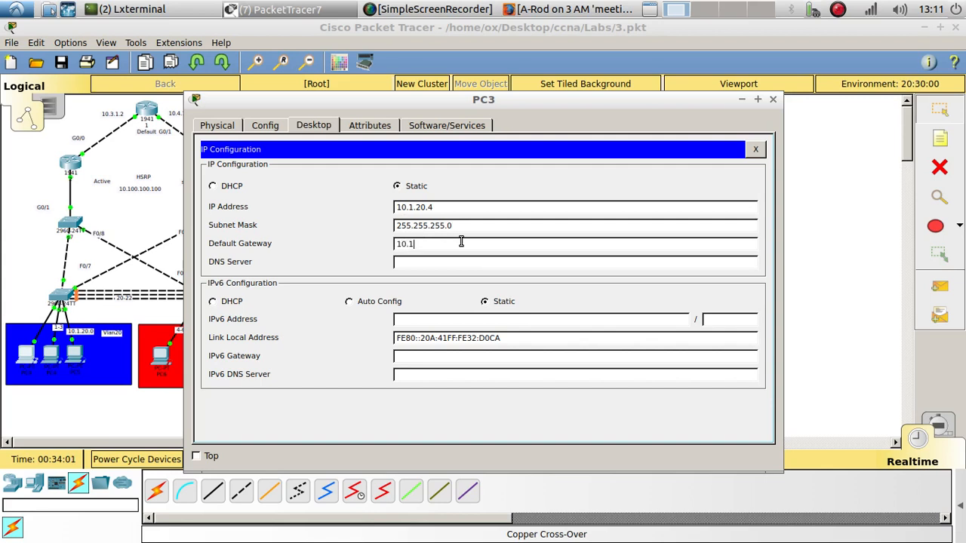
type("10.100.100.100")
left_click(758, 147)
left_click(772, 99)
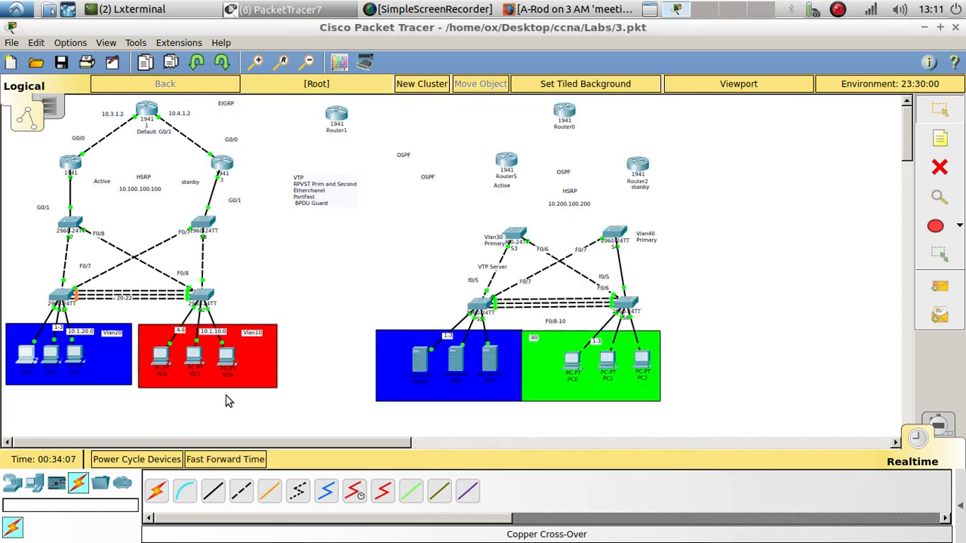
Ping the Vlan20 addresses 10.1.20.2 and 10.1.20.3 from PC8's command prompt.
left_click(225, 367)
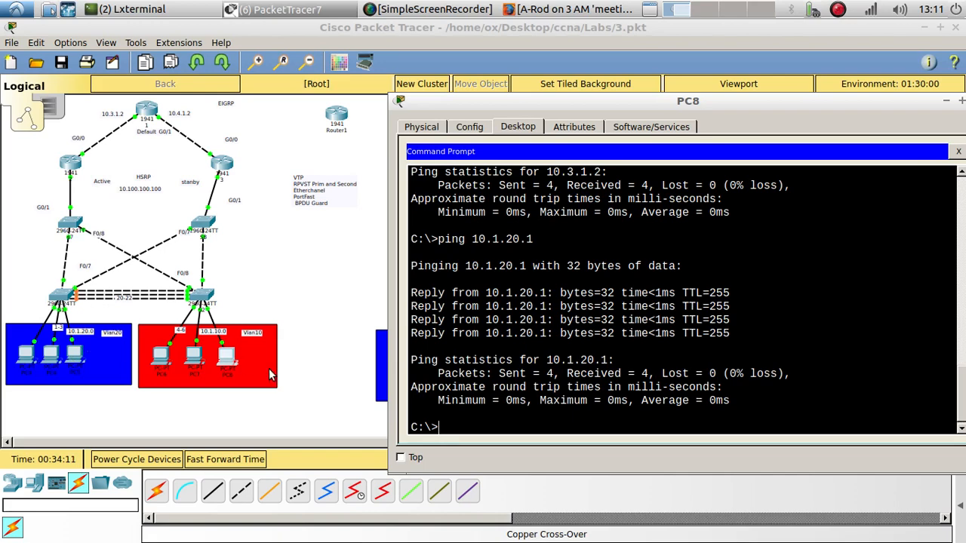
key("Up")
key("Return")
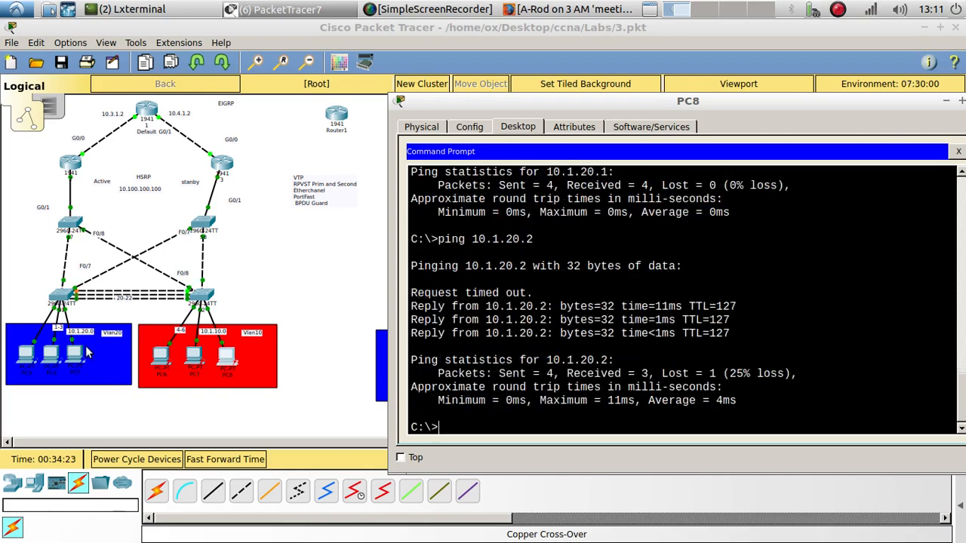
key("Up")
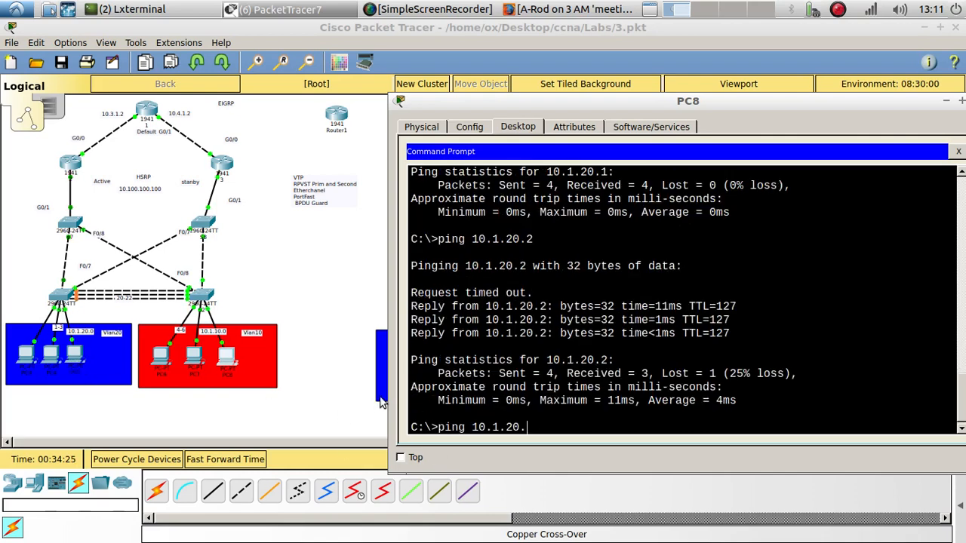
type("3")
key("Return")
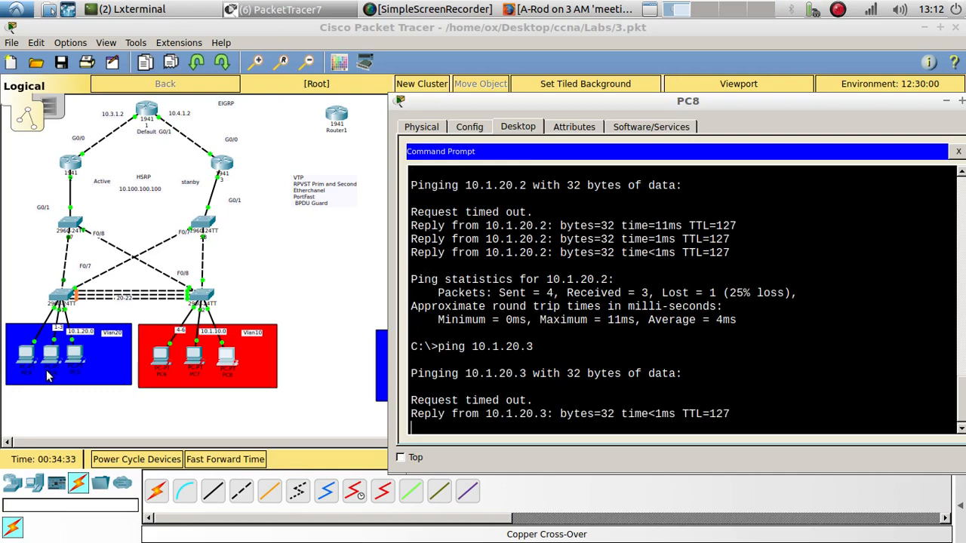
Ping 10.1.20.4 from PC8 and close its window.
key("Up")
key("BackSpace")
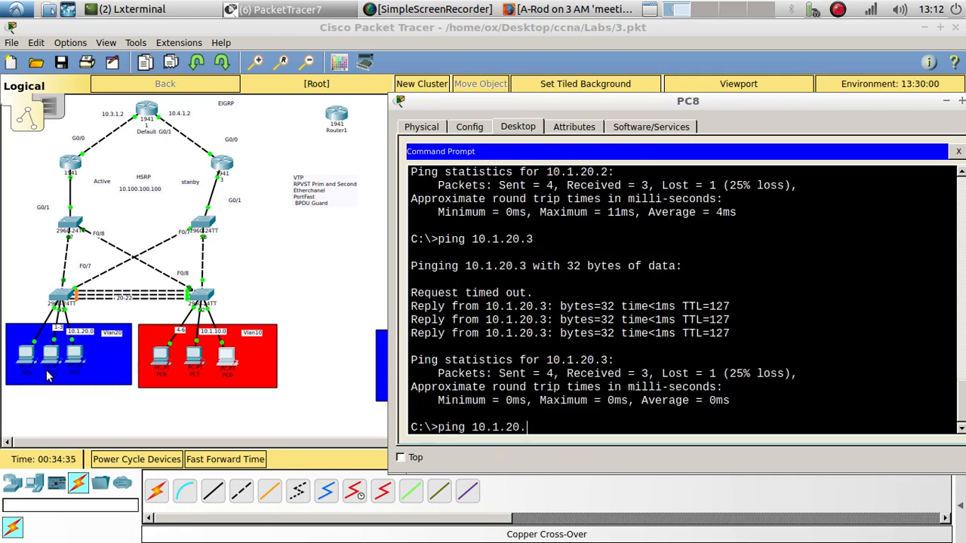
key("Return")
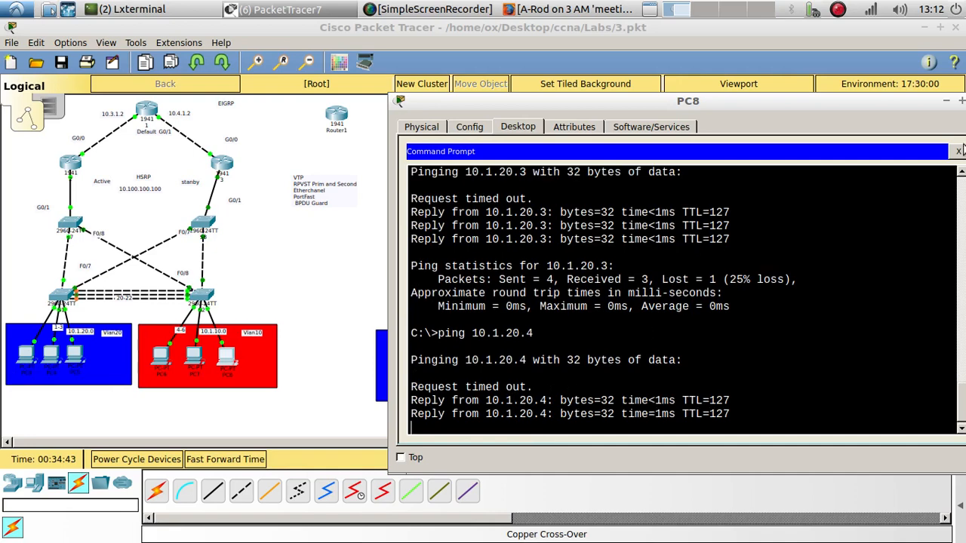
double_click(777, 99)
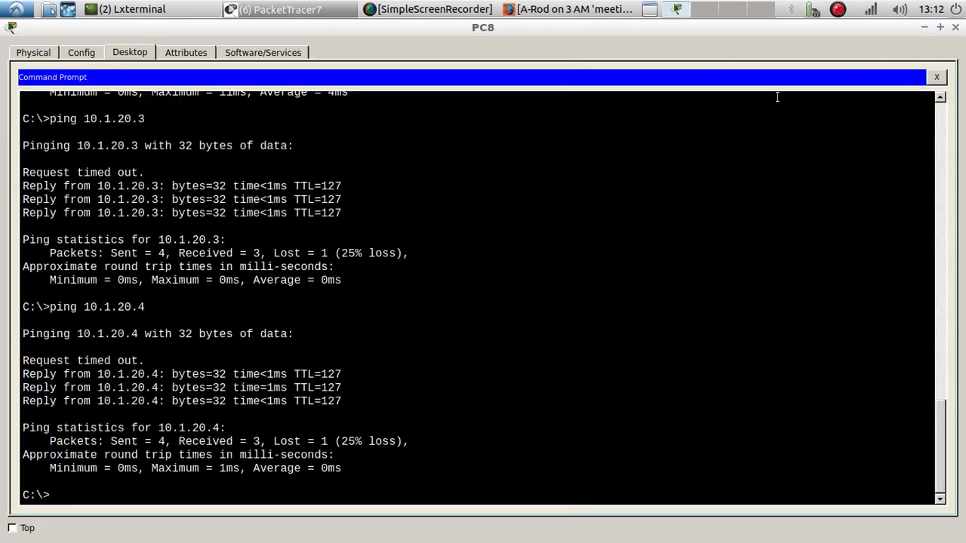
left_click(955, 27)
Open PC5's command prompt and ping the Vlan10 addresses 10.1.10.2 and 10.1.10.3.
left_click(52, 359)
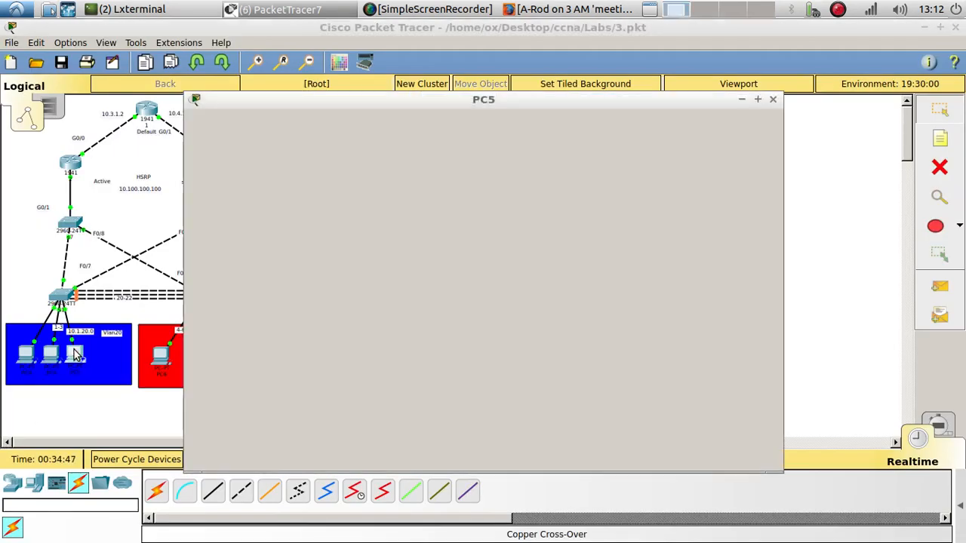
left_click(558, 193)
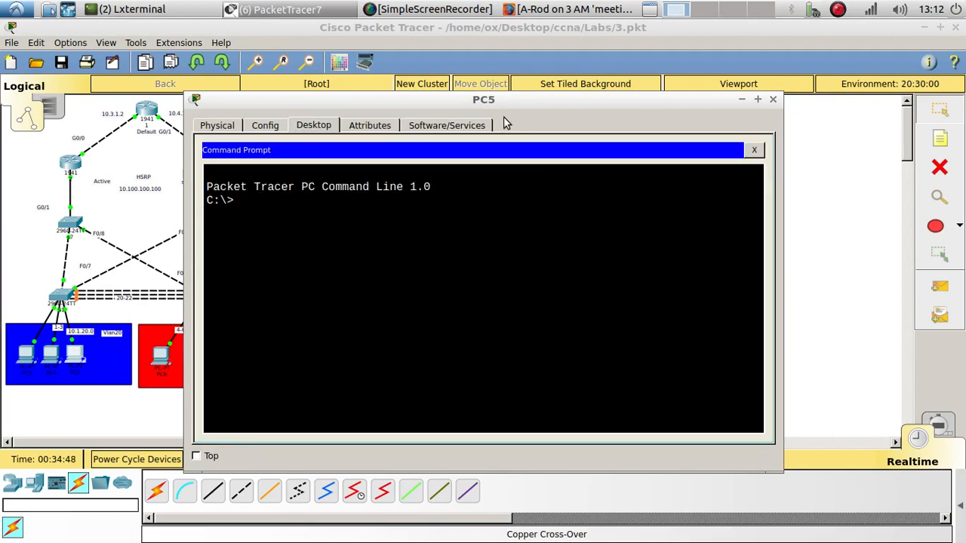
type("ping 10.1.10.2")
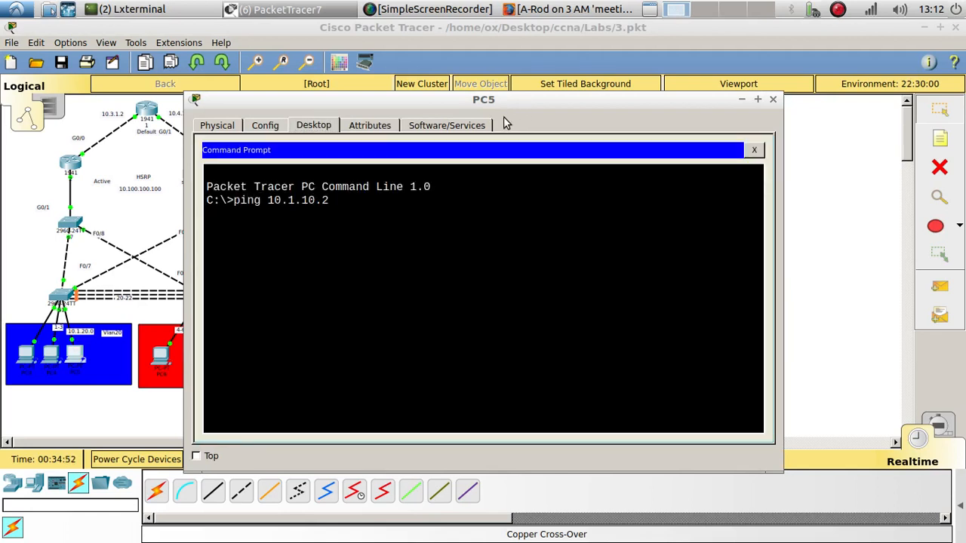
key("Return")
left_click_drag(496, 111, 737, 80)
key("Up")
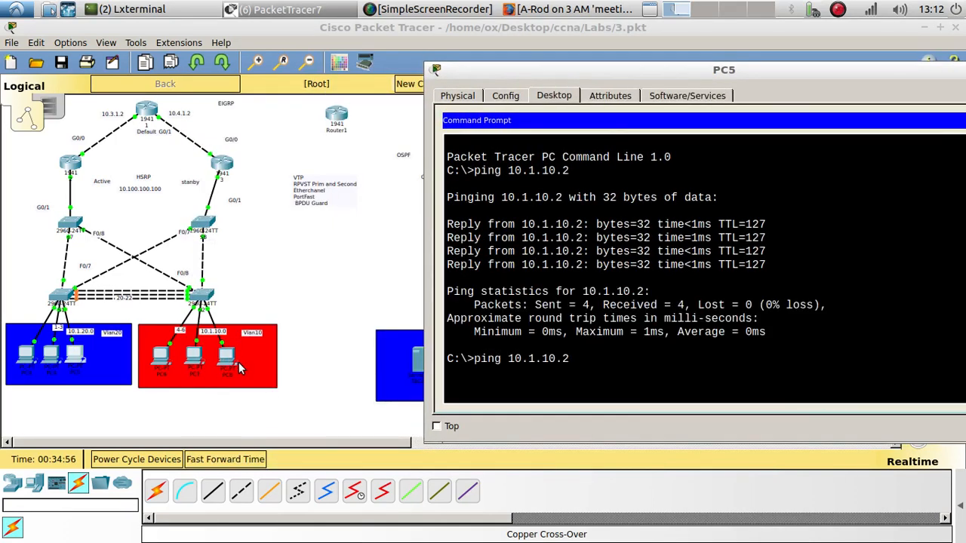
key("BackSpace")
type("3")
key("Return")
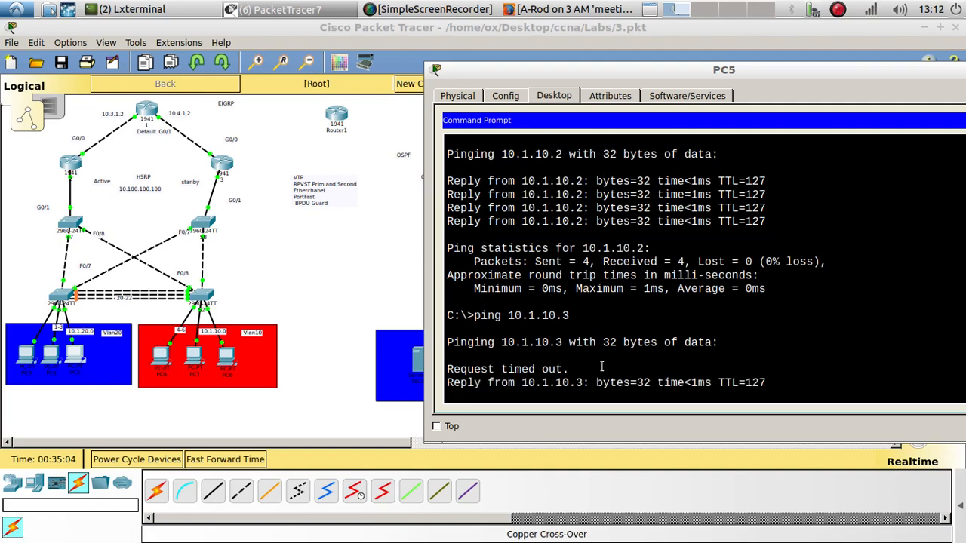
Ping 10.1.10.4 from PC5 and close its window.
key("Up")
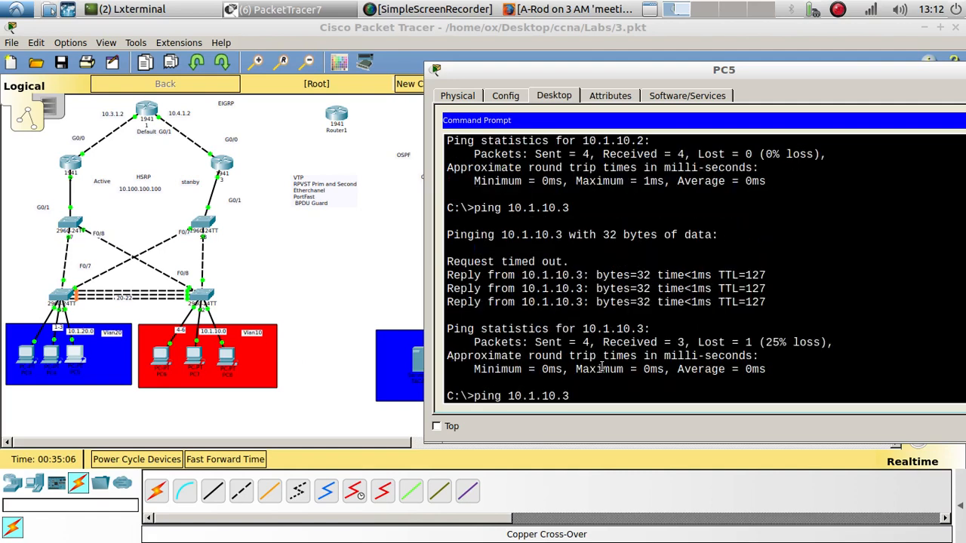
type("4")
key("Return")
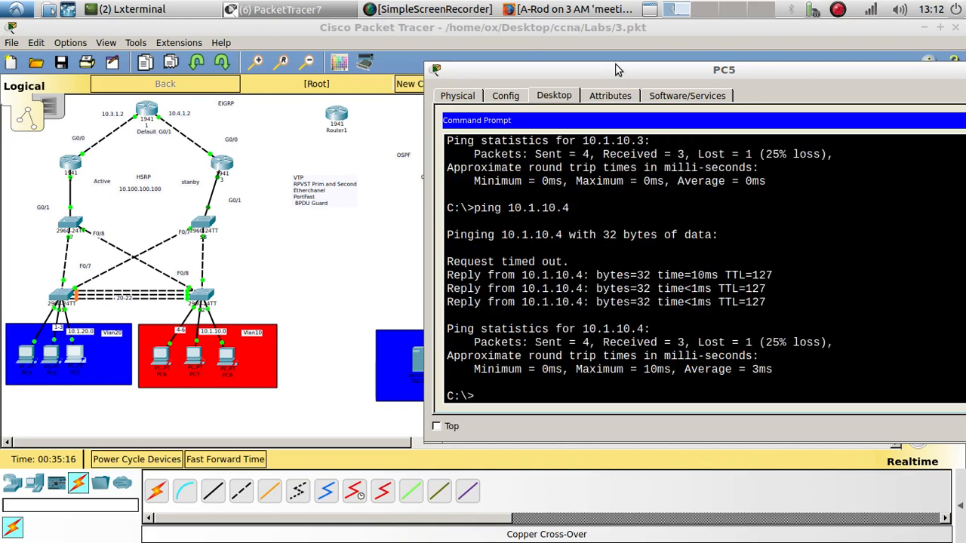
left_click_drag(615, 67, 449, 83)
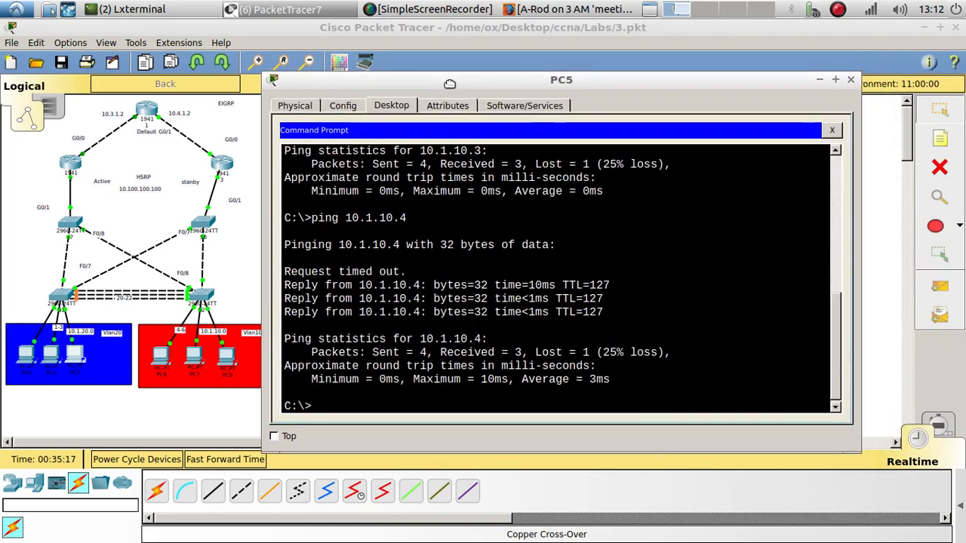
left_click(850, 79)
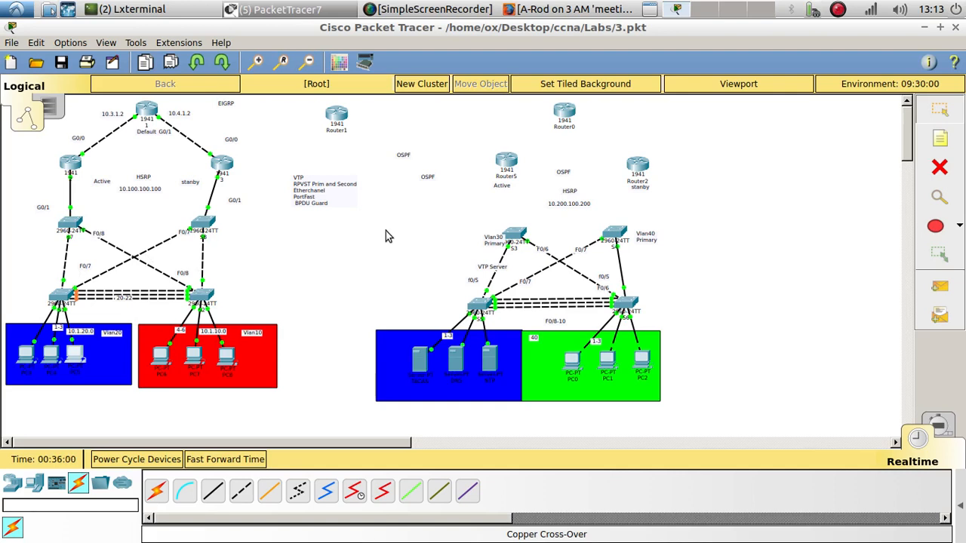
Save the lab file 3.pkt.
left_click(68, 68)
left_click(480, 11)
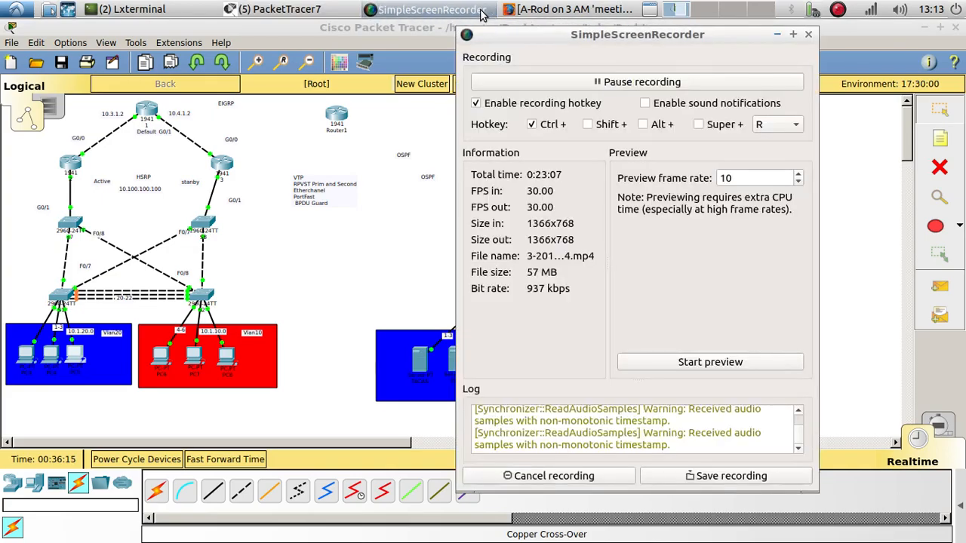